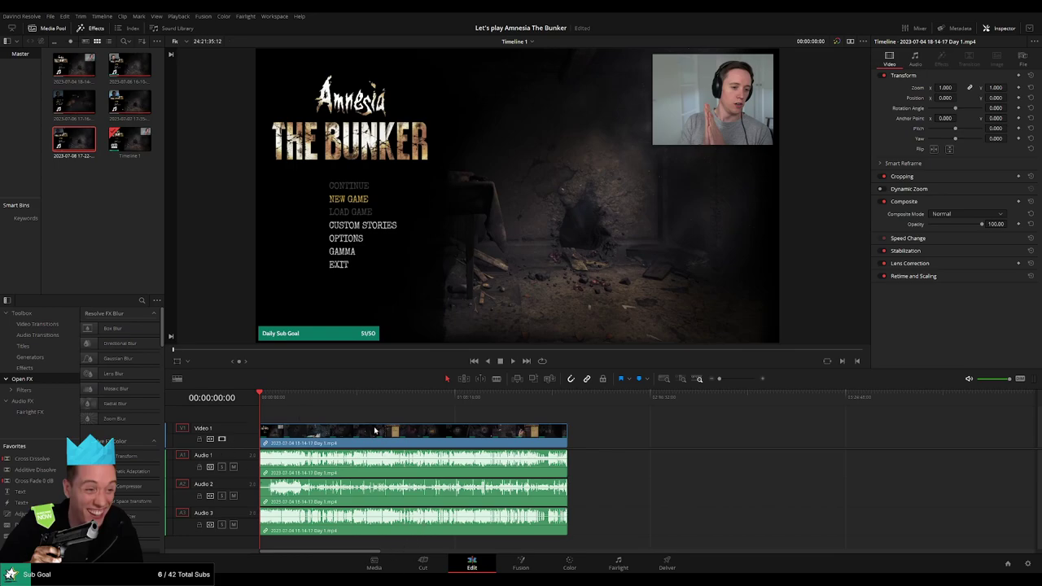
# Zoom in, add a fade-in to the Audio 3 clip, preview it, and mute Audio 1 and Audio 2.
pyautogui.click(680, 380)
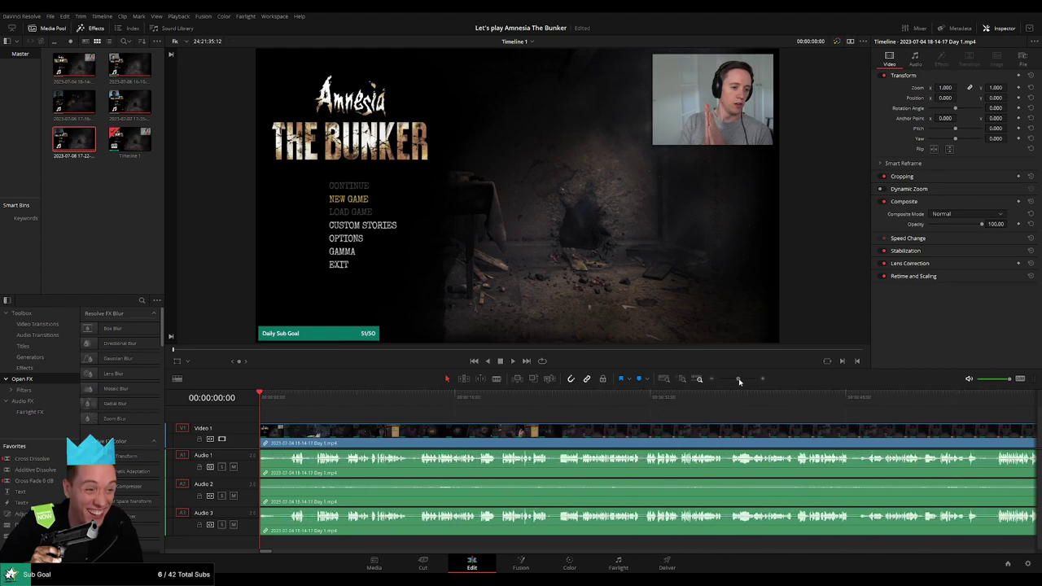
pyautogui.moveTo(262, 509); pyautogui.dragTo(322, 511)
pyautogui.scroll(1, 276, 508)
pyautogui.press('space')
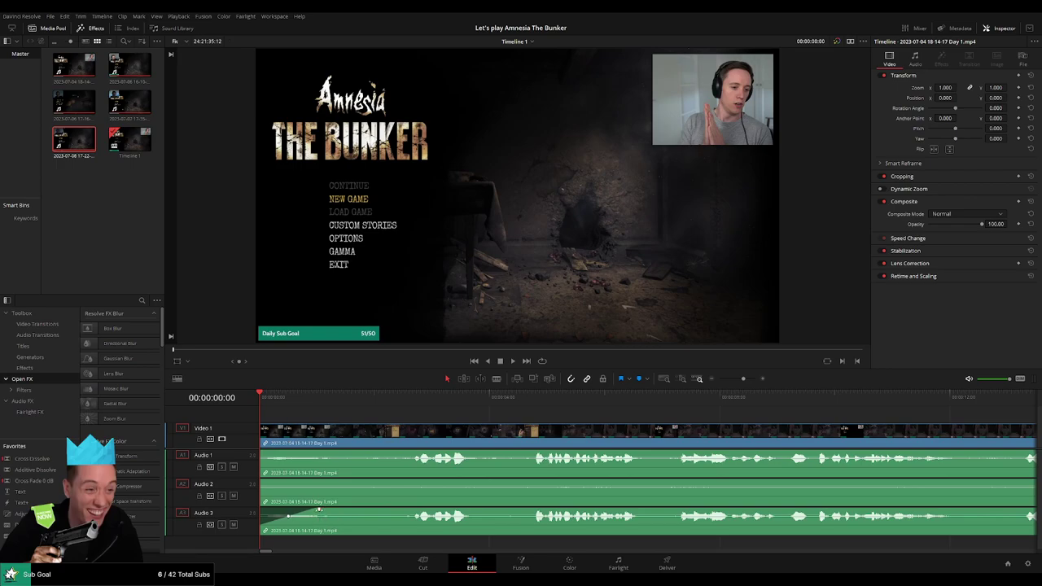
pyautogui.click(234, 495)
pyautogui.click(234, 466)
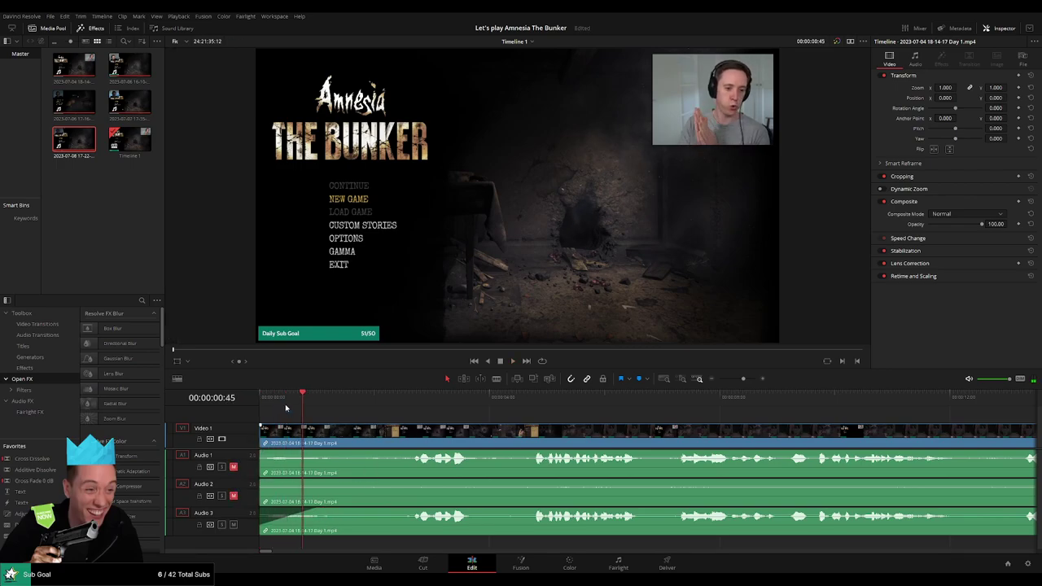
# Add fade-ins to the remaining audio clips and the Video 1 clip, then replay the opening.
pyautogui.click(275, 399)
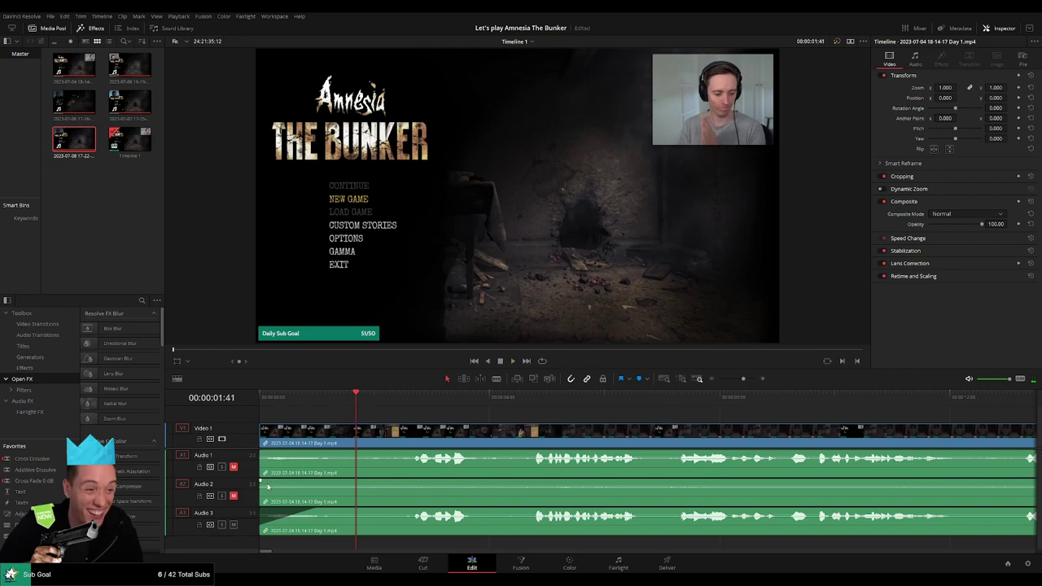
pyautogui.moveTo(264, 481); pyautogui.dragTo(316, 478)
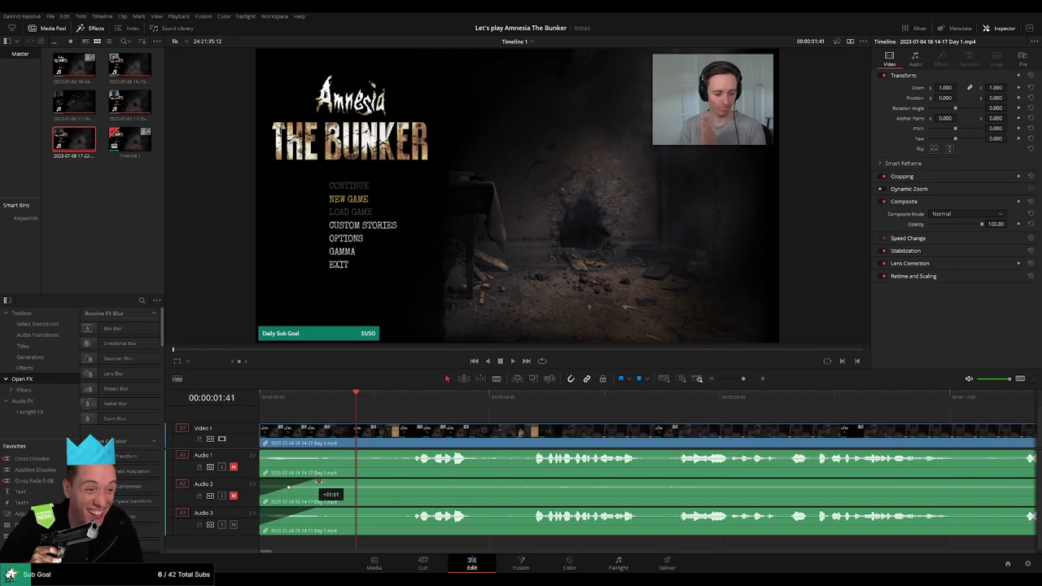
pyautogui.moveTo(264, 453); pyautogui.dragTo(317, 453)
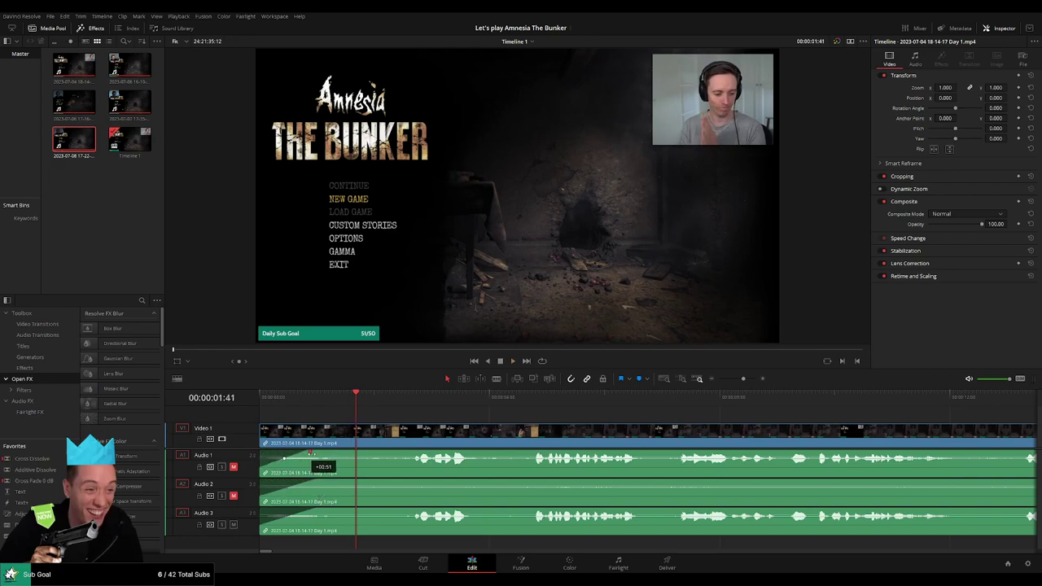
pyautogui.moveTo(265, 424); pyautogui.dragTo(311, 429)
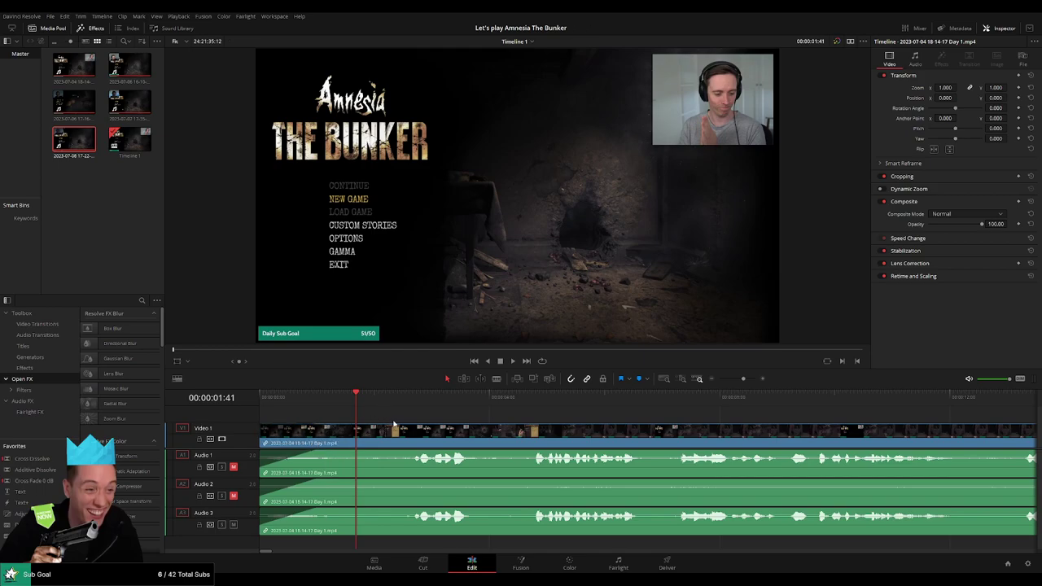
pyautogui.click(286, 398)
pyautogui.press('space')
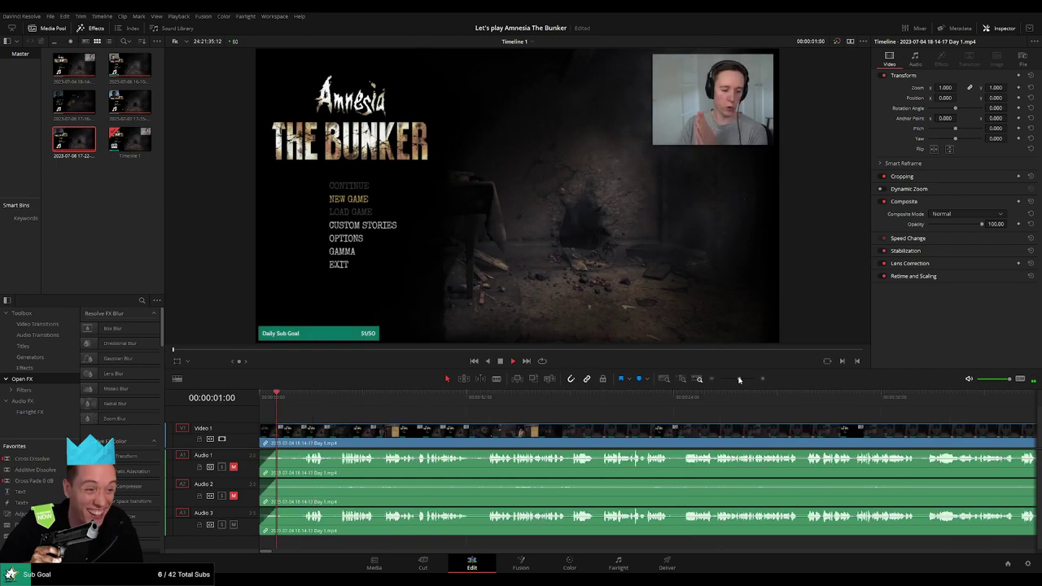
pyautogui.moveTo(743, 378); pyautogui.dragTo(719, 378)
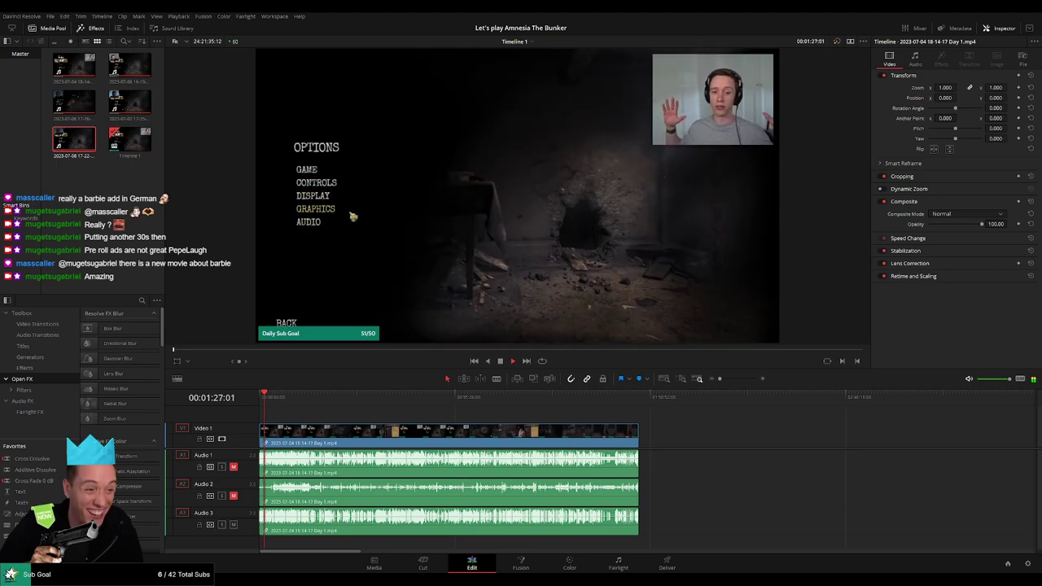
# Scrub to about 51 minutes in, start playback, and zoom in on that section.
pyautogui.moveTo(264, 399); pyautogui.dragTo(384, 406)
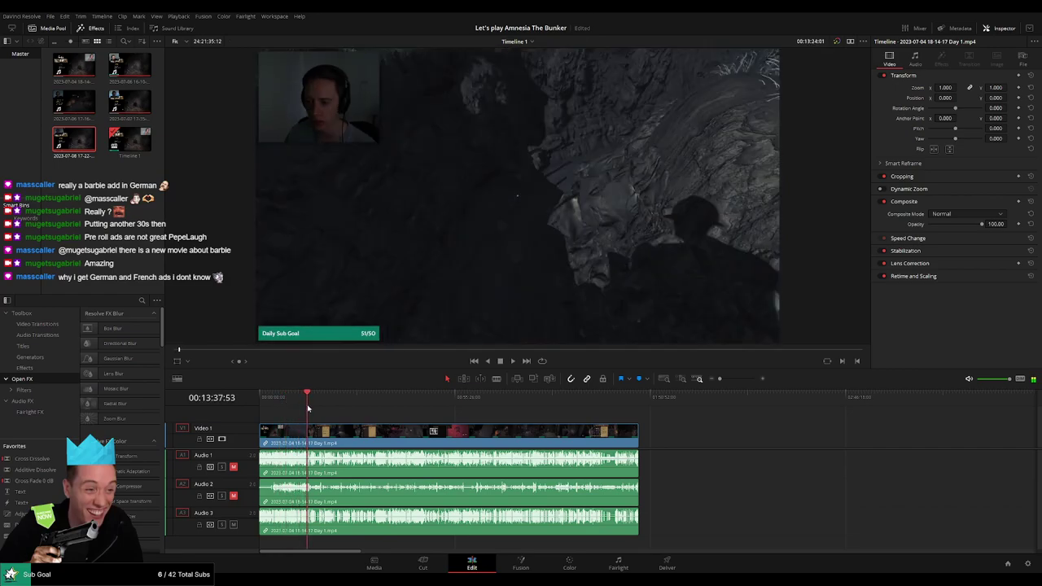
pyautogui.moveTo(423, 406); pyautogui.dragTo(440, 406)
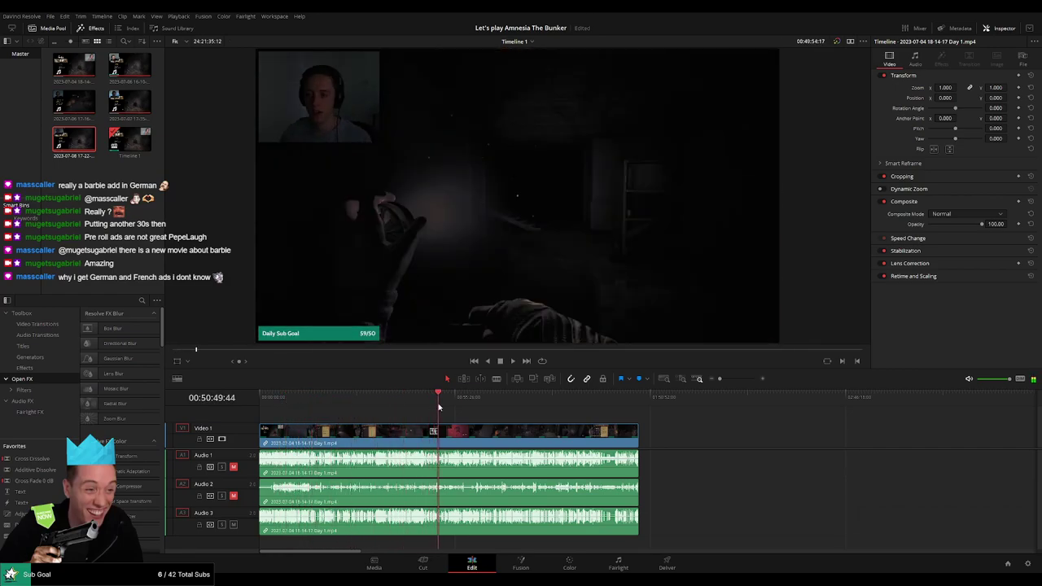
pyautogui.press('space')
pyautogui.moveTo(720, 379); pyautogui.dragTo(738, 379)
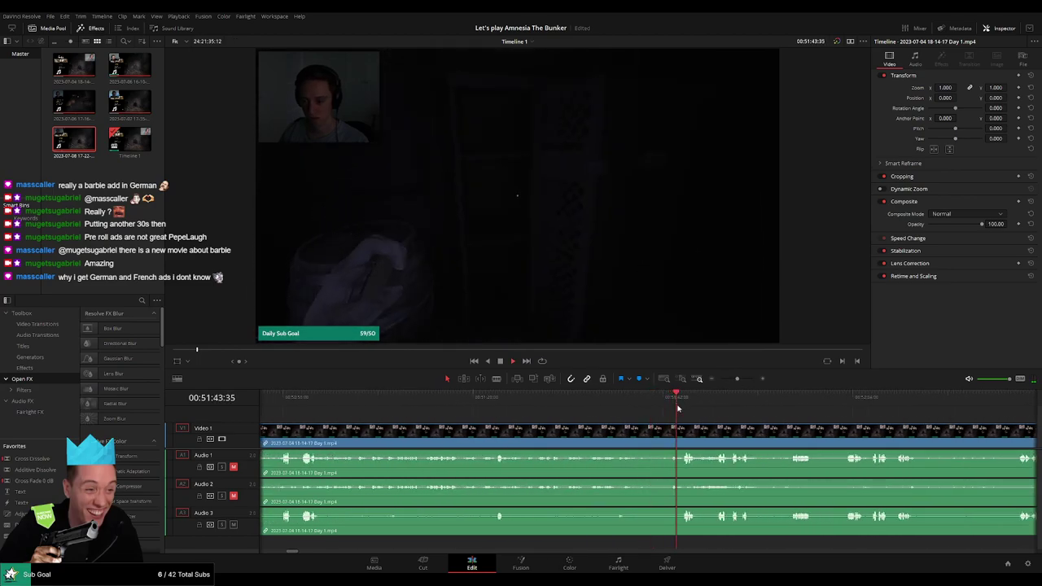
# Replay the locker-room scene, skip ahead to about 52:04, and zoom back out.
pyautogui.moveTo(496, 399); pyautogui.dragTo(485, 401)
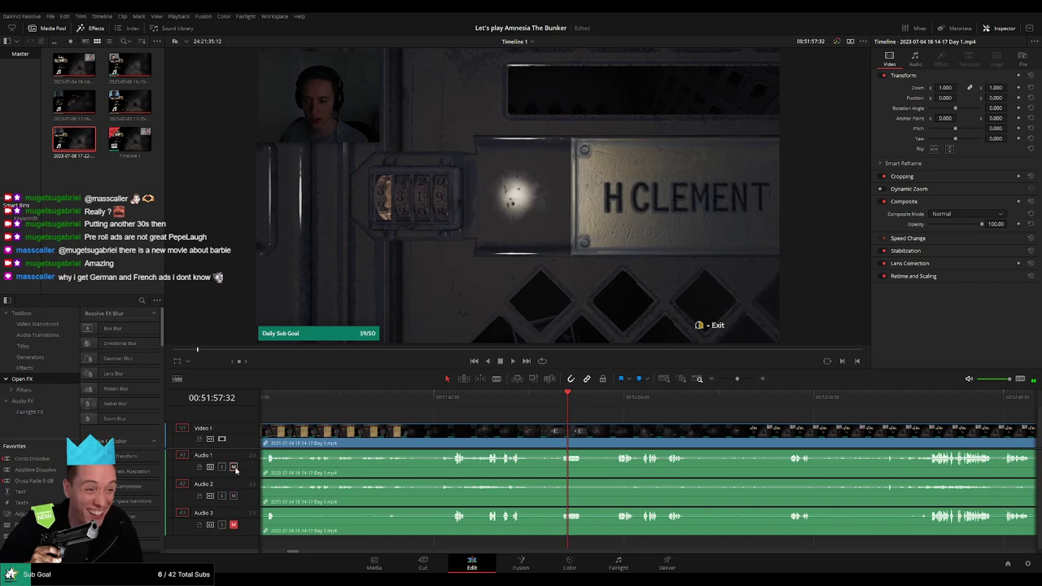
pyautogui.click(511, 399)
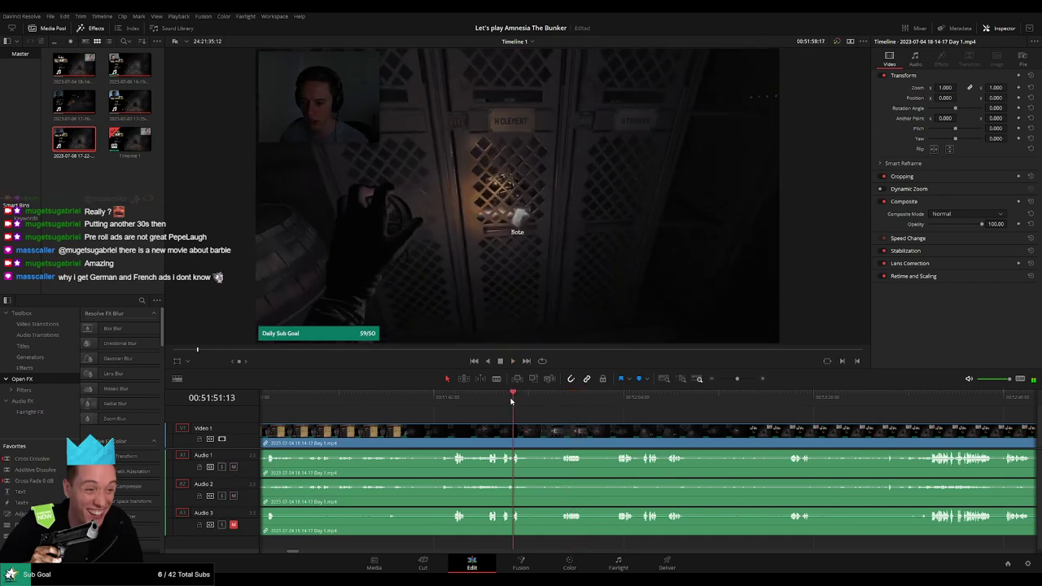
pyautogui.press('space')
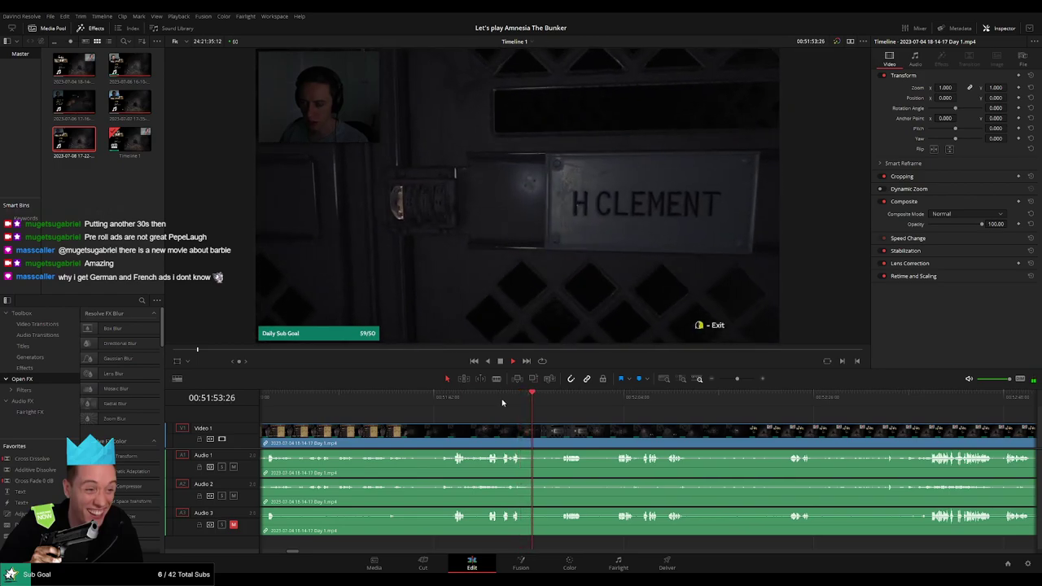
pyautogui.hscroll(3, 578, 419)
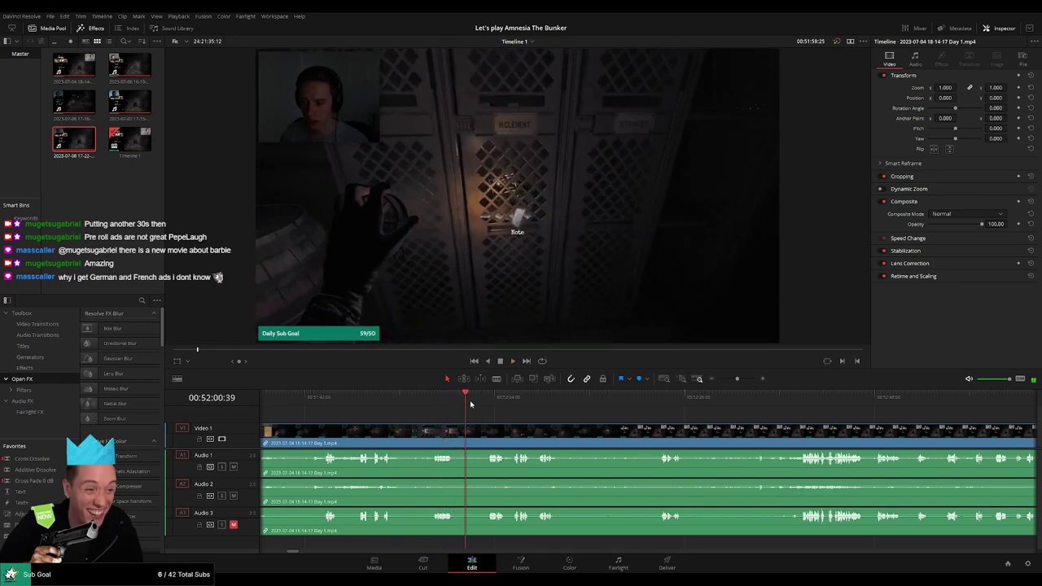
pyautogui.click(488, 407)
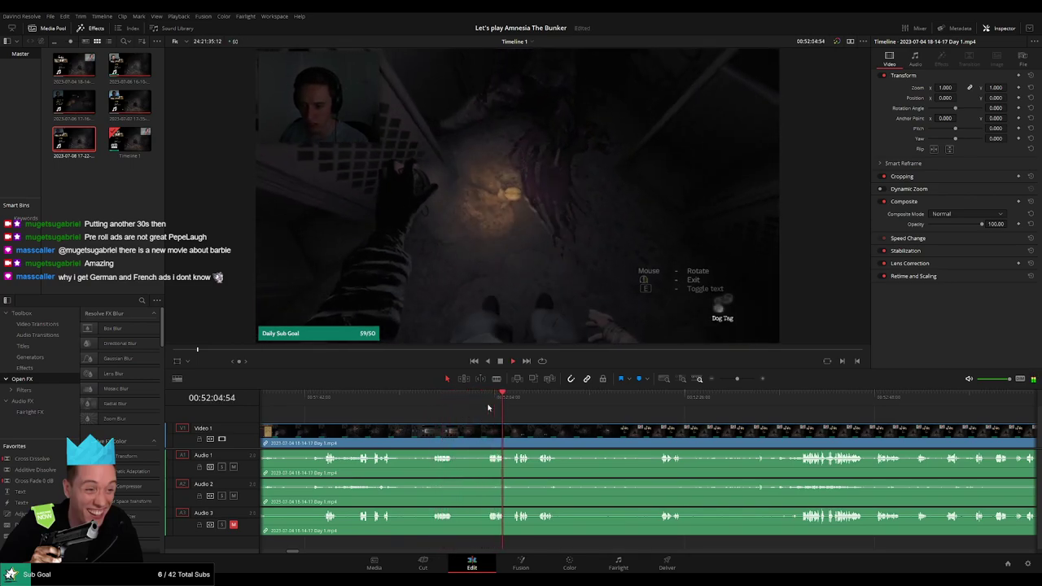
pyautogui.hscroll(3, 458, 423)
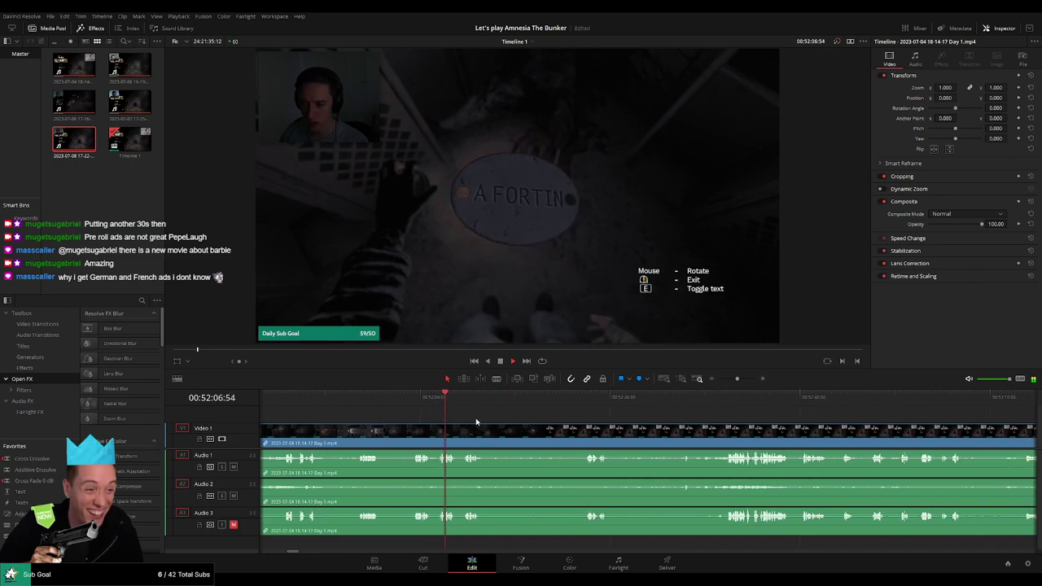
pyautogui.moveTo(708, 382); pyautogui.dragTo(720, 380)
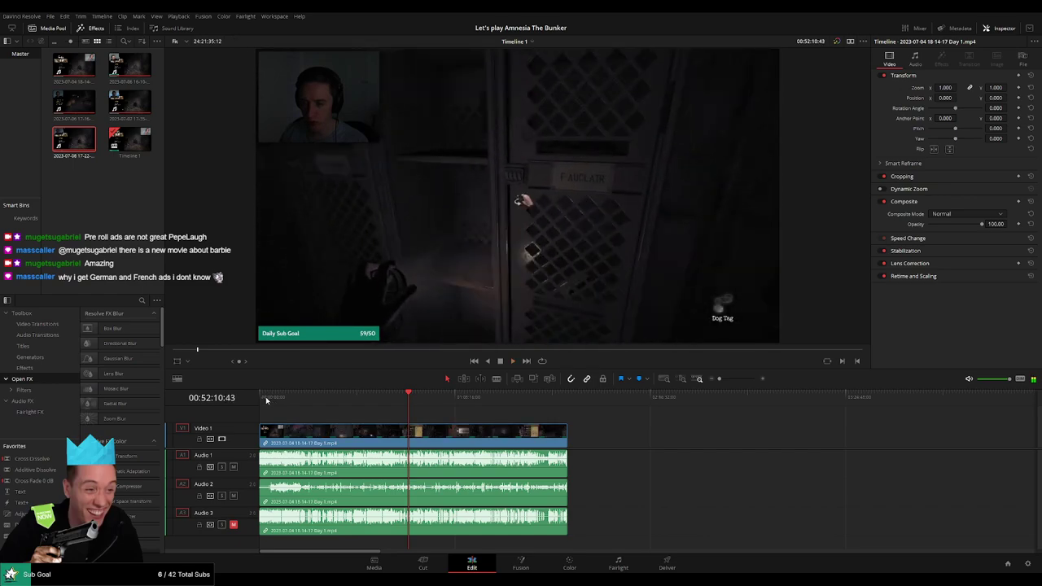
pyautogui.press('Home')
pyautogui.moveTo(719, 380); pyautogui.dragTo(729, 380)
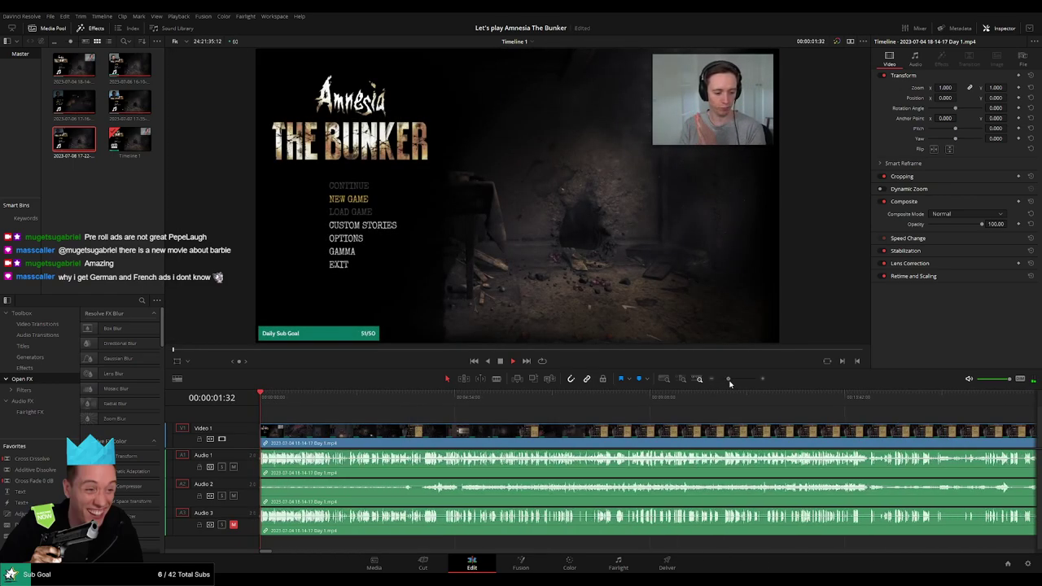
pyautogui.click(492, 410)
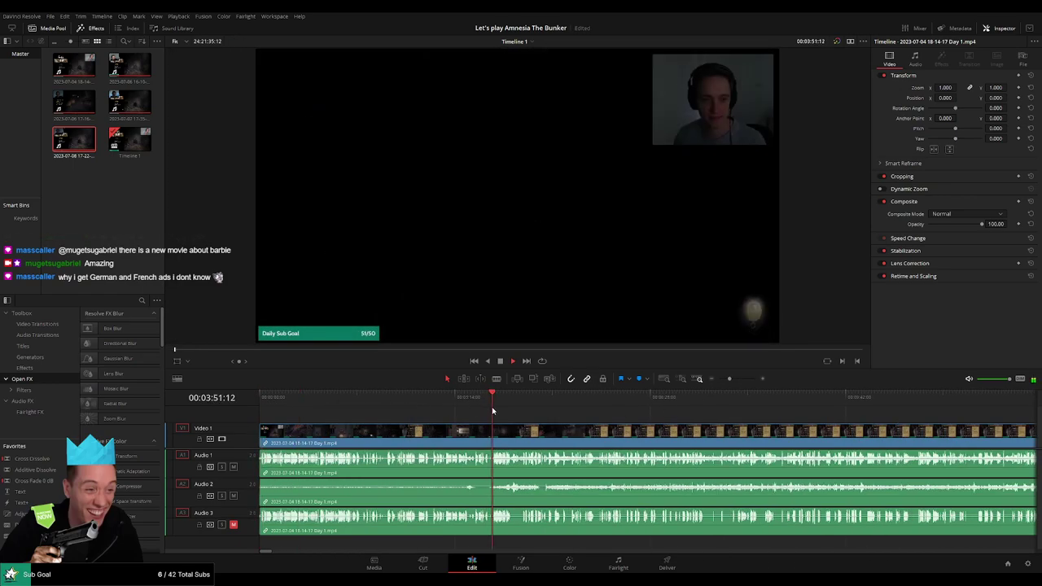
pyautogui.moveTo(512, 407); pyautogui.dragTo(541, 407)
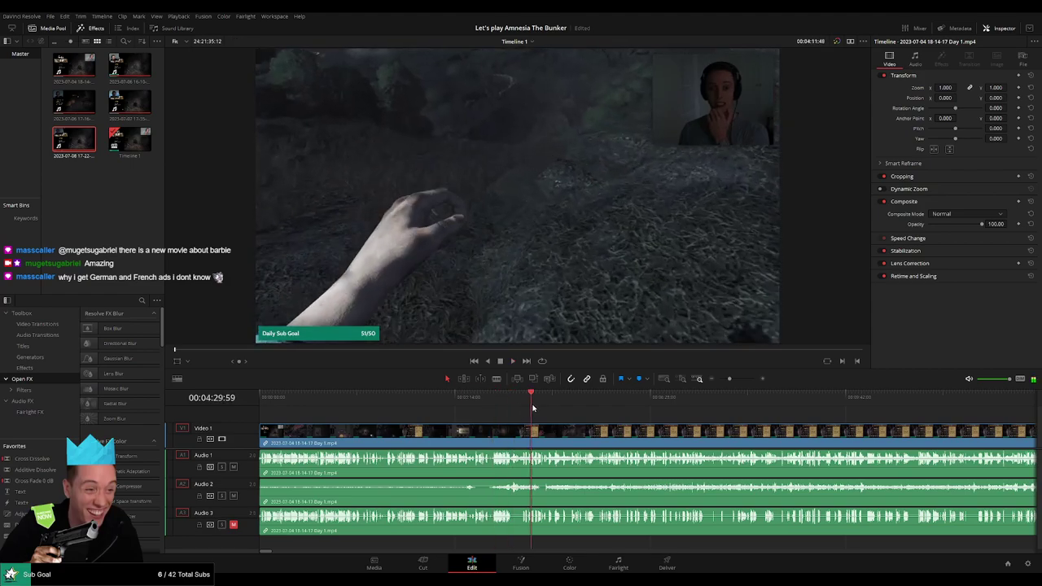
pyautogui.click(558, 407)
pyautogui.press('space')
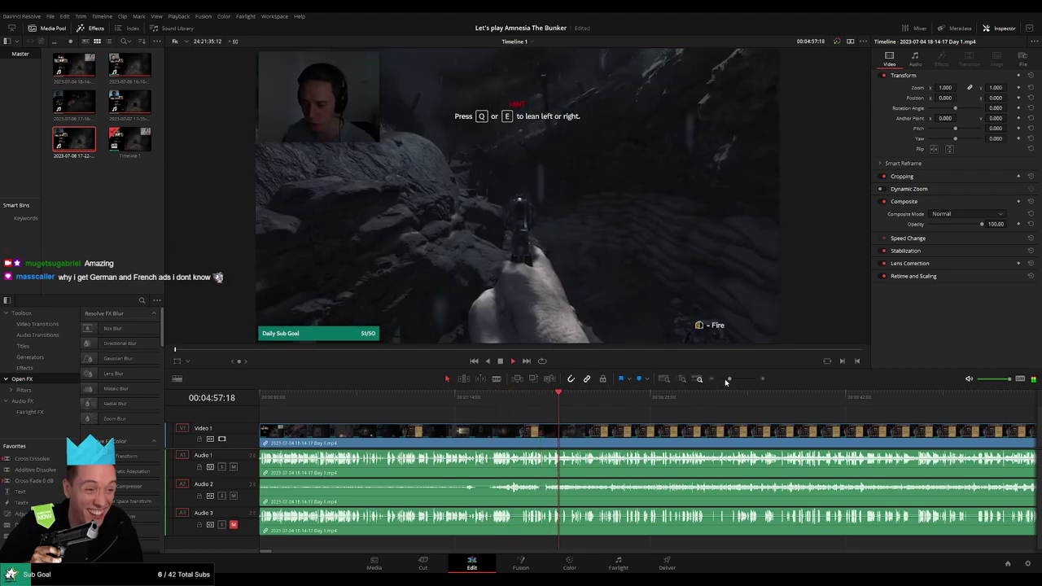
pyautogui.hotkey('ctrl', '-')
pyautogui.moveTo(323, 402); pyautogui.dragTo(410, 404)
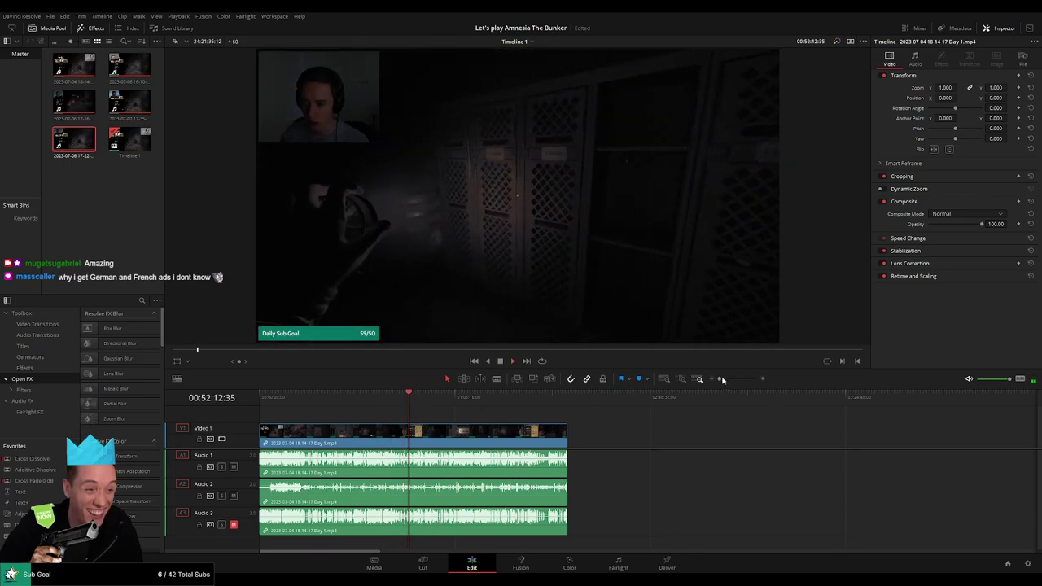
pyautogui.hotkey('ctrl', '=')
pyautogui.click(551, 397)
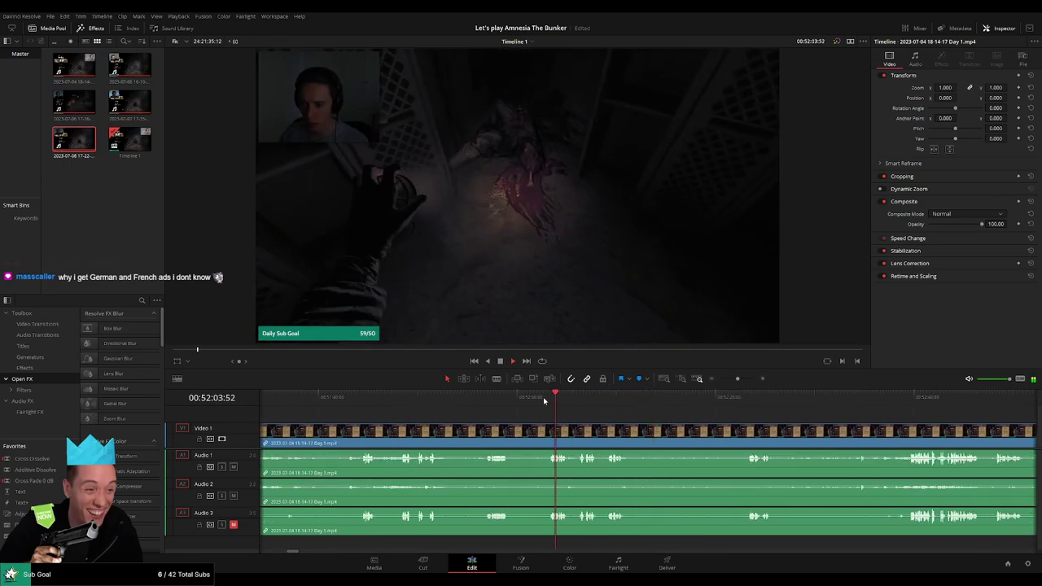
pyautogui.click(487, 397)
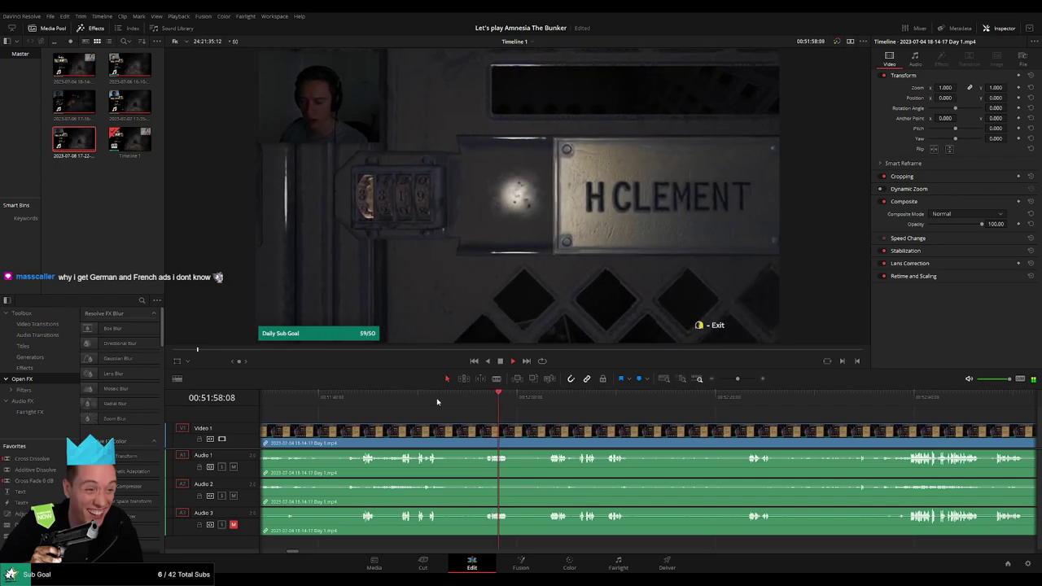
pyautogui.click(565, 398)
pyautogui.moveTo(568, 401); pyautogui.dragTo(573, 400)
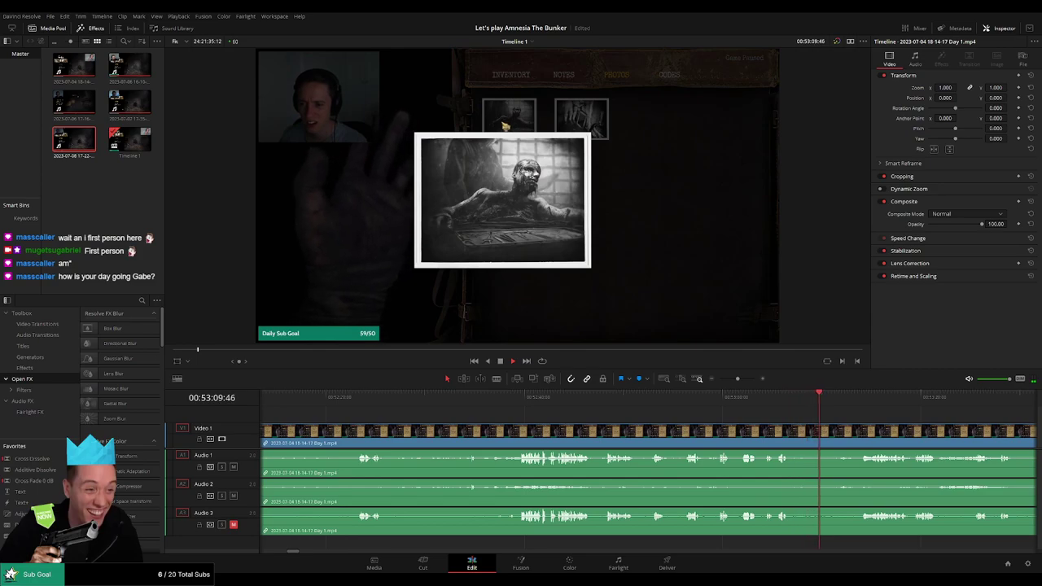
pyautogui.moveTo(741, 399); pyautogui.dragTo(610, 404)
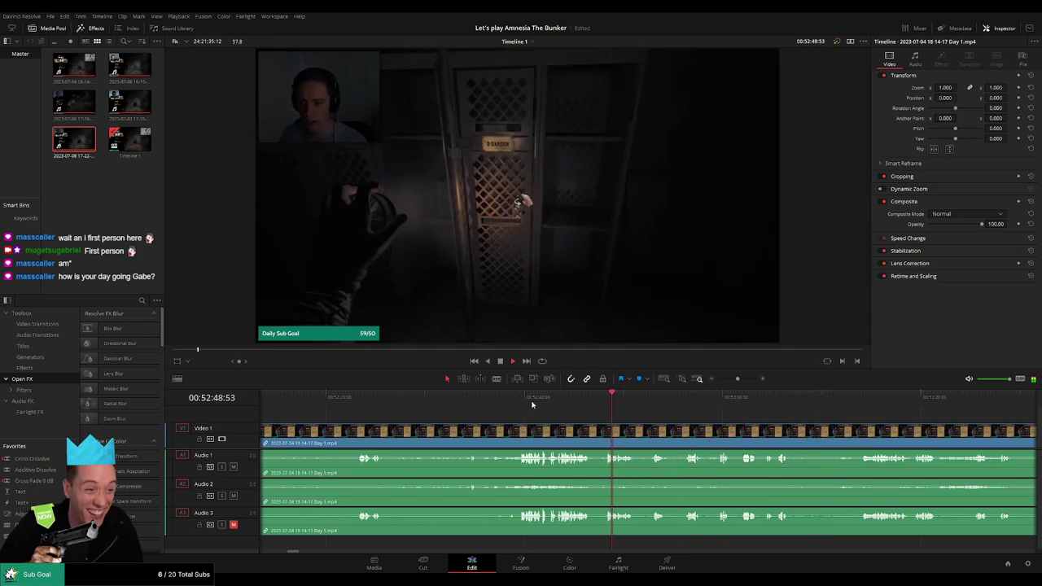
pyautogui.moveTo(533, 404); pyautogui.dragTo(518, 399)
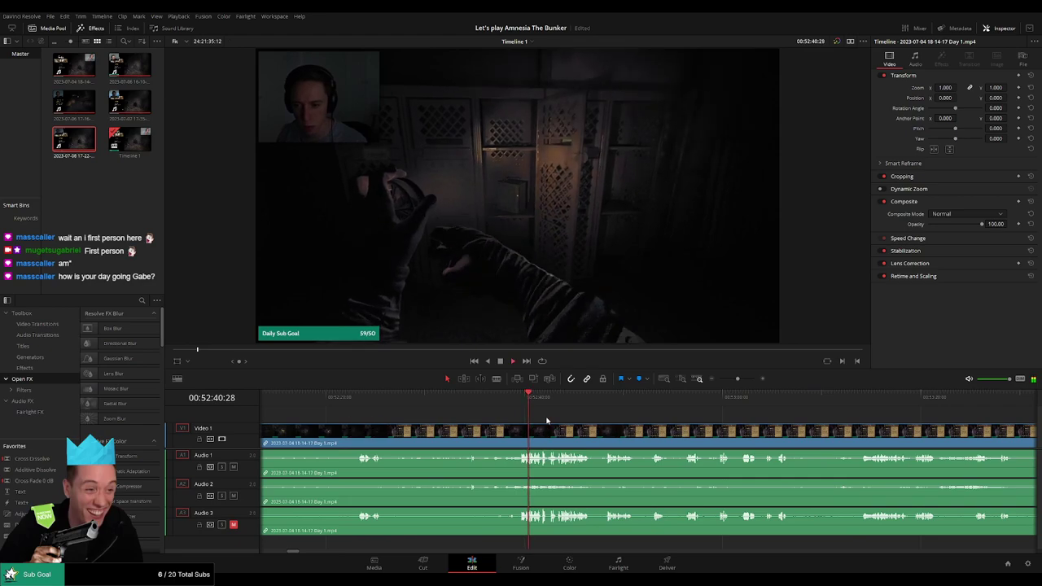
pyautogui.click(353, 397)
pyautogui.hscroll(-2, 483, 421)
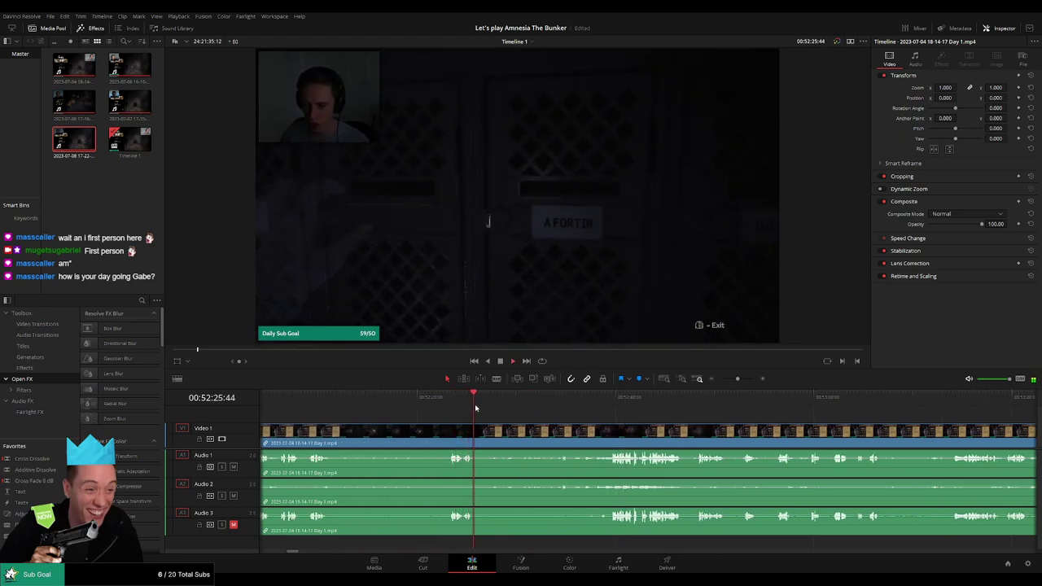
pyautogui.click(313, 404)
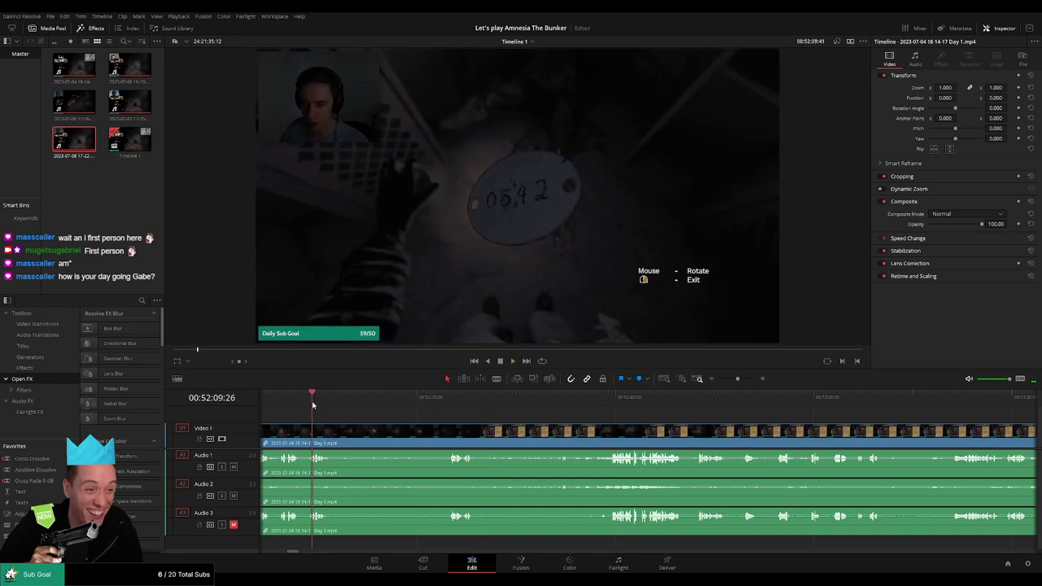
pyautogui.hscroll(-3, 367, 403)
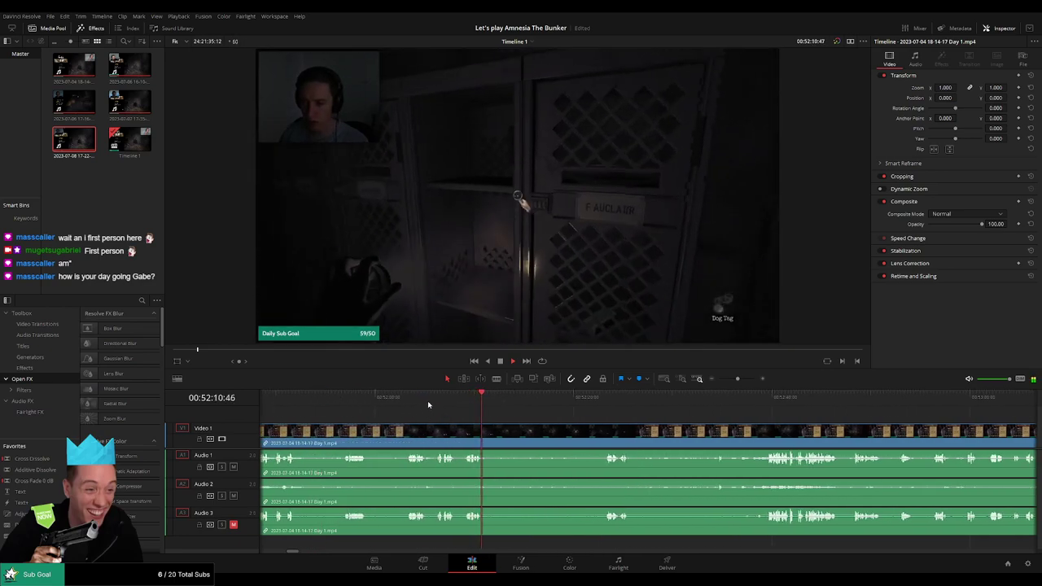
pyautogui.click(438, 401)
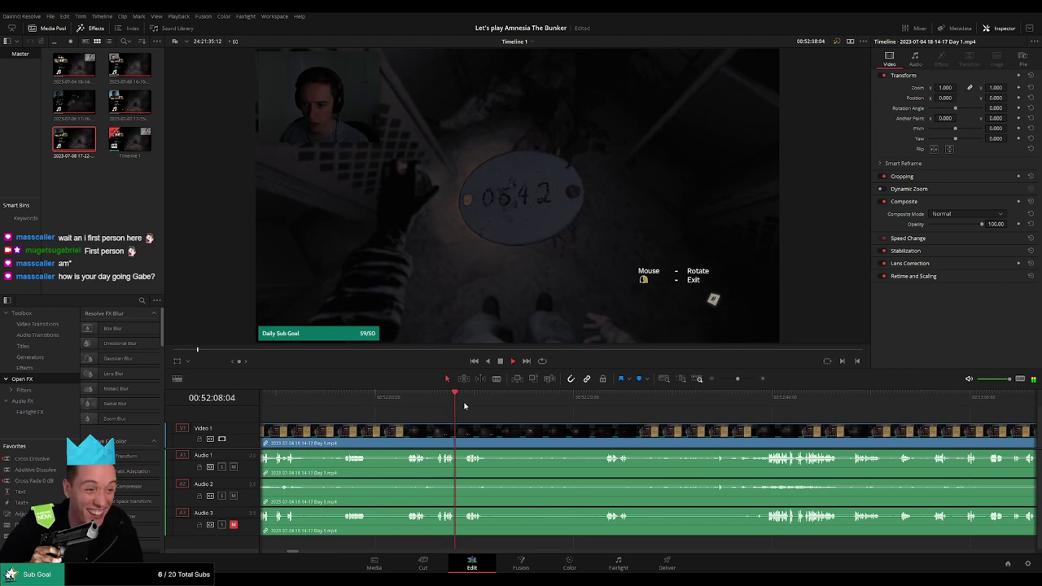
pyautogui.click(607, 401)
pyautogui.hscroll(2, 505, 422)
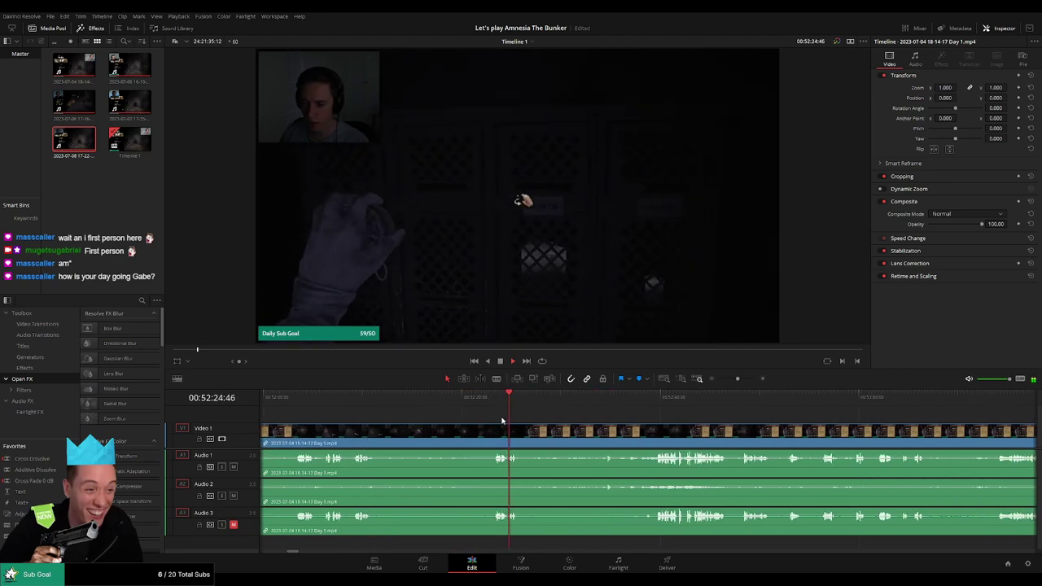
pyautogui.moveTo(738, 378); pyautogui.dragTo(743, 381)
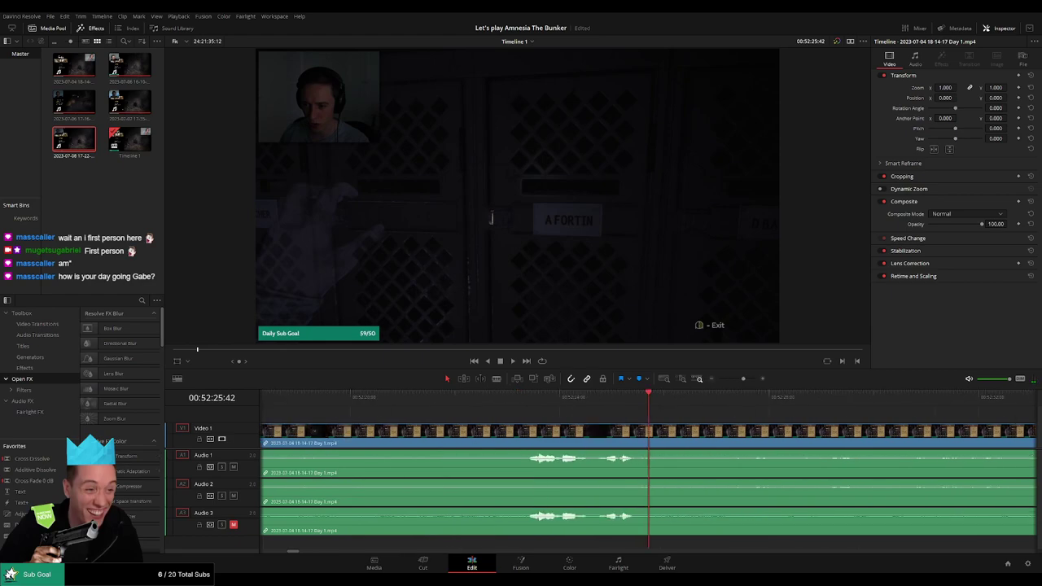
pyautogui.click(527, 399)
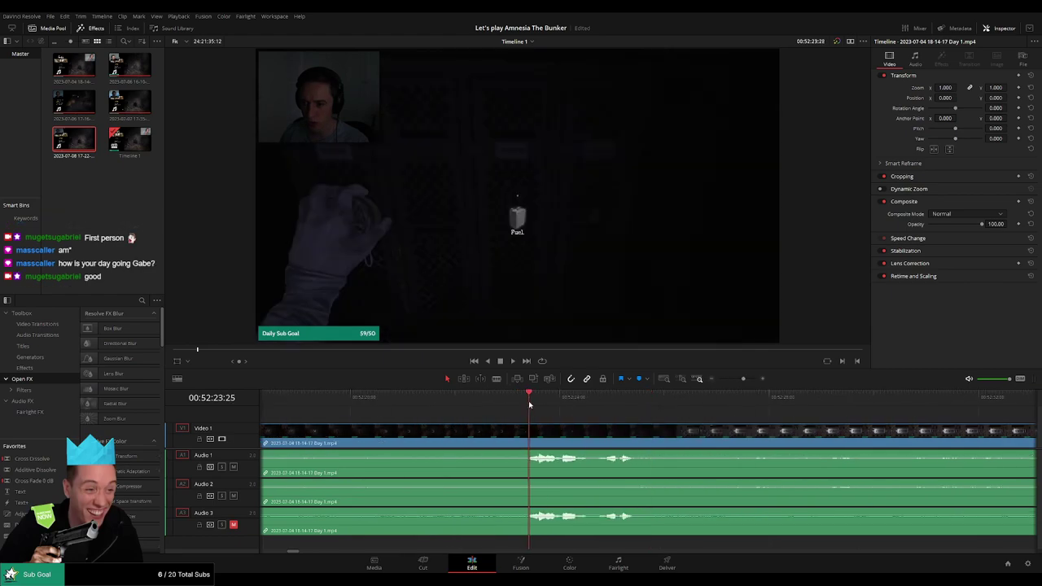
pyautogui.click(528, 401)
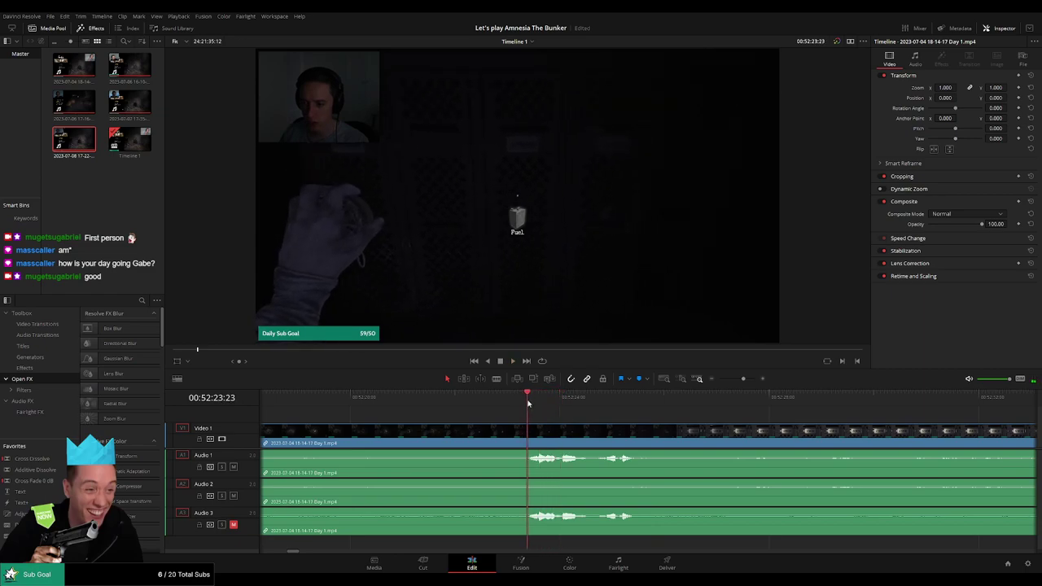
pyautogui.hscroll(5, 750, 380)
pyautogui.click(840, 400)
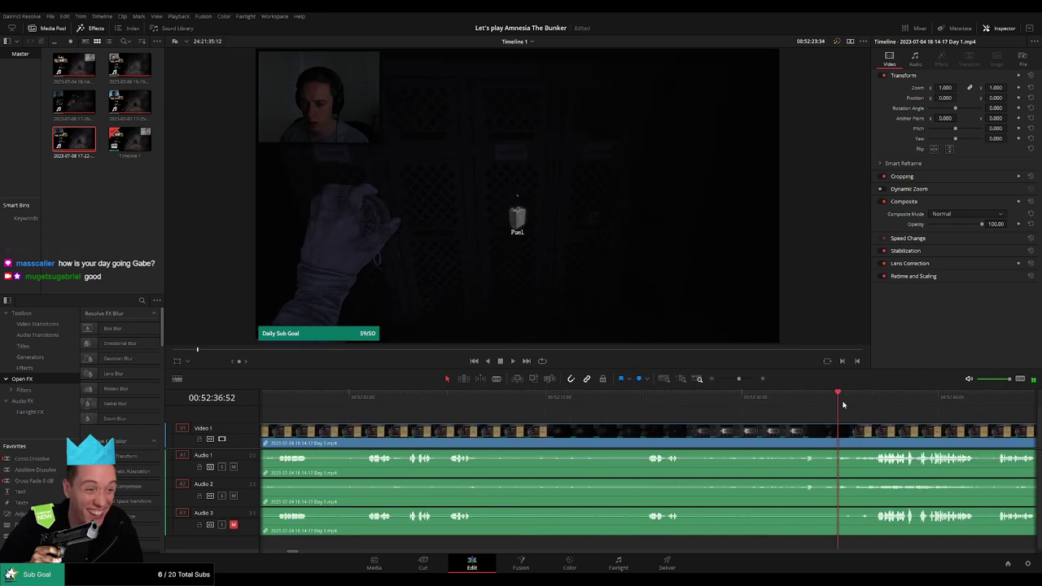
pyautogui.click(681, 399)
pyautogui.click(591, 399)
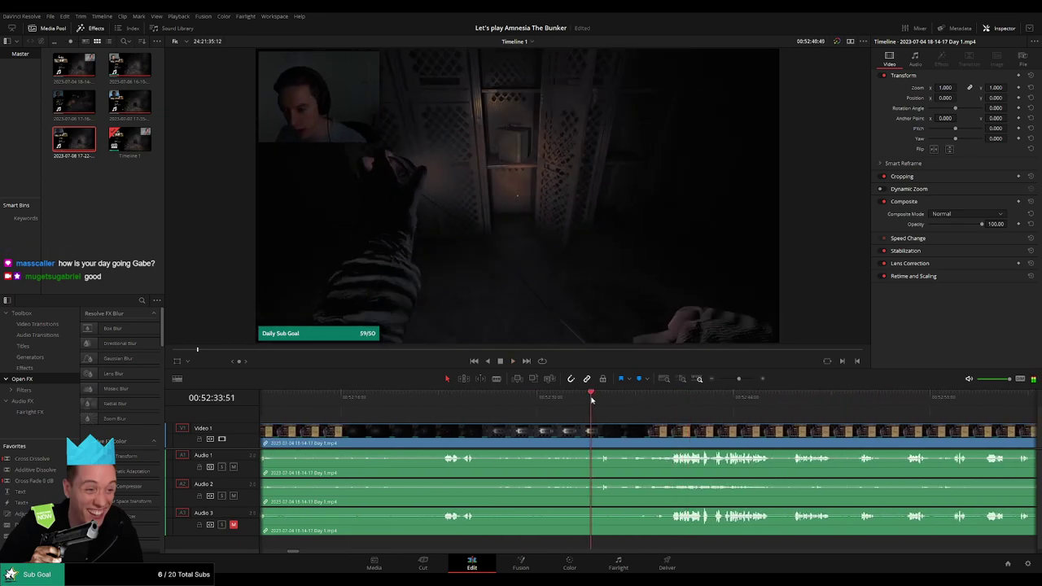
pyautogui.hscroll(3, 643, 426)
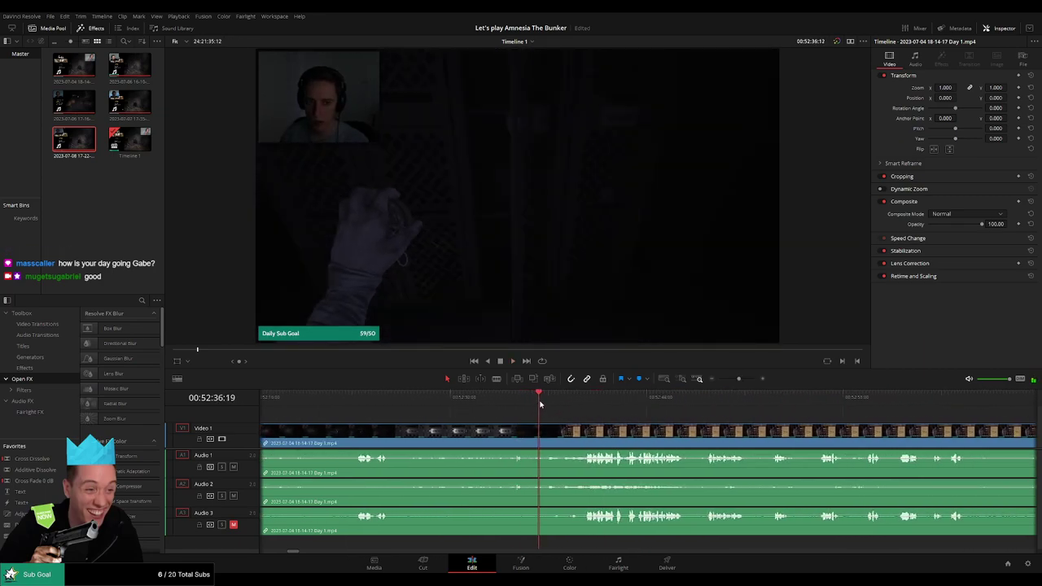
pyautogui.click(562, 400)
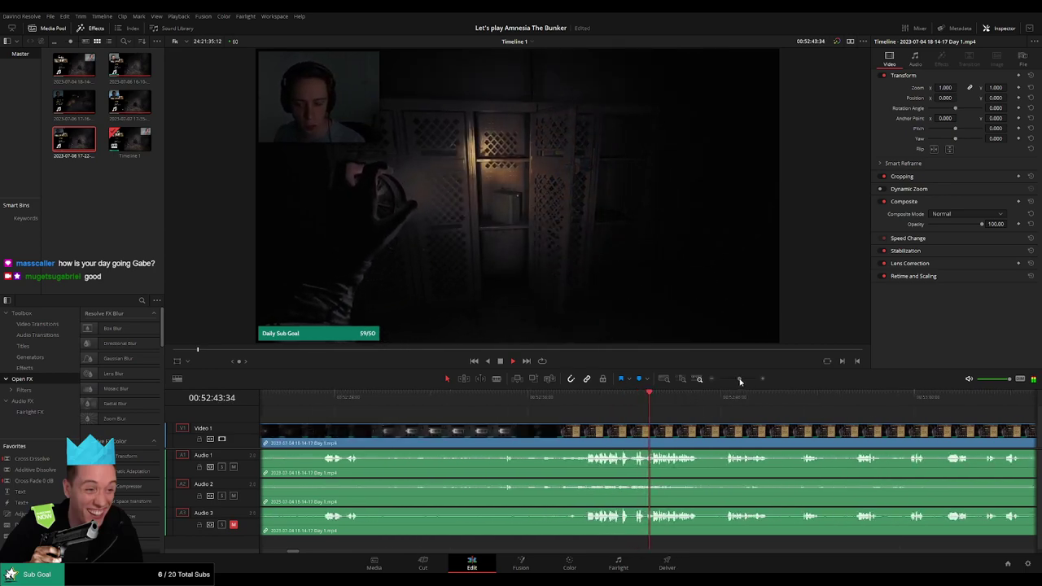
pyautogui.moveTo(739, 379); pyautogui.dragTo(741, 381)
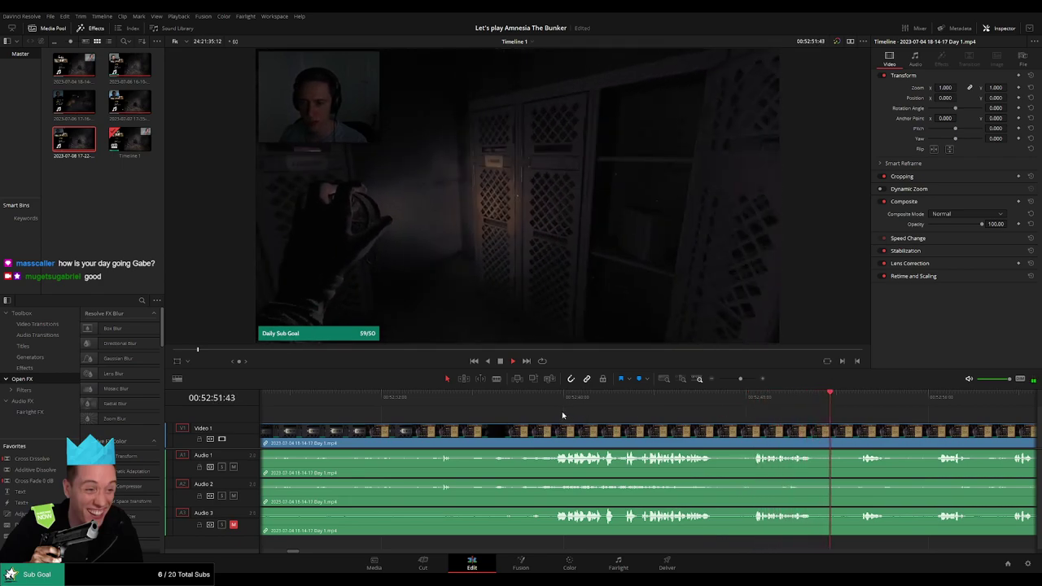
pyautogui.click(560, 409)
pyautogui.moveTo(560, 409)
pyautogui.mouseDown()
pyautogui.moveTo(522, 400)
pyautogui.moveTo(765, 401)
pyautogui.mouseUp()
pyautogui.moveTo(862, 404); pyautogui.dragTo(666, 401)
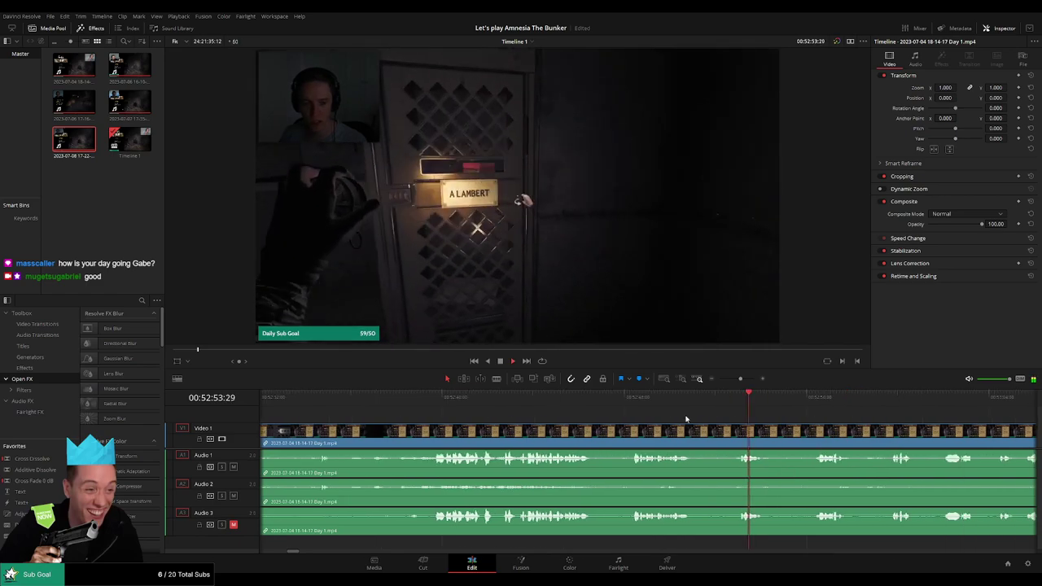
pyautogui.press('space')
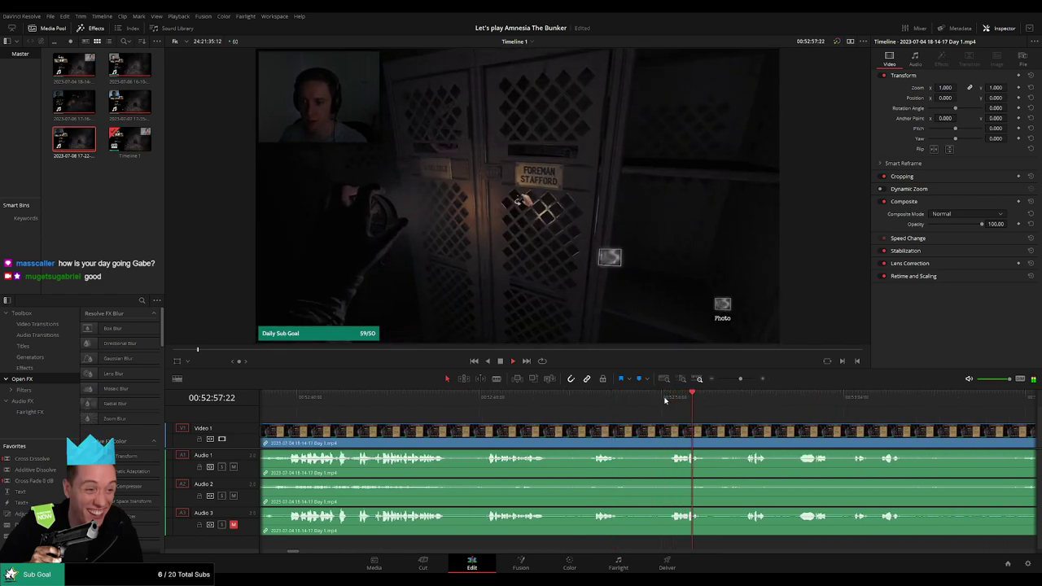
pyautogui.press('space')
pyautogui.moveTo(740, 380); pyautogui.dragTo(735, 379)
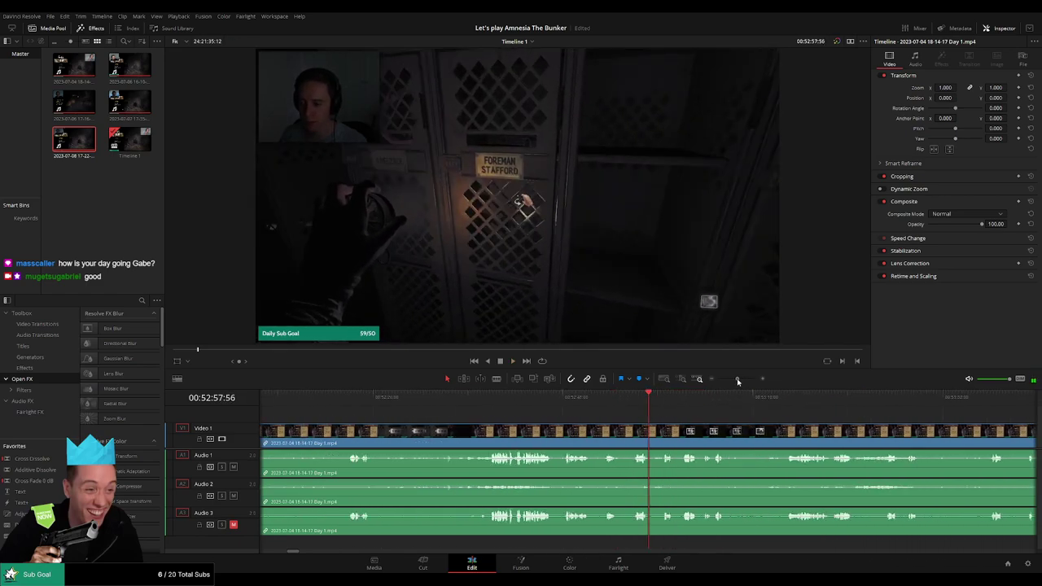
pyautogui.click(435, 400)
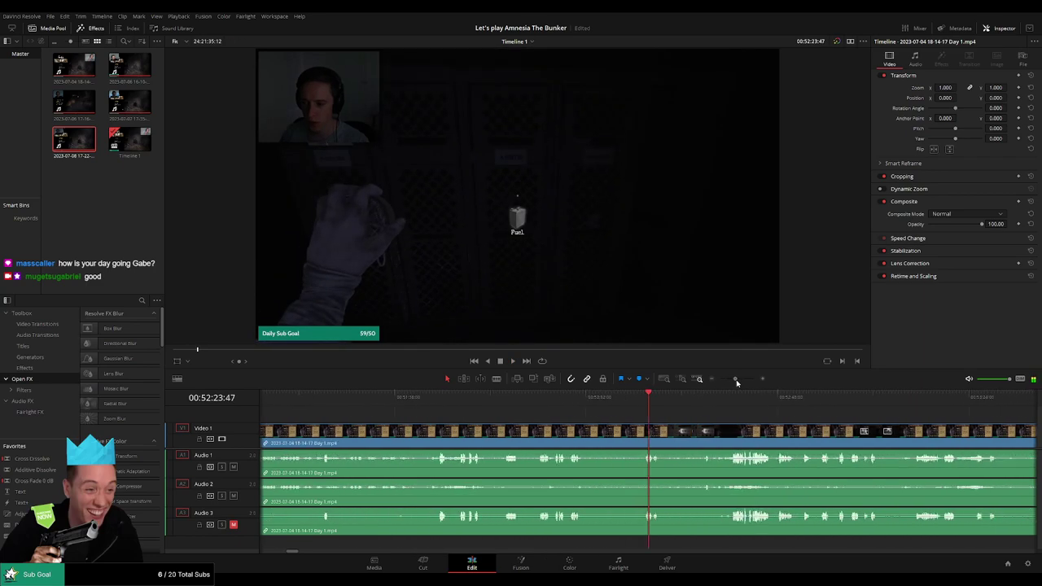
pyautogui.scroll(1, 696, 403)
pyautogui.moveTo(628, 404); pyautogui.dragTo(578, 405)
# Blade all tracks at 00:52:22 and drag the fade handle on the second piece at the cut.
pyautogui.press('b')
pyautogui.click(581, 429)
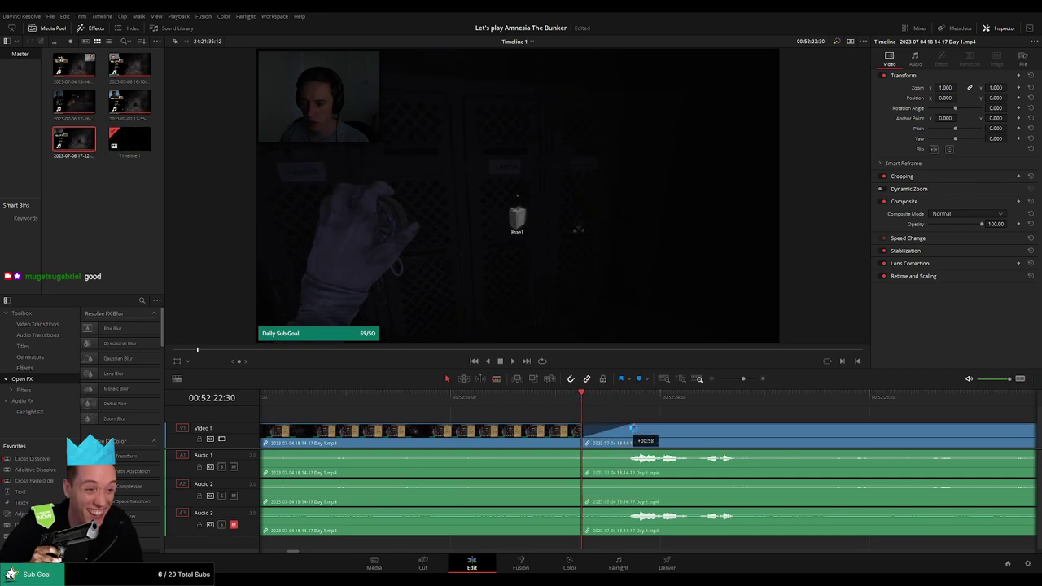
pyautogui.moveTo(633, 429); pyautogui.dragTo(579, 425)
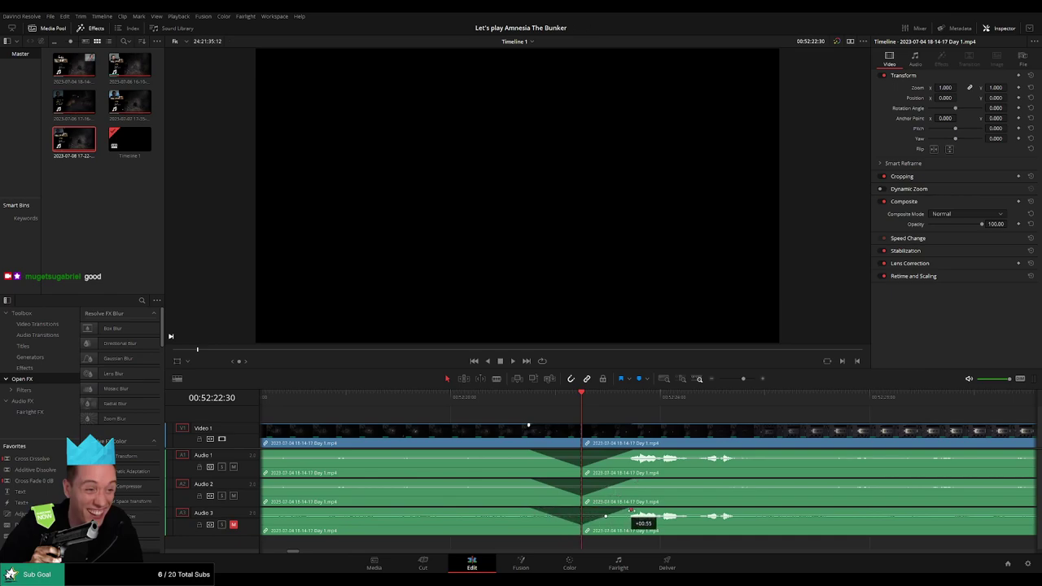
pyautogui.scroll(-3, 652, 499)
# Slide the second gameplay piece right to leave an empty gap, then snap it to the playhead.
pyautogui.scroll(-3, 665, 434)
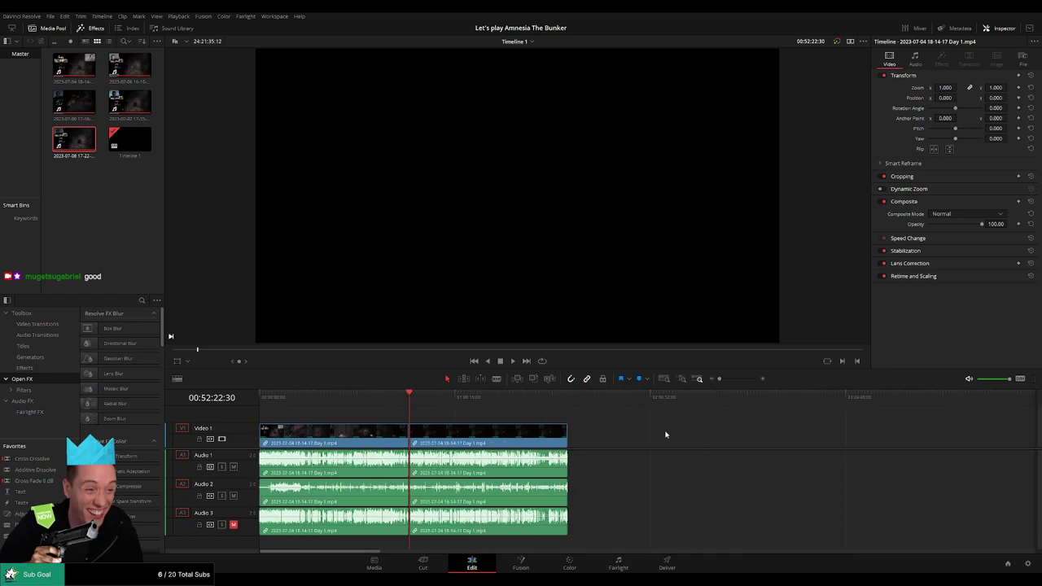
pyautogui.click(263, 407)
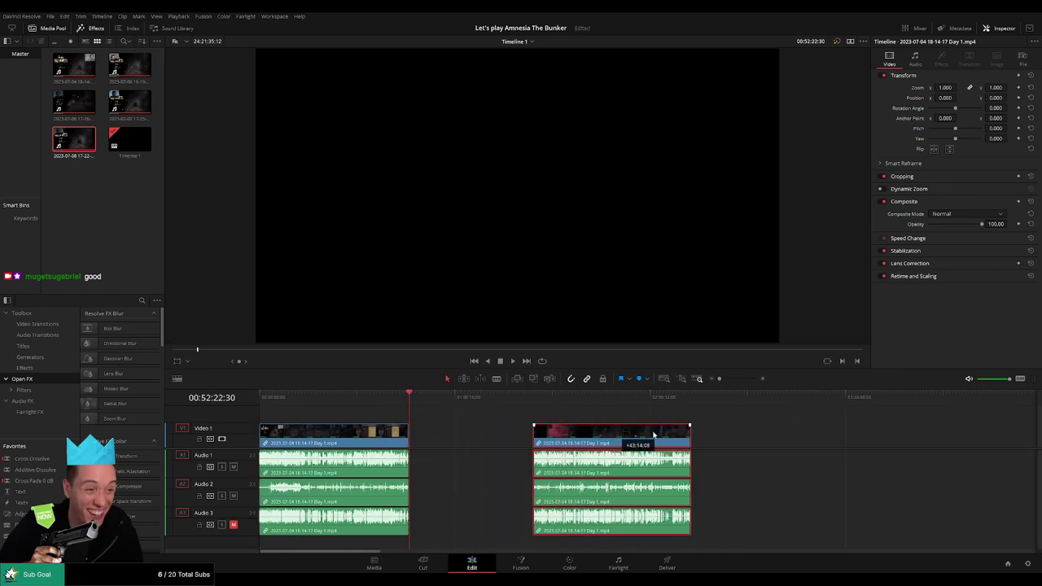
pyautogui.moveTo(433, 431); pyautogui.dragTo(687, 432)
pyautogui.click(535, 433)
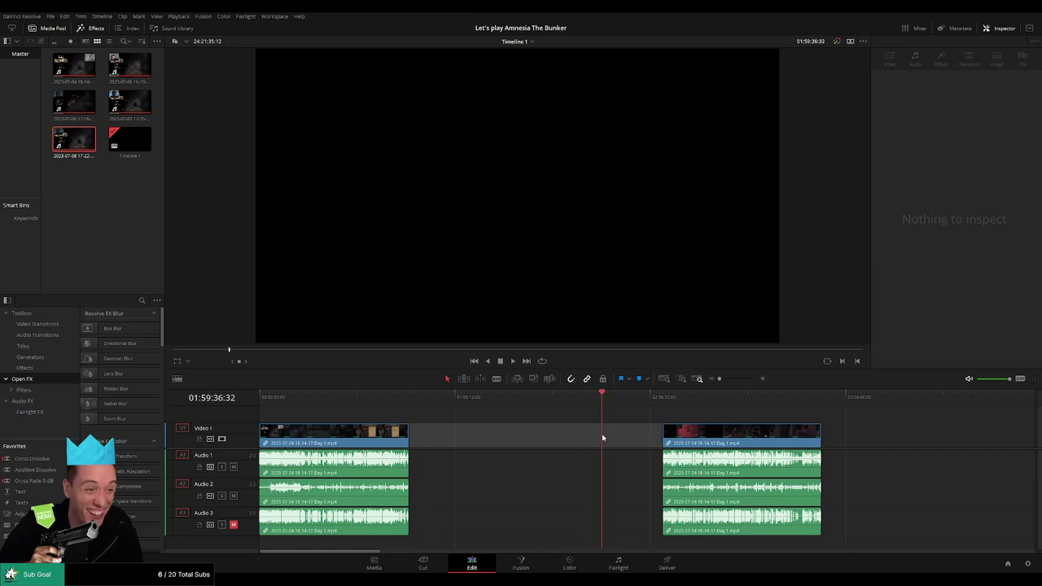
pyautogui.scroll(3, 604, 438)
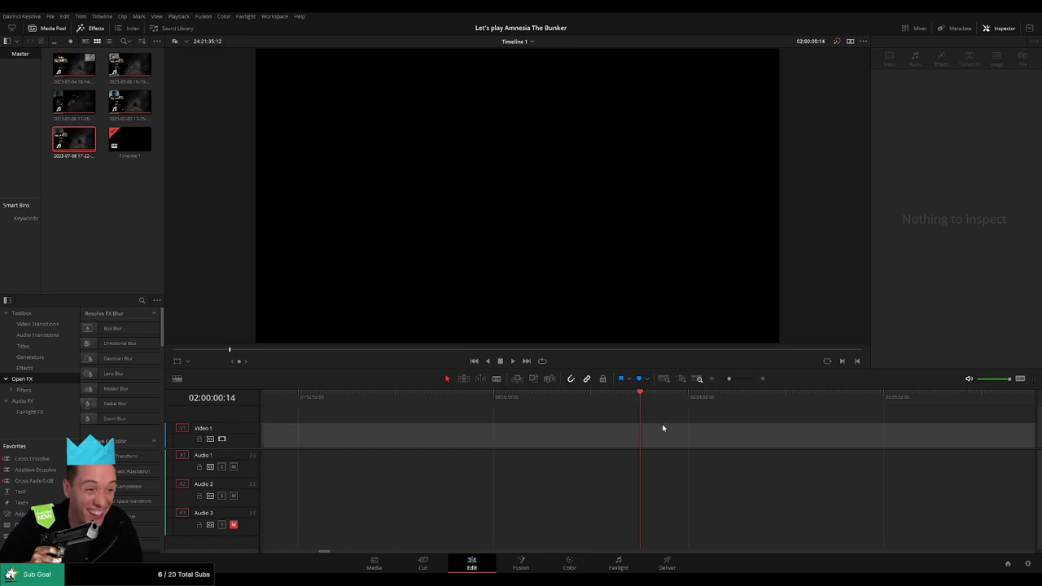
pyautogui.scroll(-3, 721, 399)
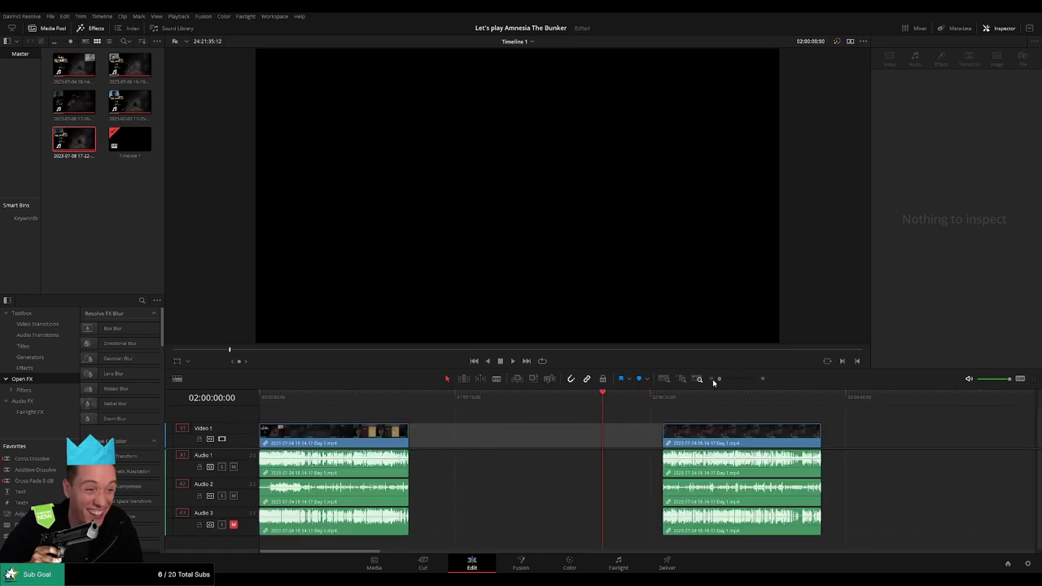
pyautogui.moveTo(719, 432); pyautogui.dragTo(658, 415)
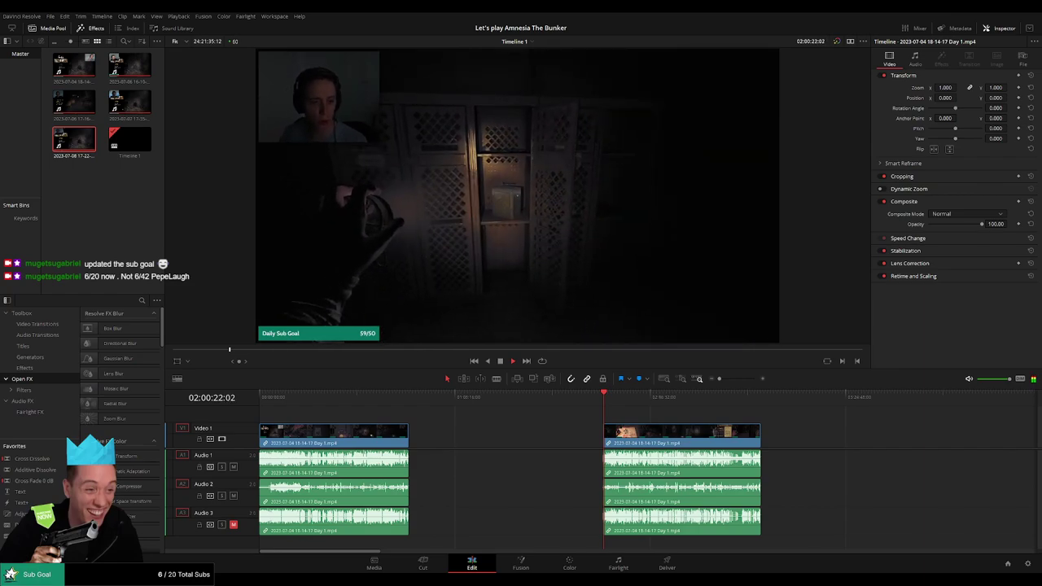
# Zoom in and skim ahead past 02:46 to the tunnel scene at 02:50:48, playing it.
pyautogui.hscroll(3, 454, 421)
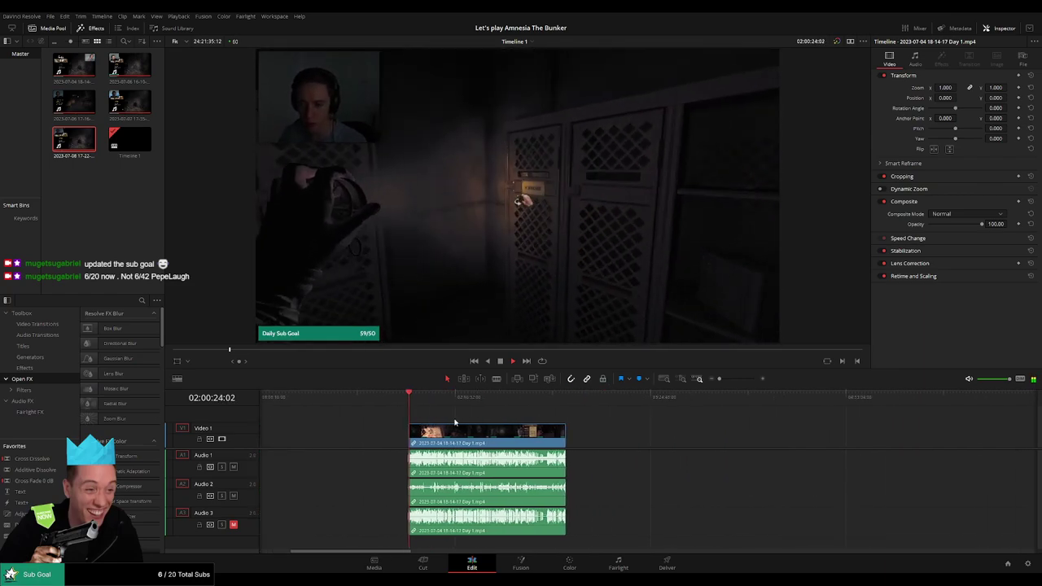
pyautogui.moveTo(453, 397)
pyautogui.mouseDown()
pyautogui.moveTo(540, 415)
pyautogui.moveTo(558, 408)
pyautogui.mouseUp()
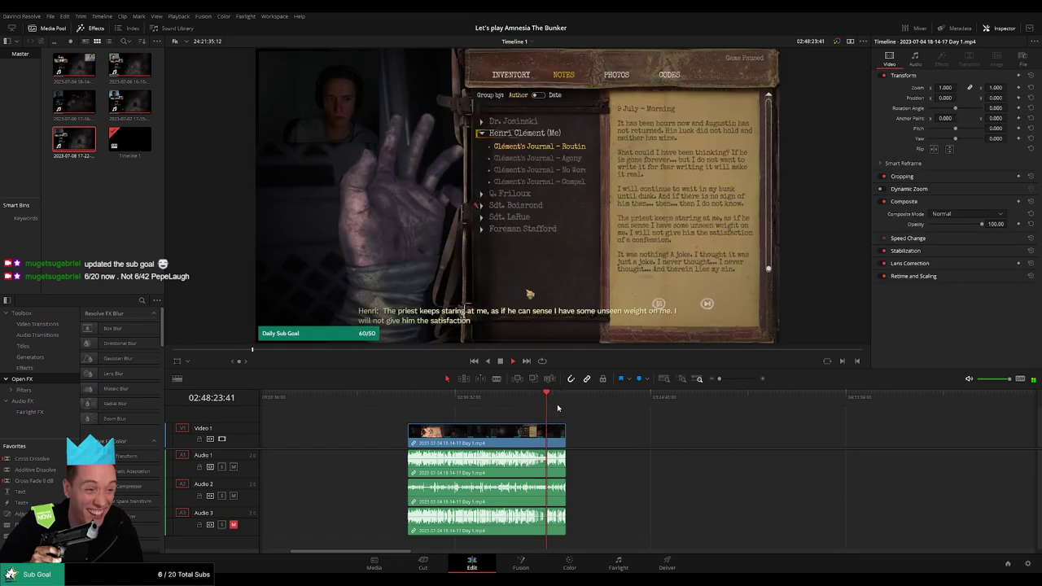
pyautogui.moveTo(724, 380)
pyautogui.mouseDown()
pyautogui.moveTo(734, 383)
pyautogui.moveTo(712, 417)
pyautogui.mouseUp()
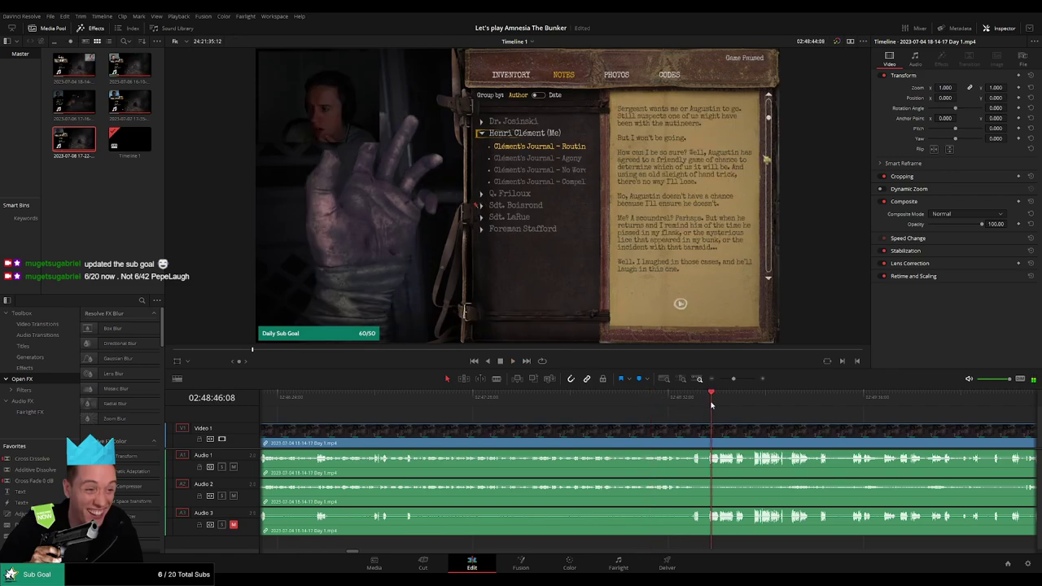
pyautogui.hscroll(5, 785, 429)
pyautogui.click(553, 407)
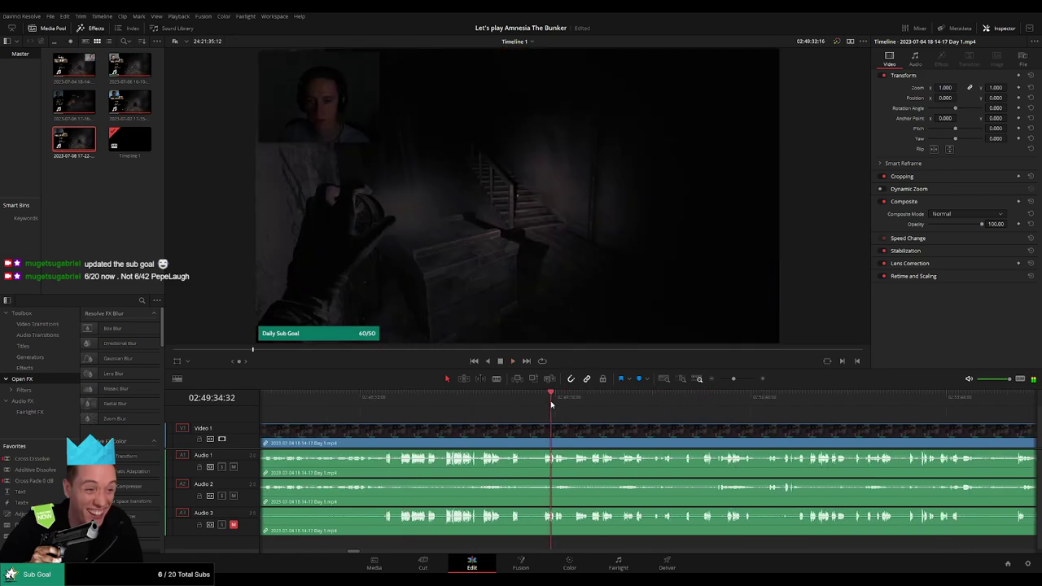
pyautogui.click(663, 407)
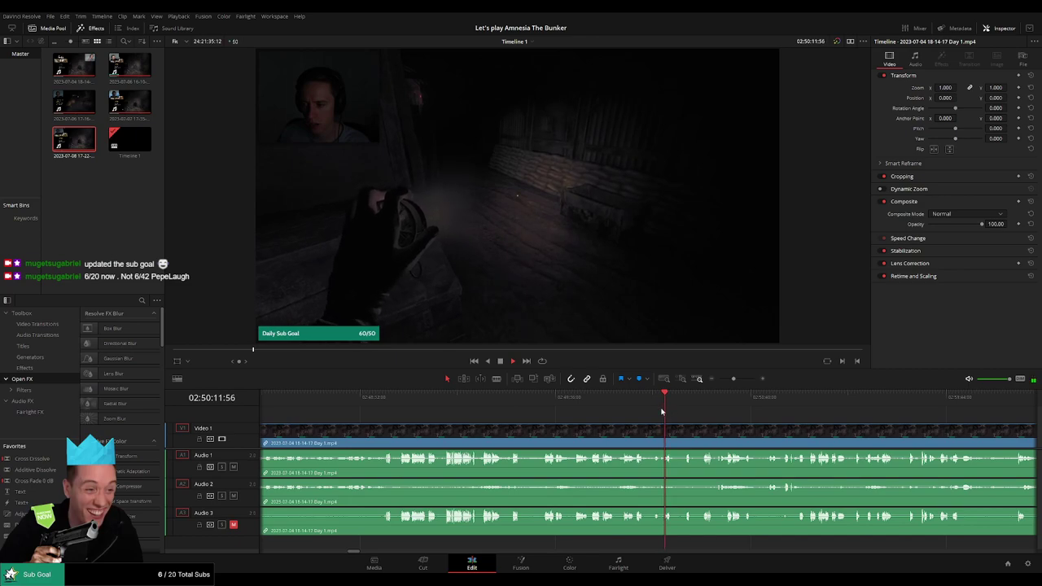
pyautogui.click(739, 406)
pyautogui.click(774, 399)
pyautogui.press('space')
pyautogui.hscroll(3, 602, 428)
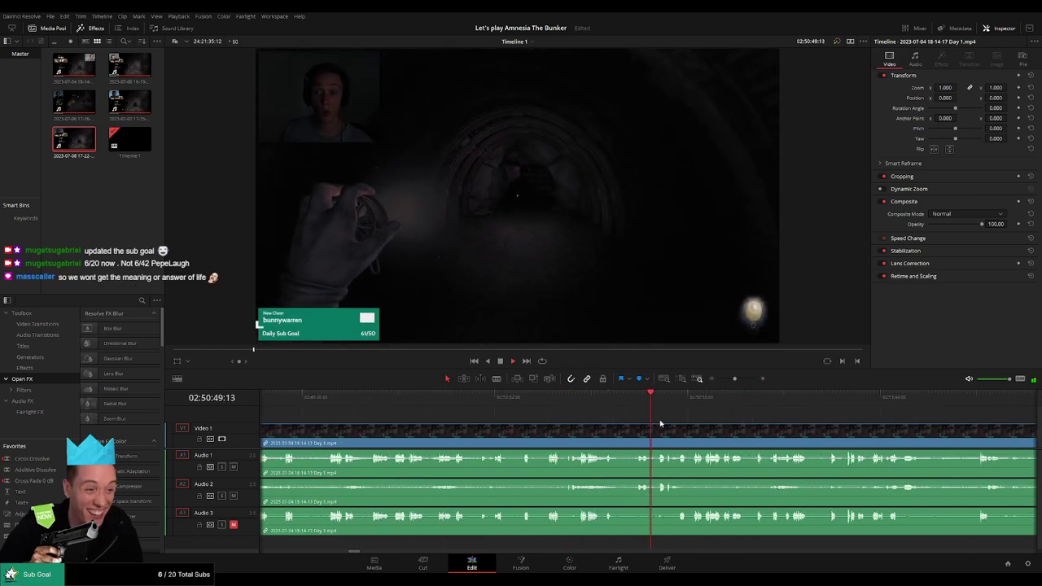
pyautogui.hscroll(3, 570, 420)
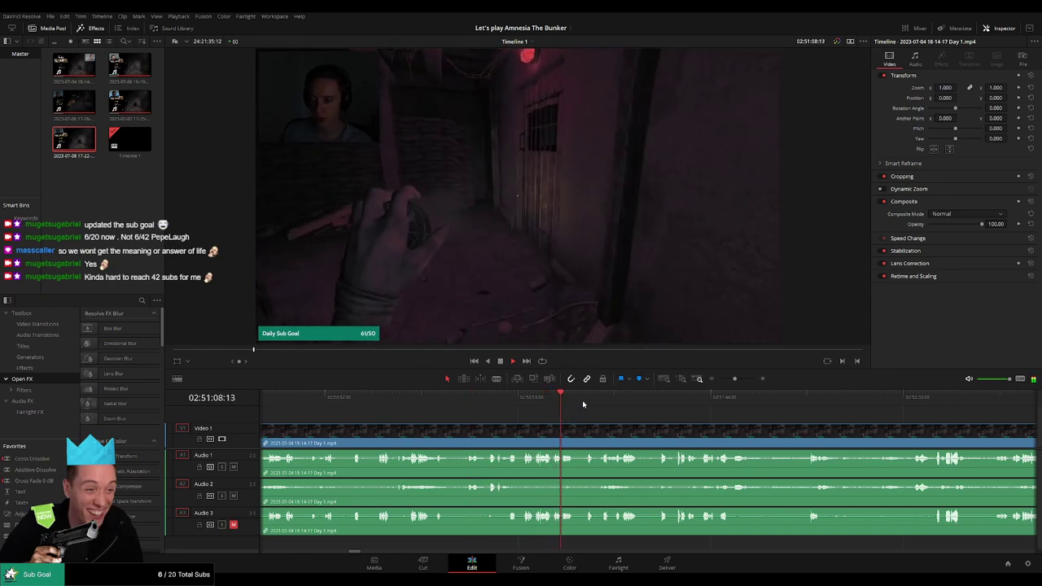
# Skim from 02:51:15 to about 02:52:08, then step back to the 02:52:07:00 cut point.
pyautogui.click(591, 398)
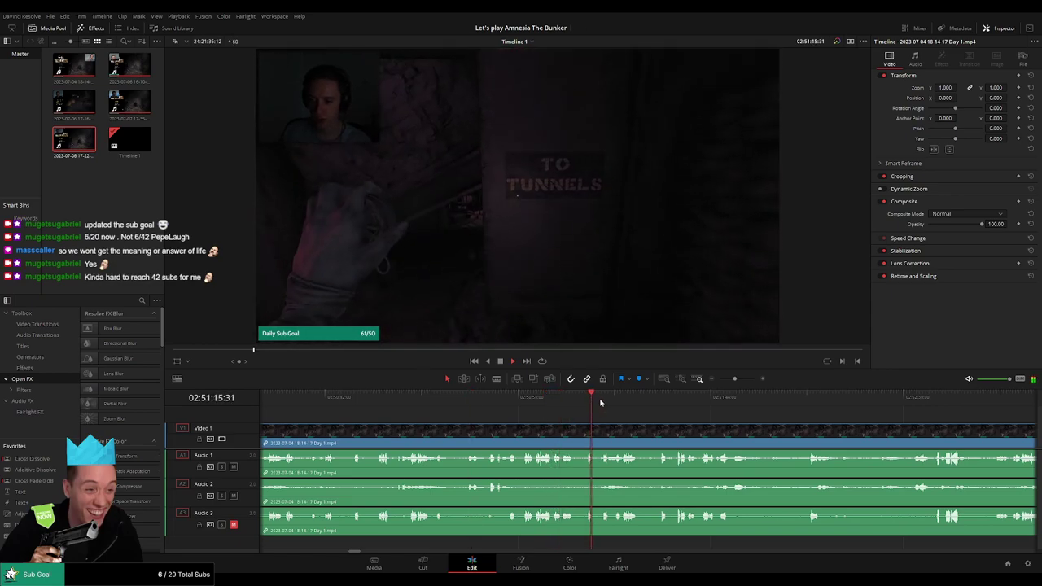
pyautogui.click(675, 402)
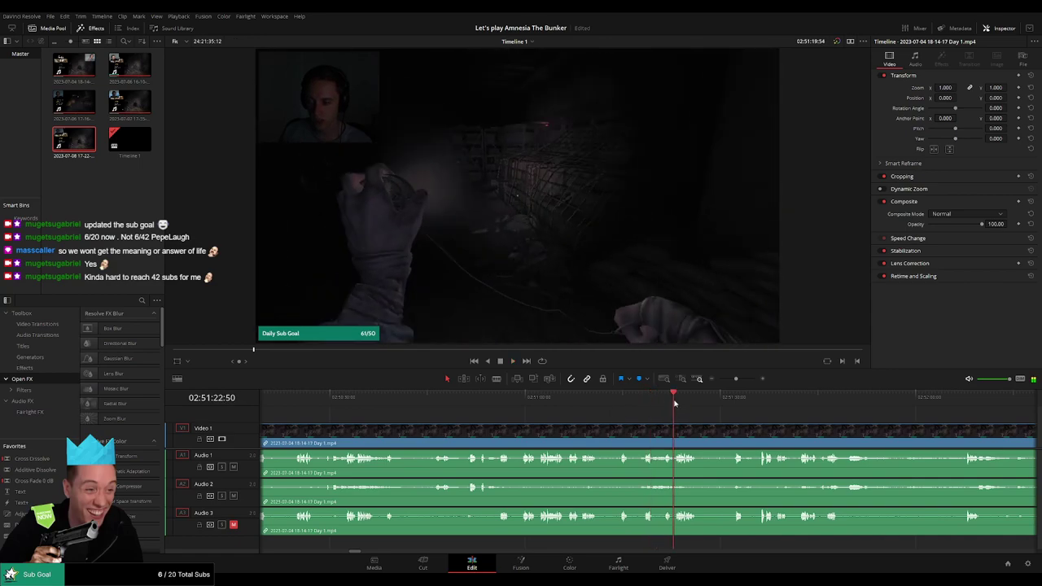
pyautogui.press('space')
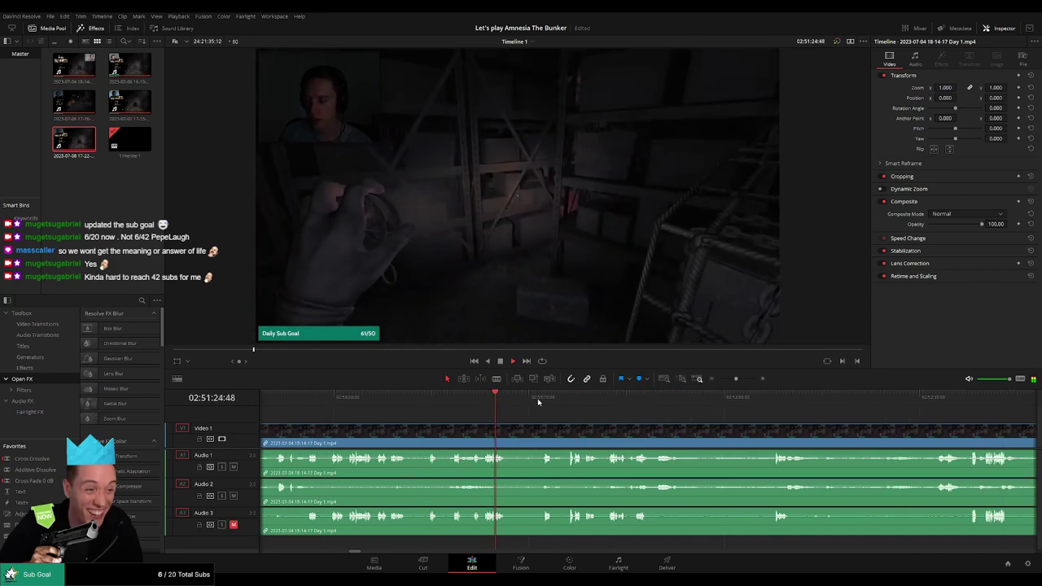
pyautogui.click(541, 400)
pyautogui.click(570, 400)
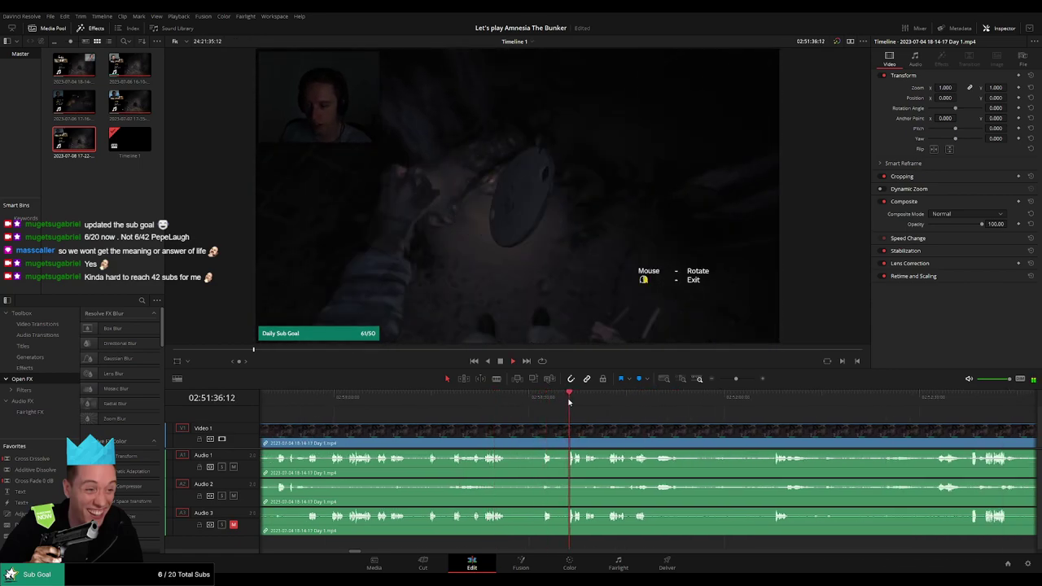
pyautogui.scroll(1, 619, 417)
pyautogui.click(672, 405)
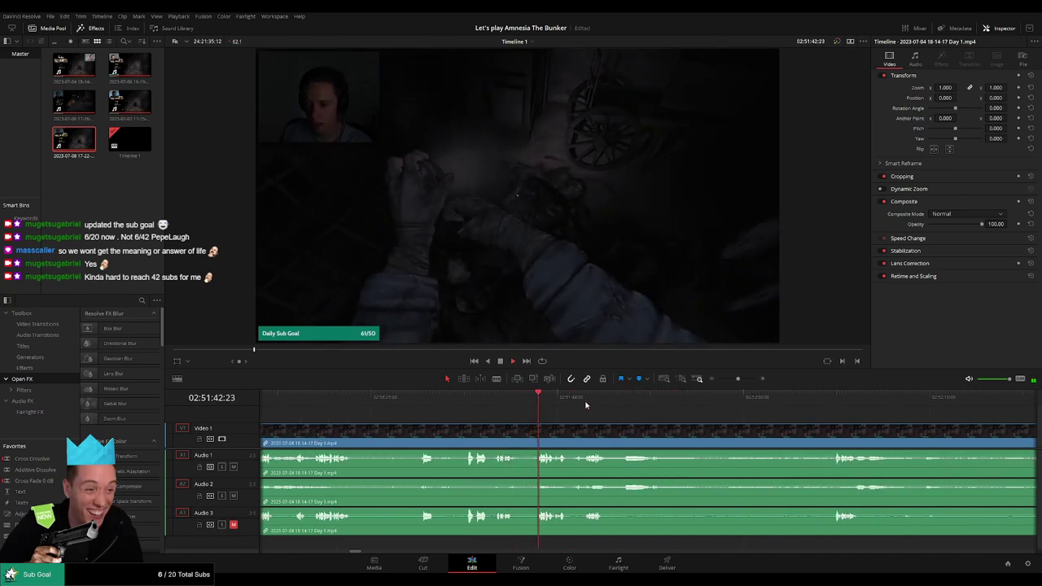
pyautogui.click(814, 399)
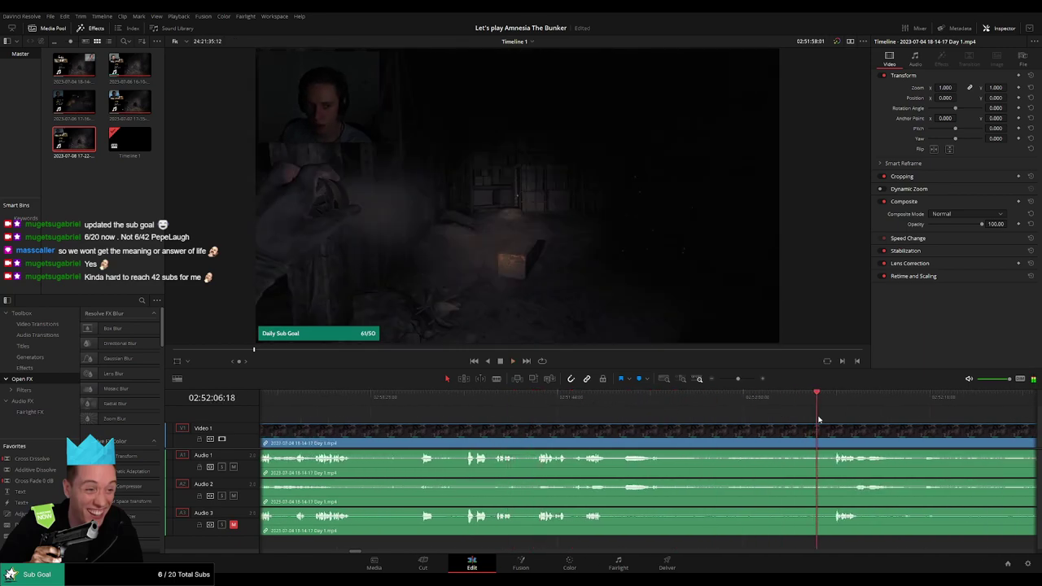
pyautogui.scroll(2, 613, 425)
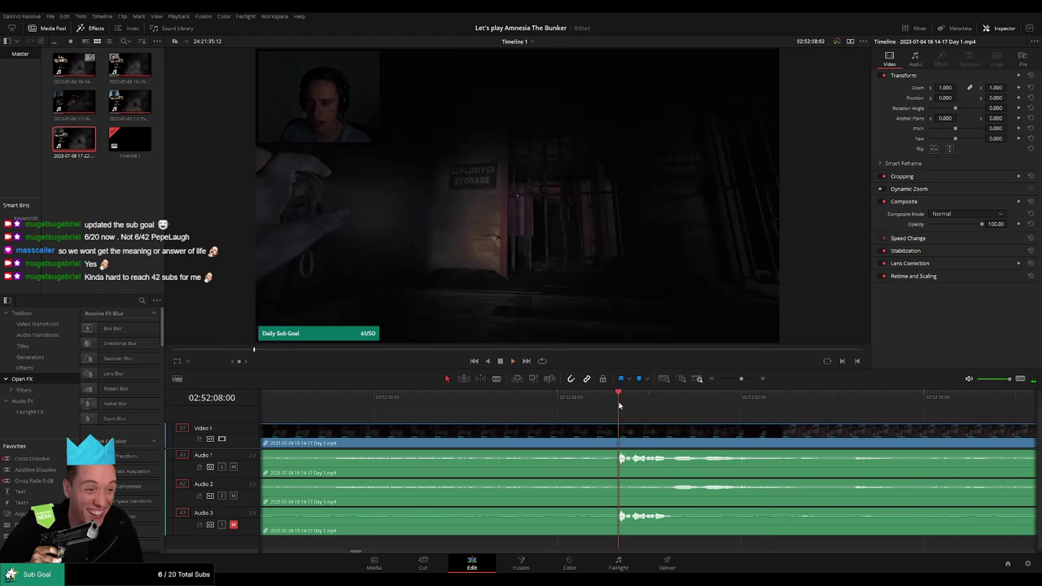
pyautogui.moveTo(618, 402); pyautogui.dragTo(589, 406)
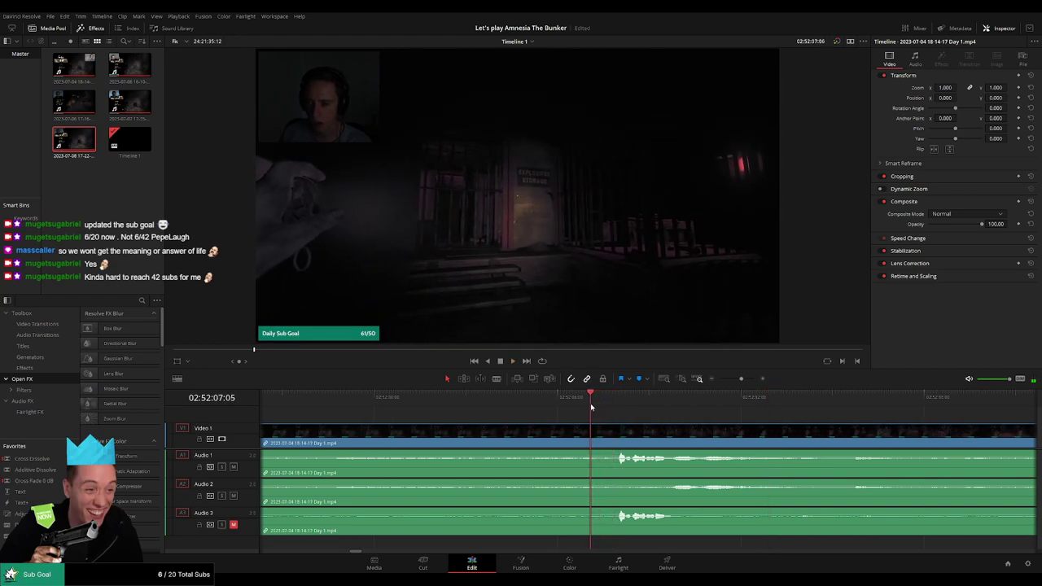
# Blade the clip at 02:52:07:00, add audio fades at the cut, and play it back.
pyautogui.press('b')
pyautogui.click(587, 425)
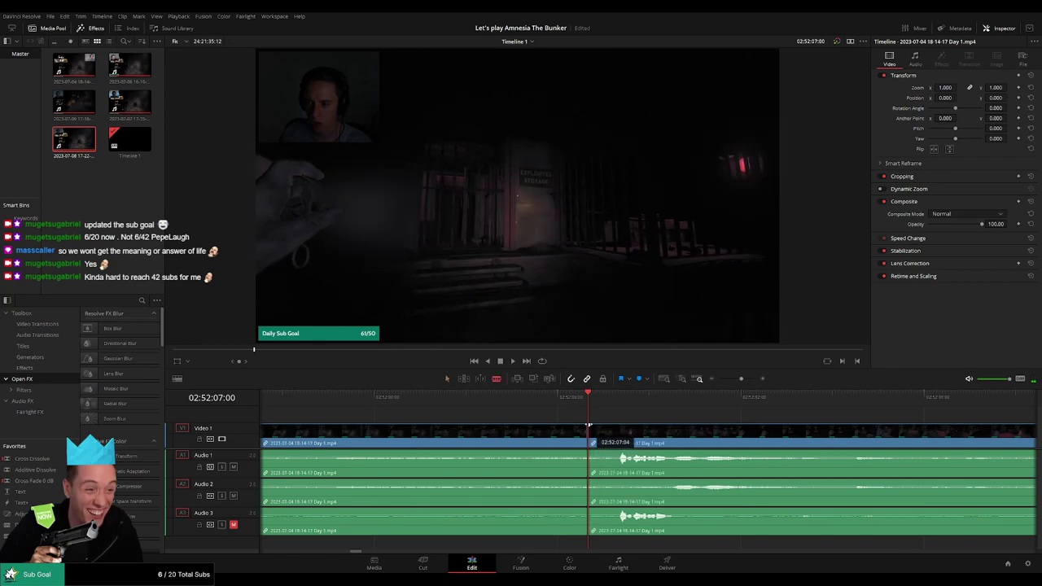
pyautogui.moveTo(618, 426); pyautogui.dragTo(619, 431)
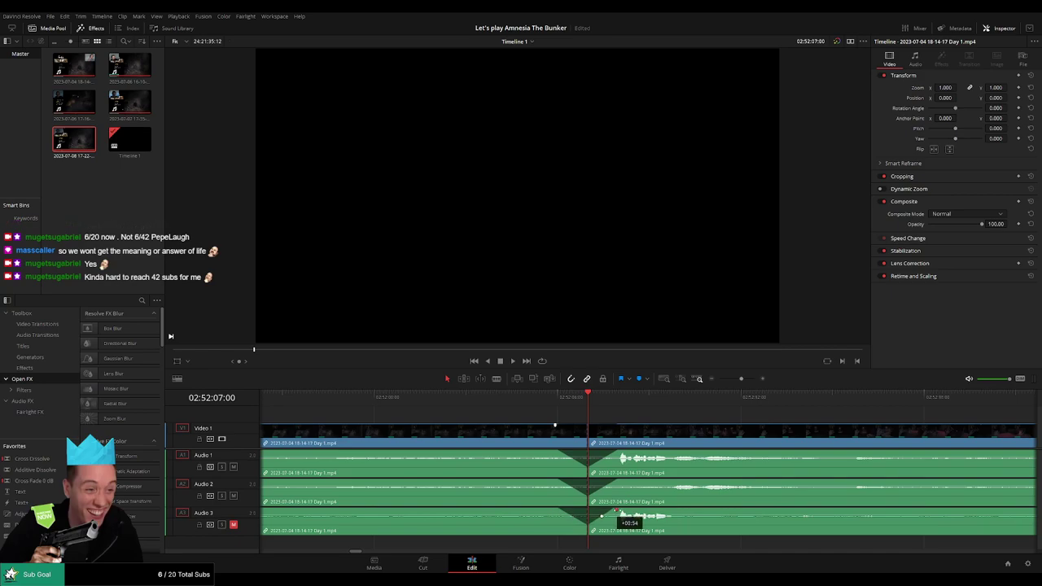
pyautogui.press('space')
pyautogui.moveTo(741, 379); pyautogui.dragTo(719, 378)
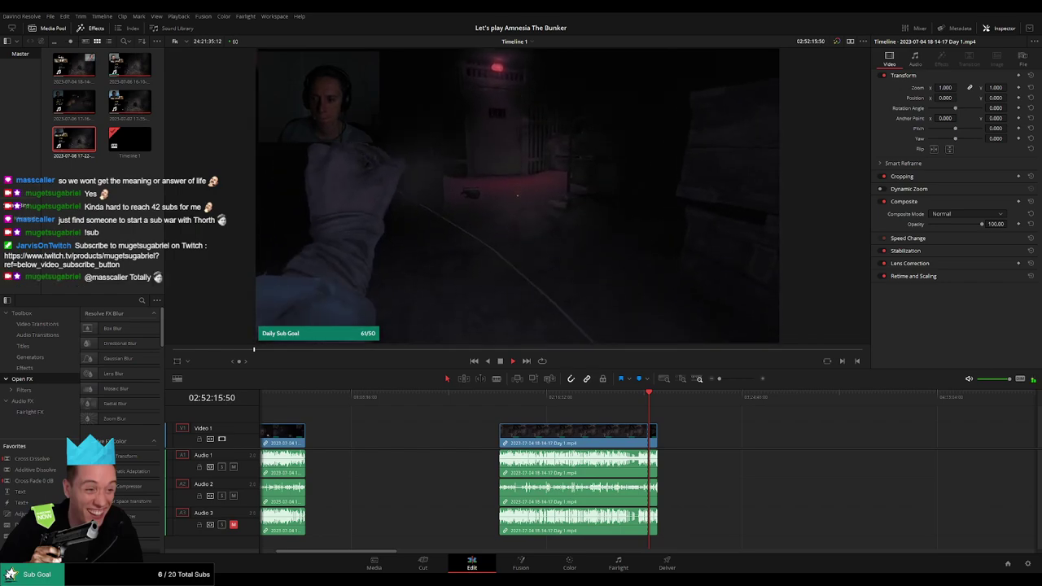
# Move the short clip piece further right, then bring it back to the playhead.
pyautogui.hscroll(3, 303, 404)
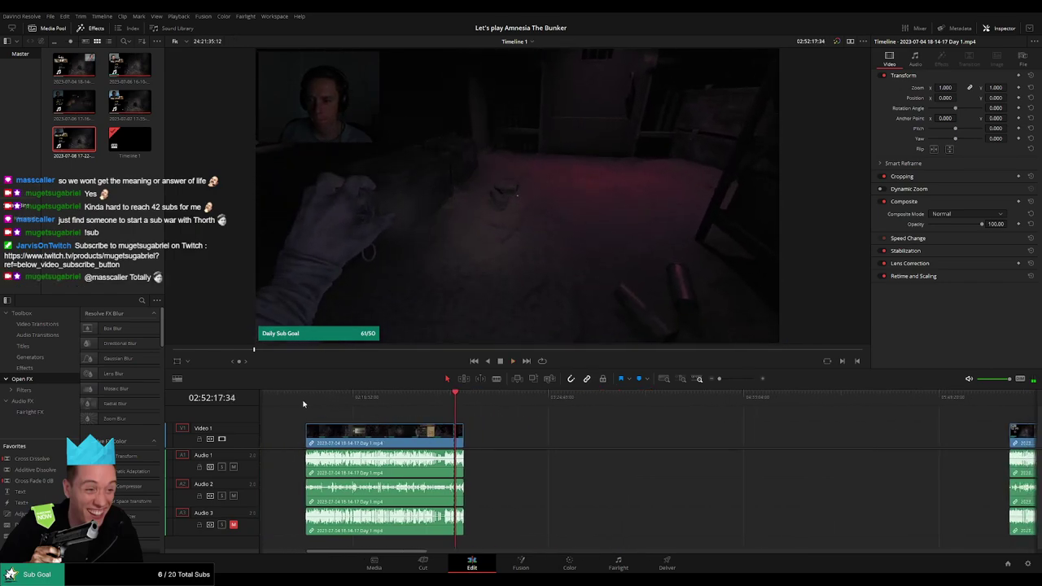
pyautogui.click(442, 398)
pyautogui.hscroll(1, 442, 399)
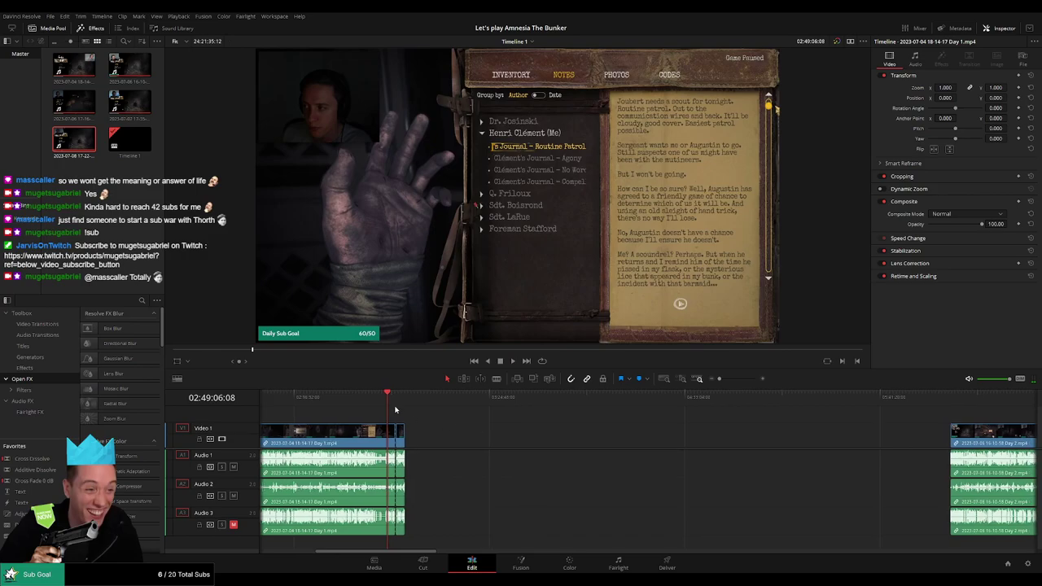
pyautogui.click(396, 397)
pyautogui.moveTo(403, 436); pyautogui.dragTo(655, 435)
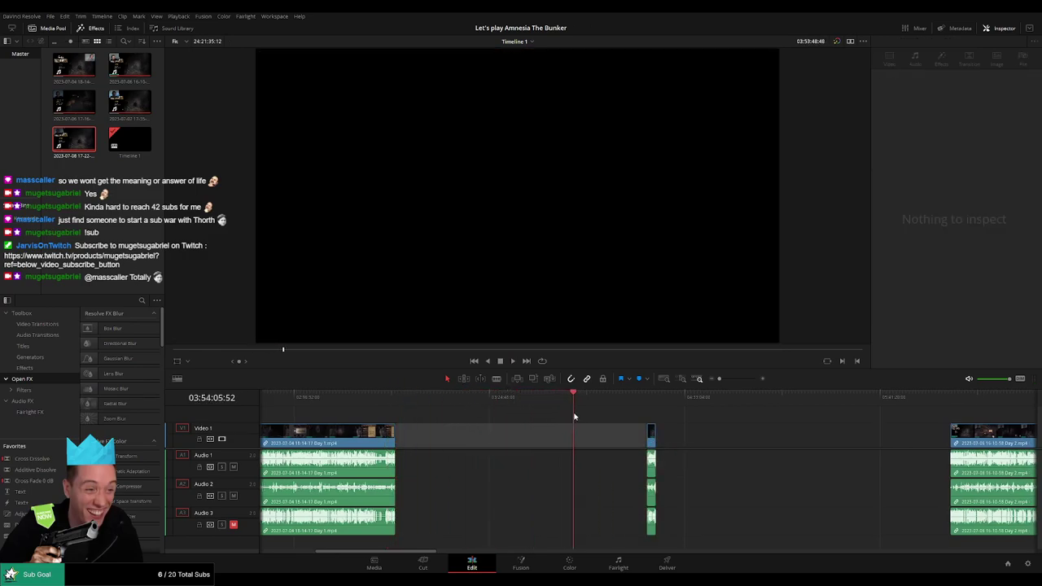
pyautogui.scroll(3, 594, 419)
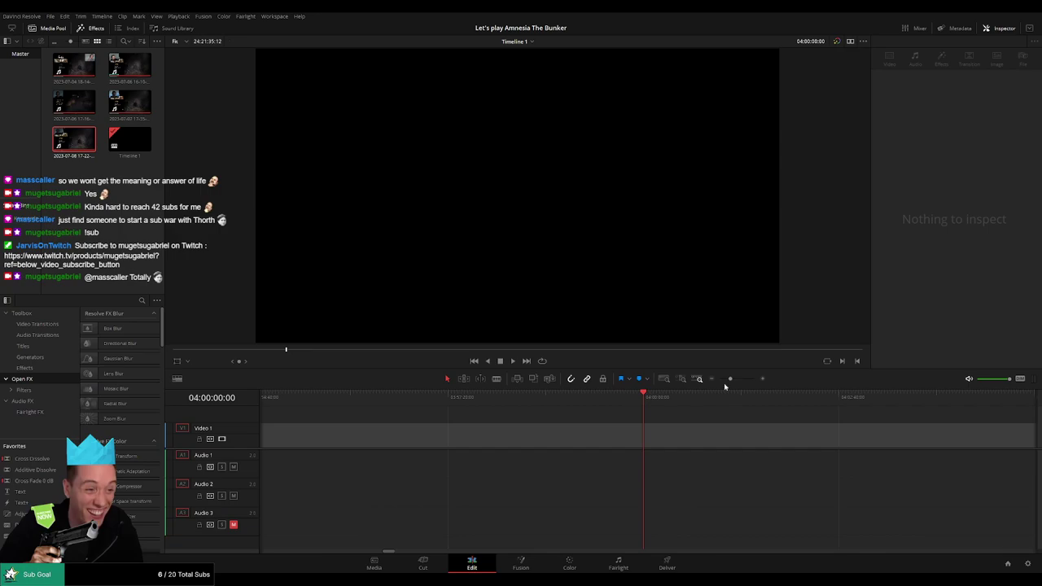
pyautogui.scroll(-3, 708, 410)
pyautogui.moveTo(710, 439); pyautogui.dragTo(667, 440)
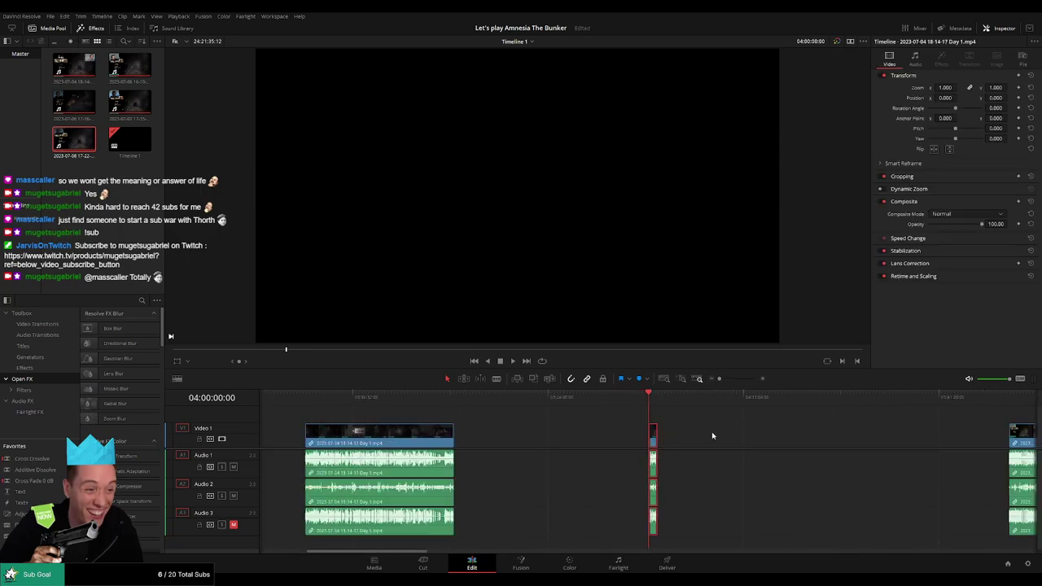
# Slide the later clip left to close the gaps and zoom the timeline in.
pyautogui.hscroll(3, 712, 435)
pyautogui.moveTo(805, 436); pyautogui.dragTo(496, 417)
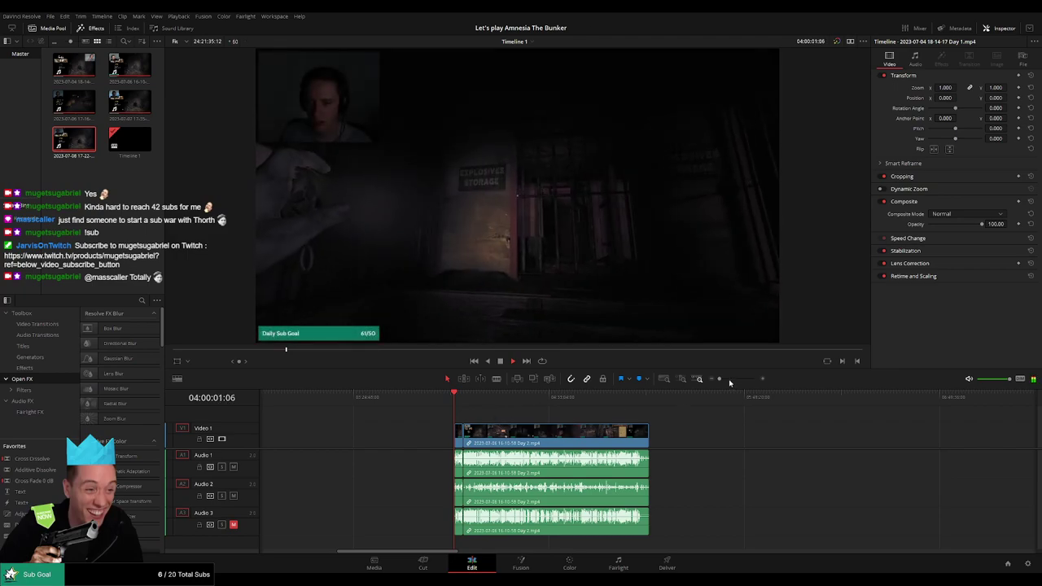
pyautogui.moveTo(719, 379); pyautogui.dragTo(730, 382)
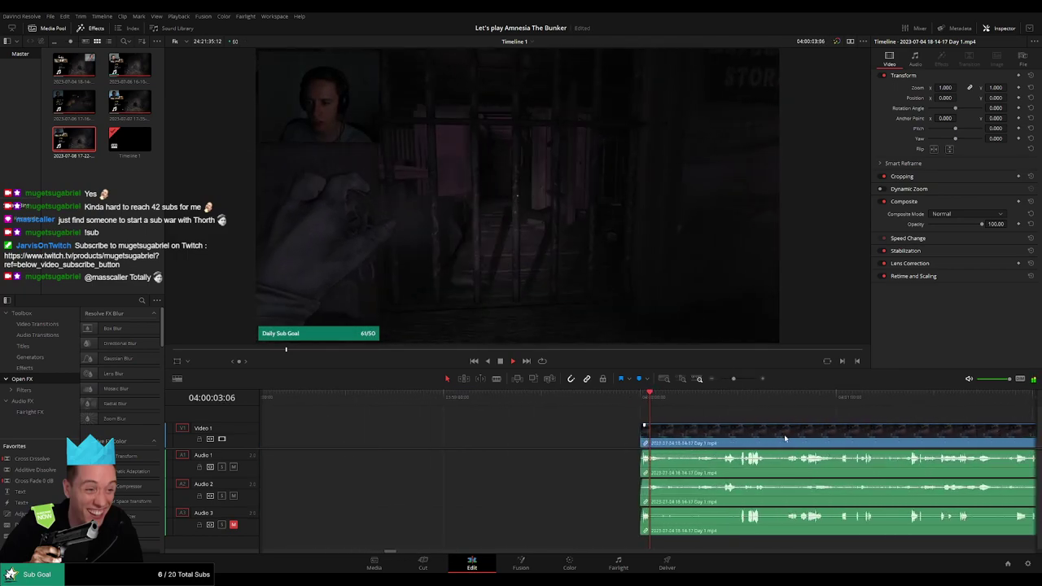
pyautogui.scroll(3, 670, 411)
pyautogui.moveTo(444, 414); pyautogui.dragTo(486, 405)
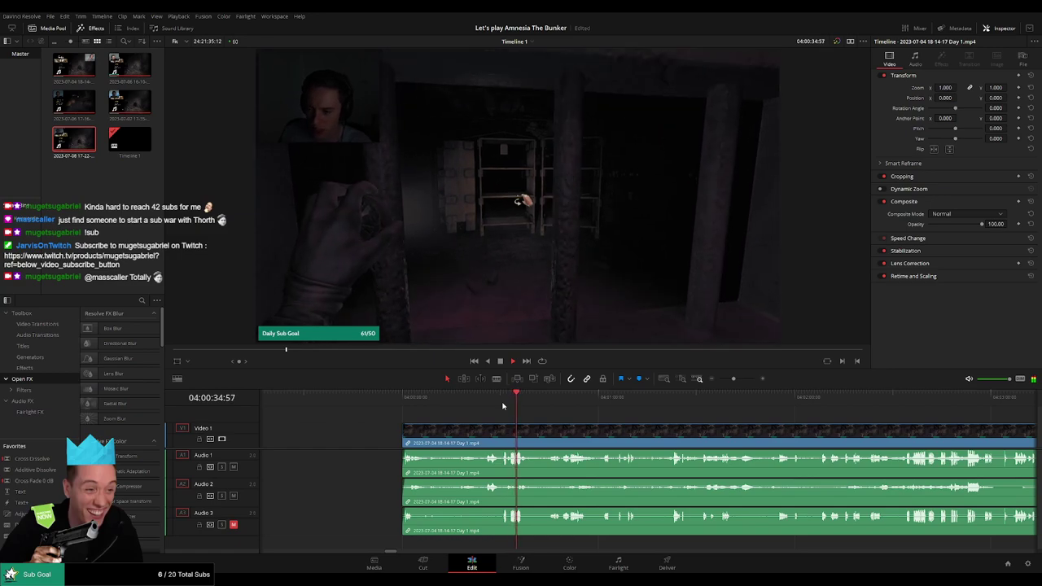
pyautogui.press('l')
pyautogui.press('l')
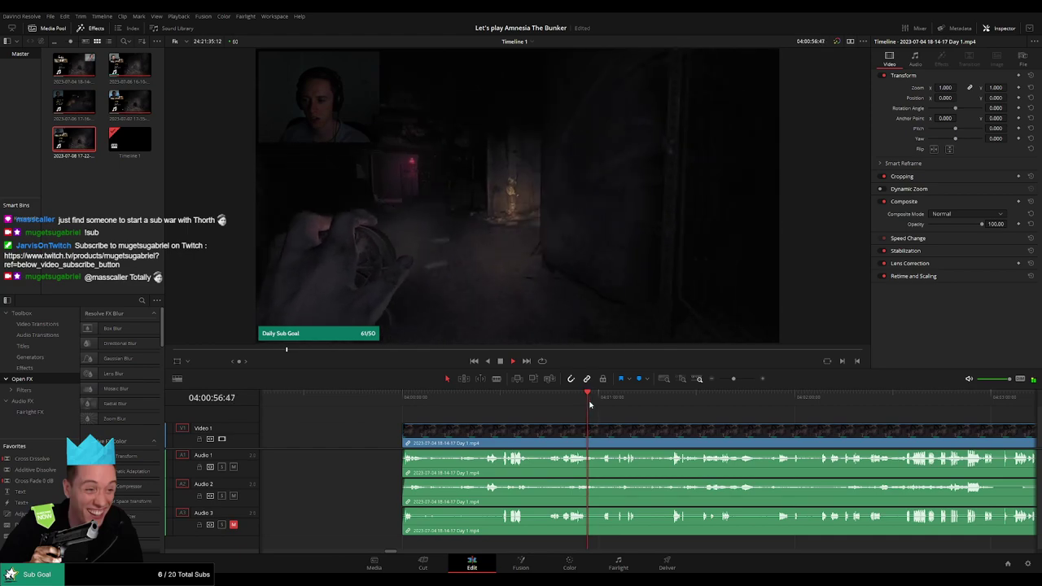
pyautogui.moveTo(585, 405); pyautogui.dragTo(618, 405)
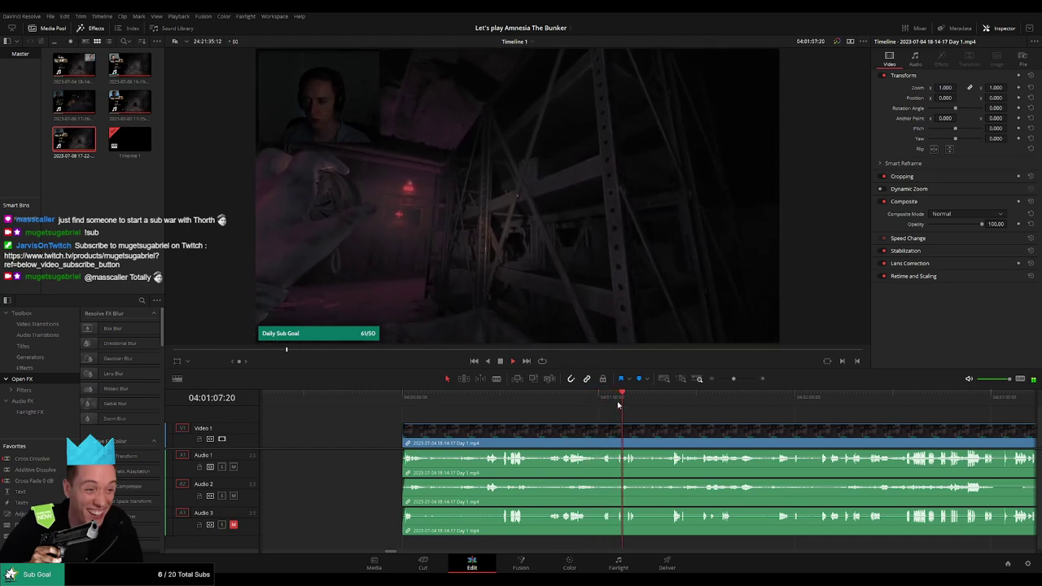
pyautogui.click(661, 405)
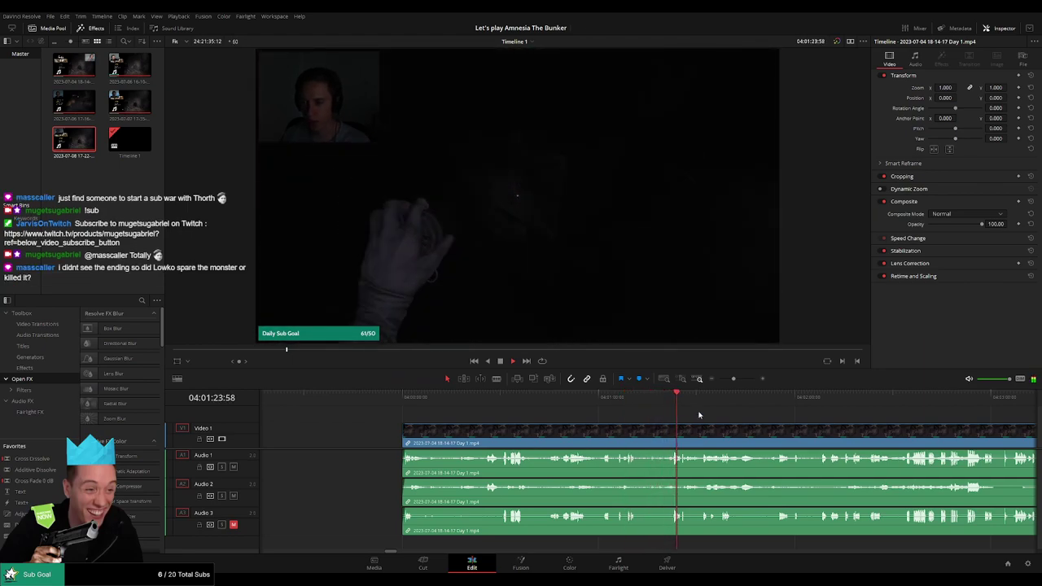
pyautogui.hscroll(3, 570, 415)
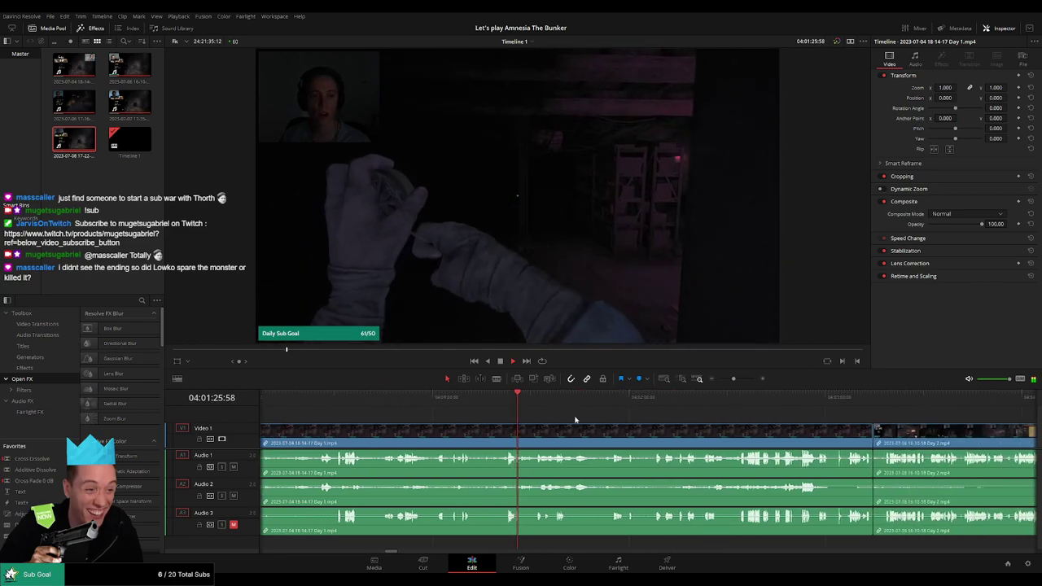
pyautogui.hscroll(1, 538, 415)
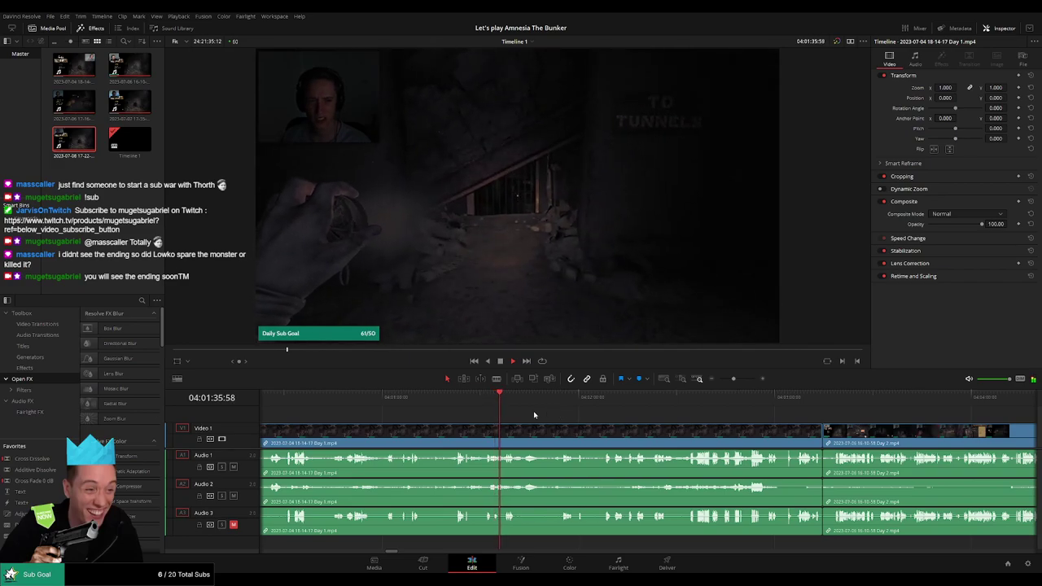
pyautogui.moveTo(534, 415); pyautogui.dragTo(698, 407)
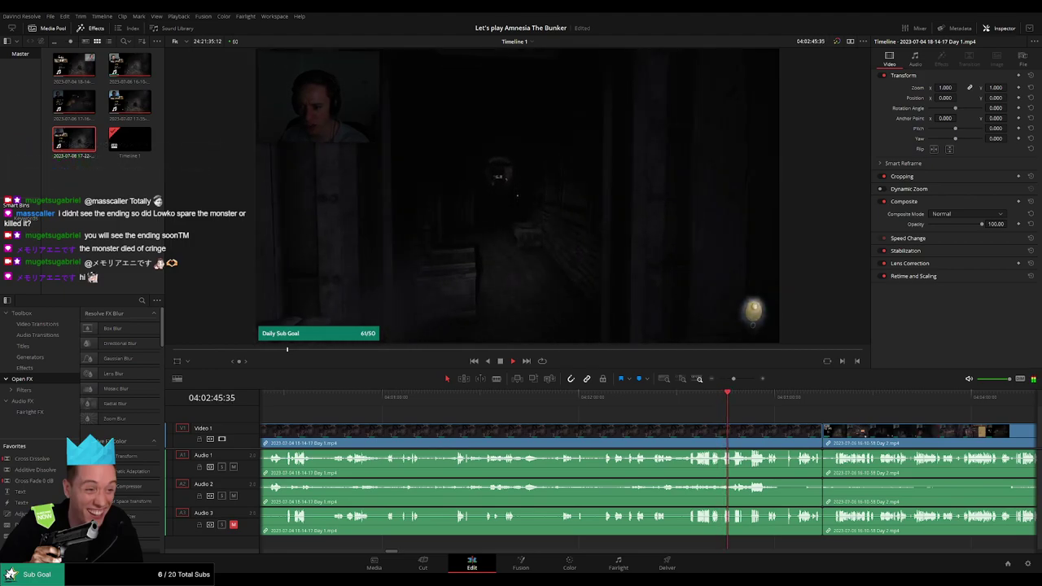
pyautogui.hscroll(-2, 690, 425)
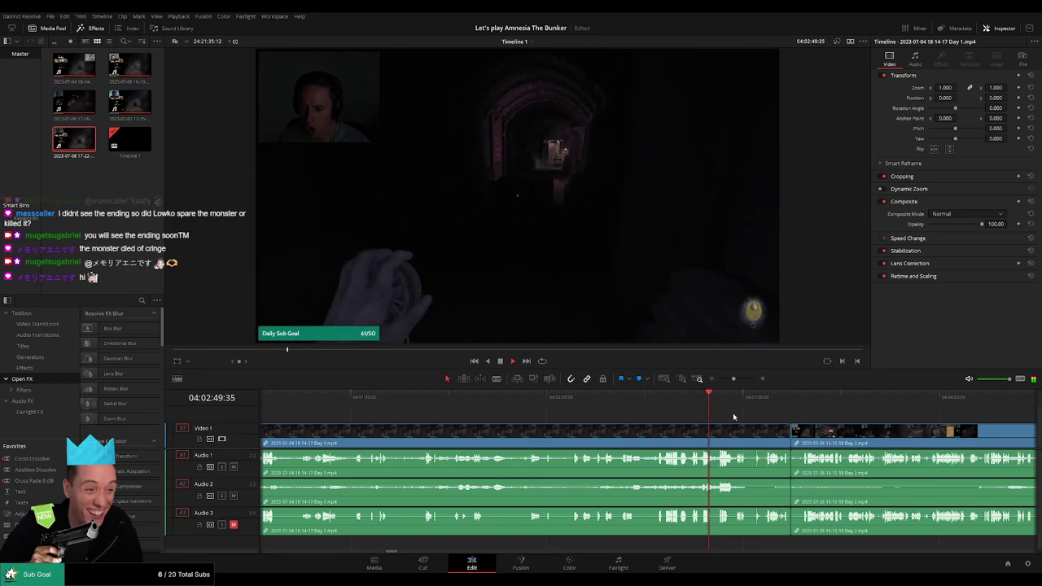
pyautogui.hscroll(5, 637, 418)
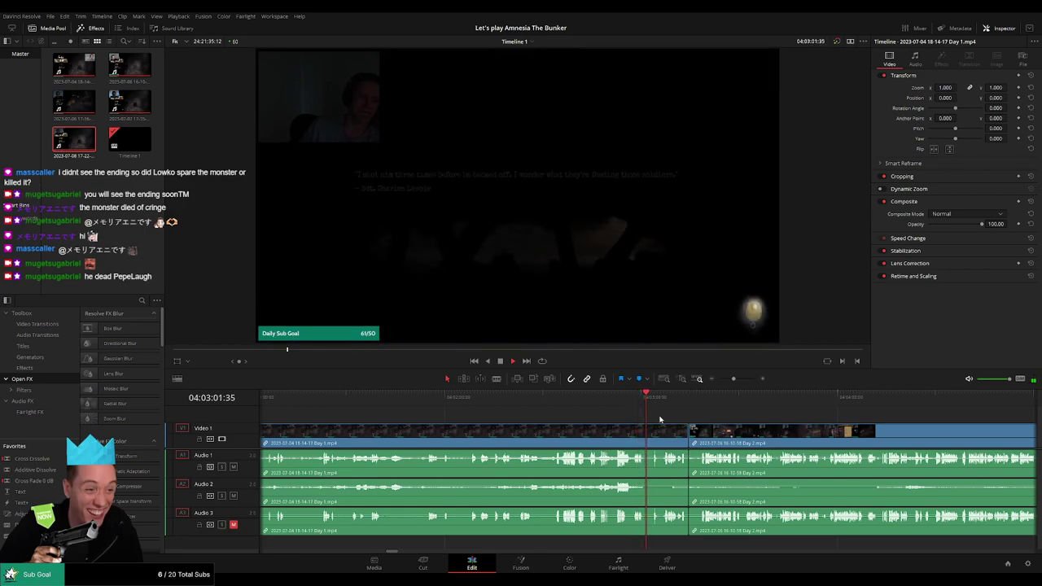
pyautogui.scroll(1, 655, 426)
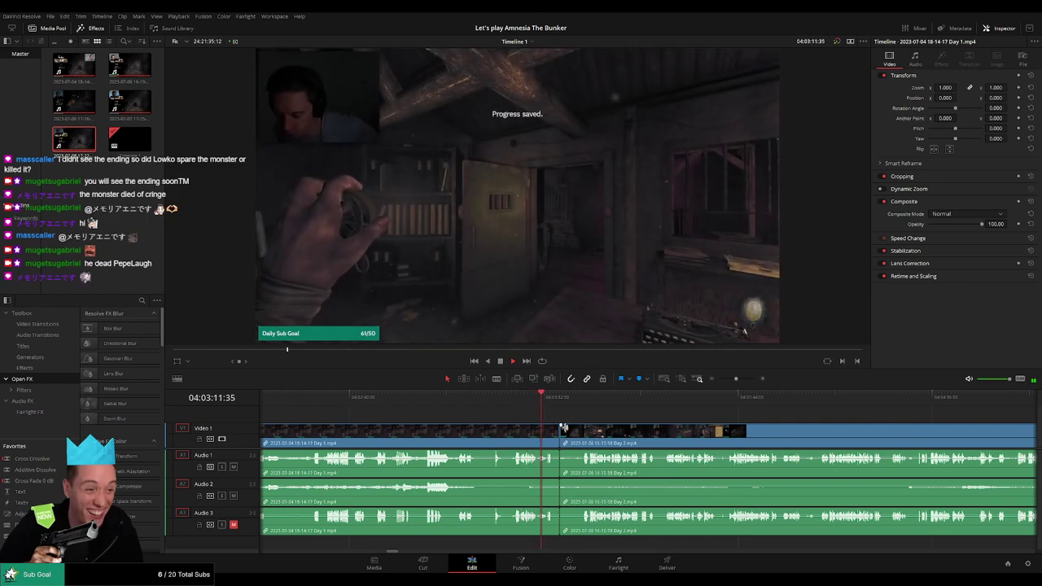
# Select the Day 1/Day 2 cut, zoom out, and scrub into Day 2 around 04:48:34.
pyautogui.click(560, 437)
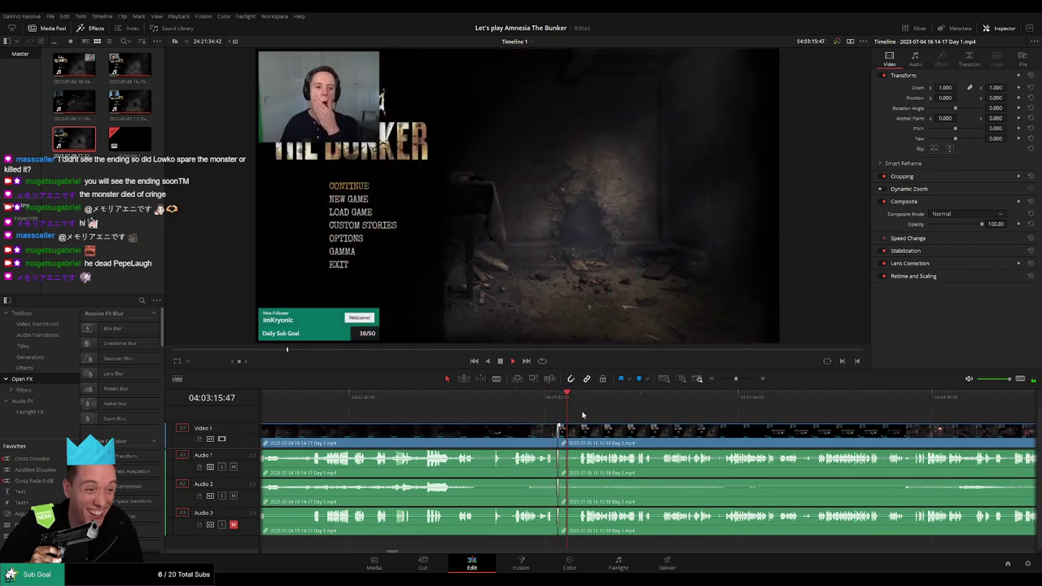
pyautogui.click(587, 402)
pyautogui.moveTo(736, 380); pyautogui.dragTo(719, 379)
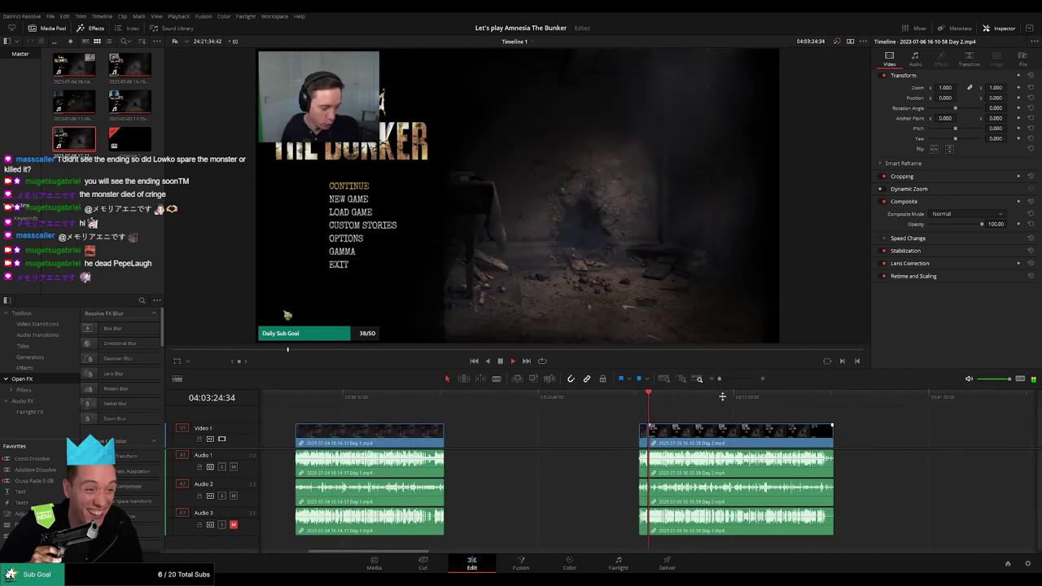
pyautogui.hscroll(5, 493, 429)
pyautogui.hscroll(1, 497, 417)
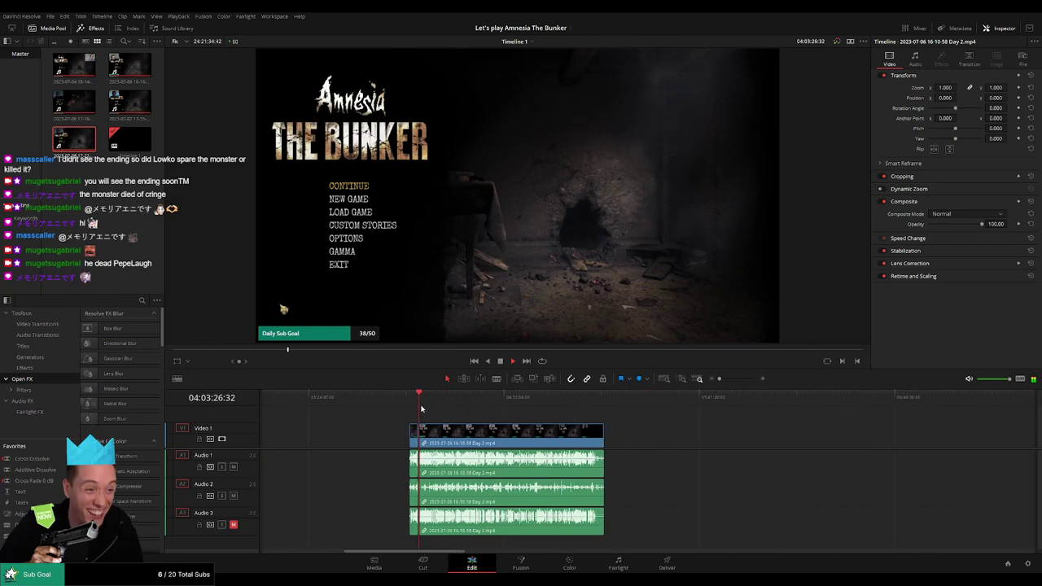
pyautogui.moveTo(423, 399); pyautogui.dragTo(558, 414)
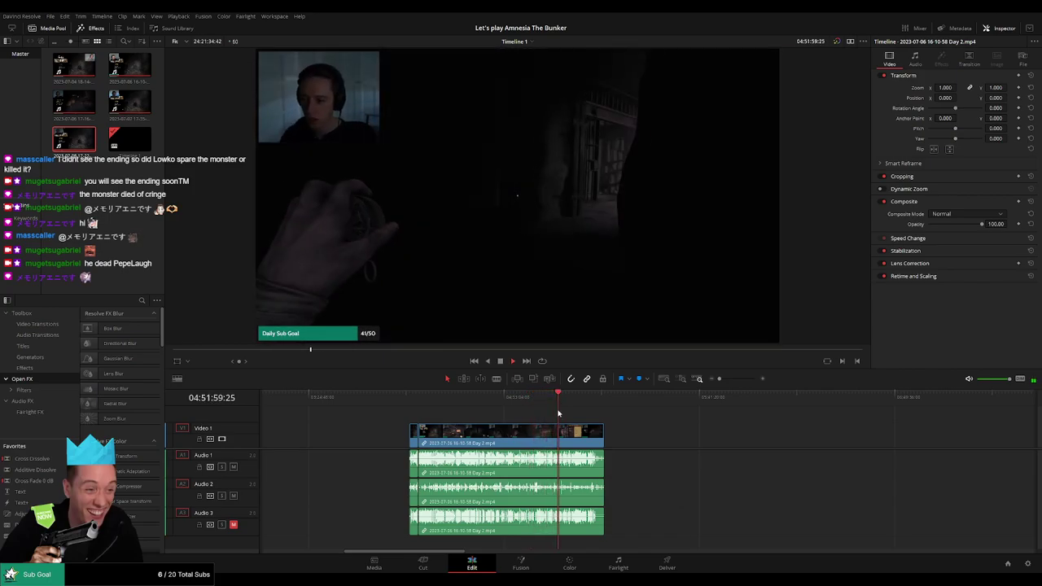
# Scrub the Day 2 footage between 04:52:08 and 04:52:22, parking the playhead at 04:52:16:00.
pyautogui.scroll(3, 558, 413)
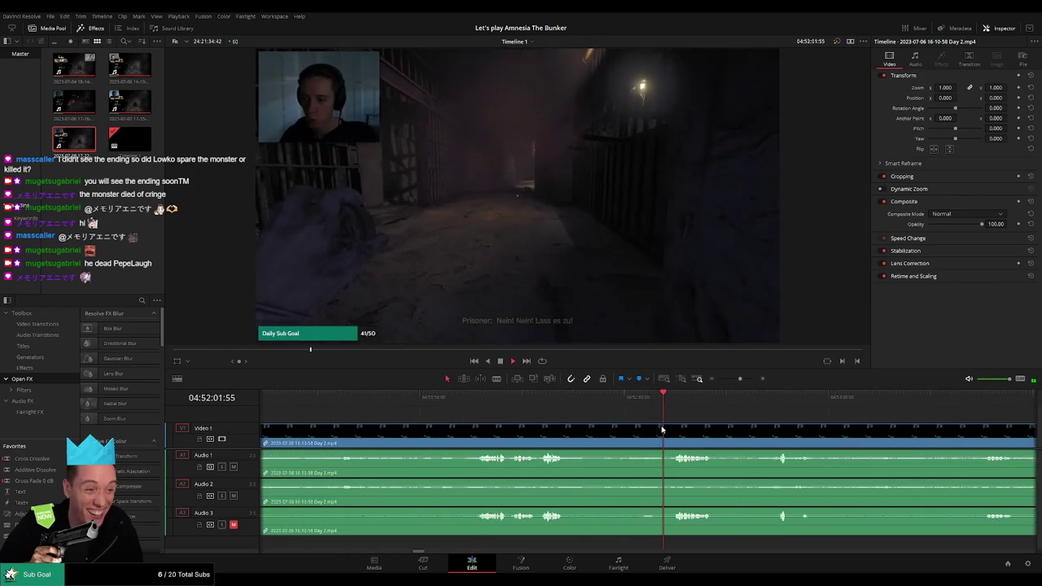
pyautogui.hscroll(3, 619, 428)
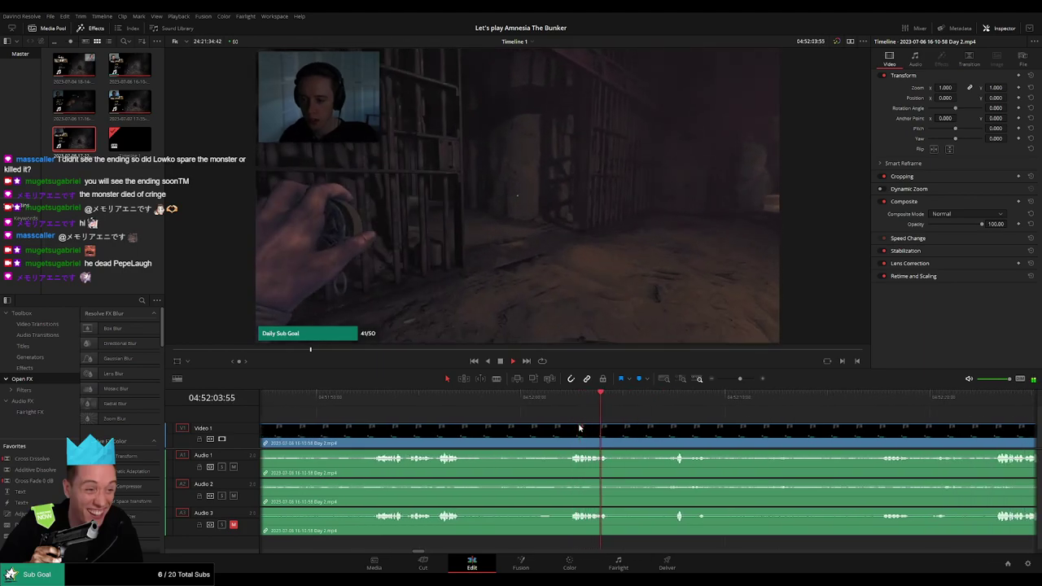
pyautogui.click(675, 402)
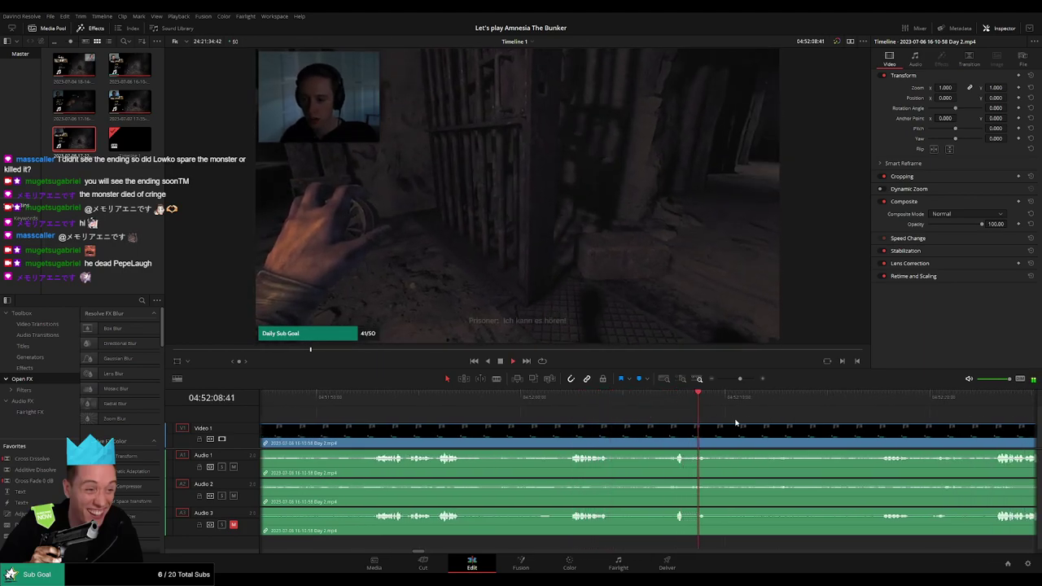
pyautogui.hscroll(3, 735, 422)
pyautogui.moveTo(819, 397); pyautogui.dragTo(860, 408)
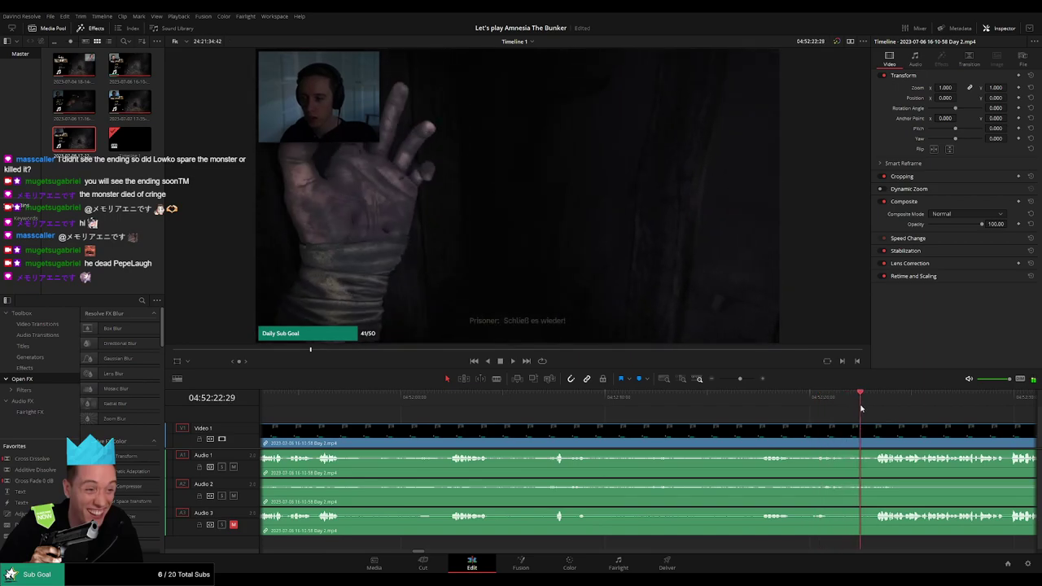
pyautogui.hscroll(7, 571, 402)
pyautogui.click(448, 402)
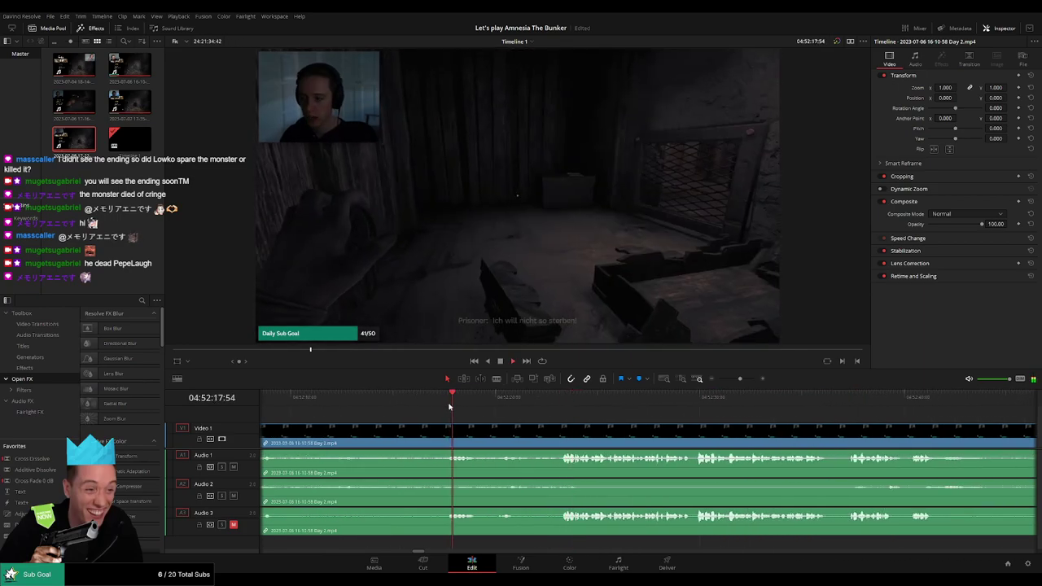
pyautogui.hscroll(-3, 489, 405)
pyautogui.click(562, 402)
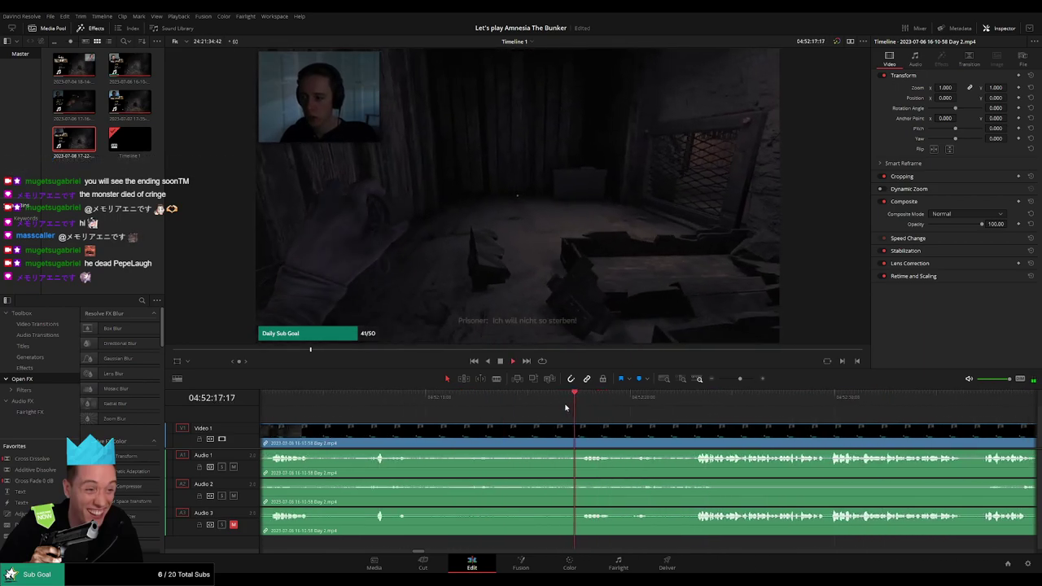
pyautogui.click(550, 404)
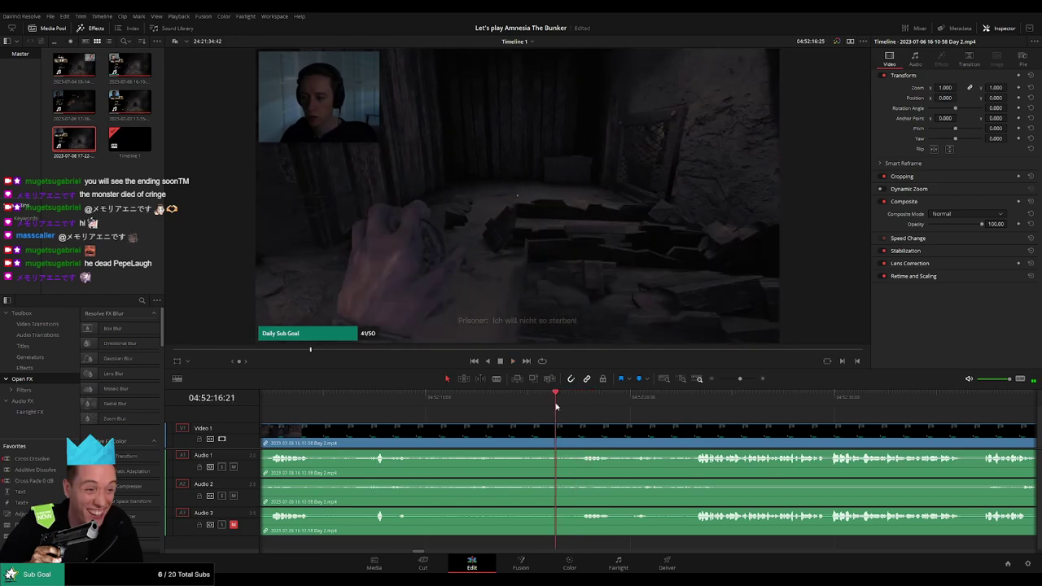
# Blade all tracks at 04:52:16:00, trim the clip edges at the cut, and zoom far out.
pyautogui.press('b')
pyautogui.click(549, 429)
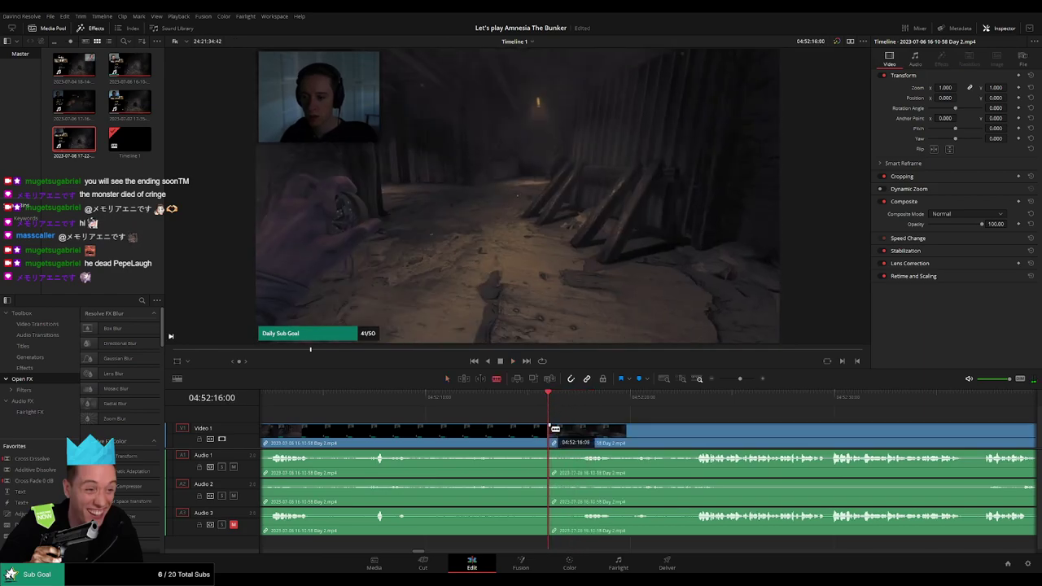
pyautogui.moveTo(578, 426); pyautogui.dragTo(542, 427)
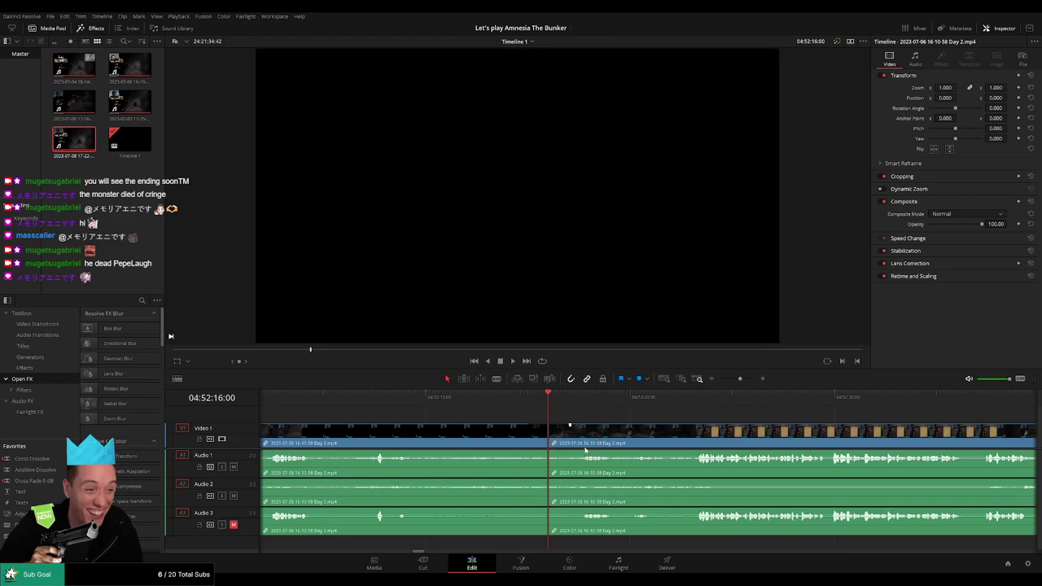
pyautogui.moveTo(600, 428); pyautogui.dragTo(604, 432)
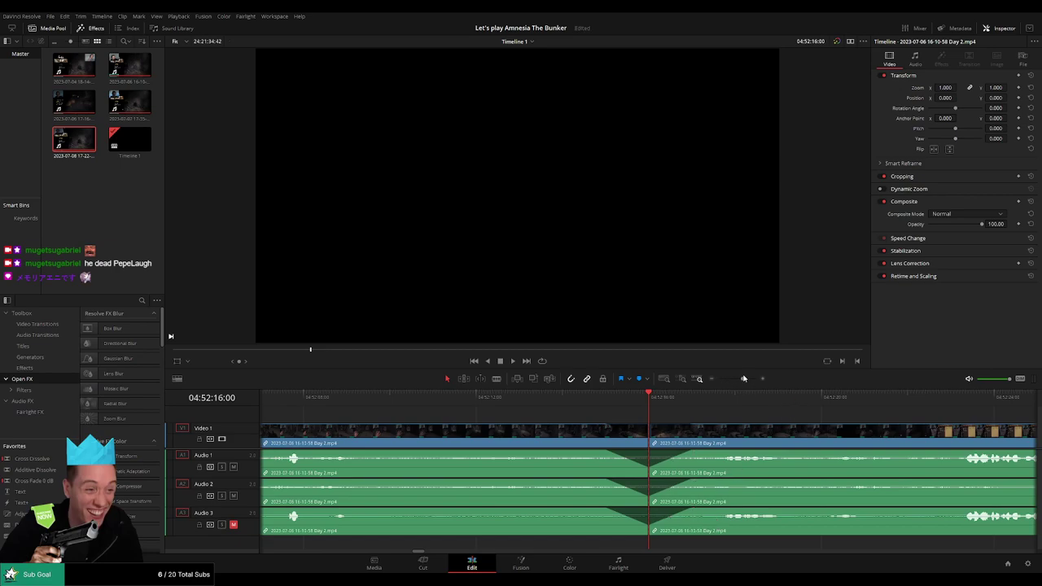
pyautogui.moveTo(743, 378)
pyautogui.mouseDown()
pyautogui.moveTo(709, 412)
pyautogui.moveTo(435, 424)
pyautogui.mouseUp()
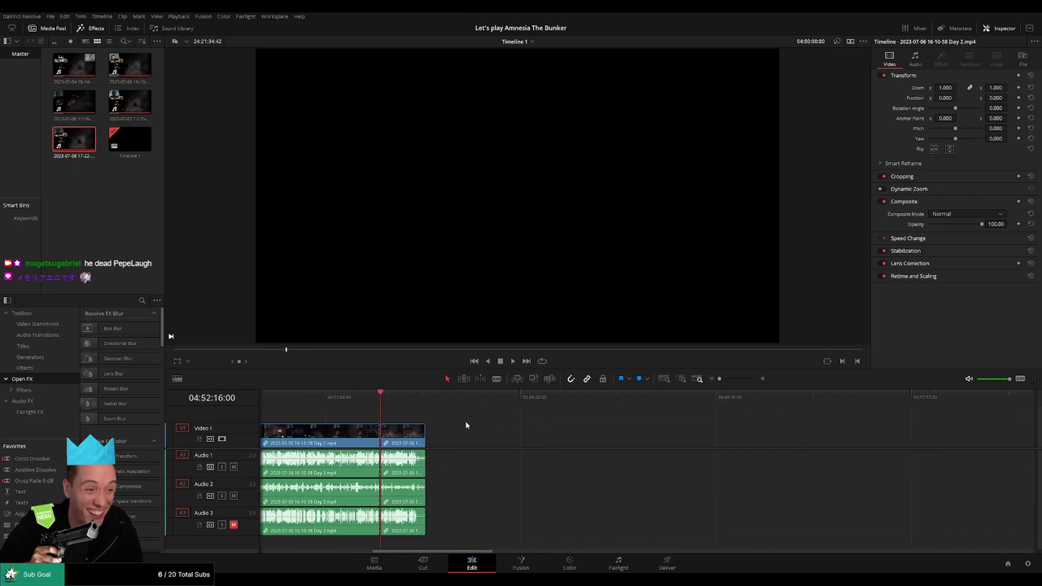
# Select the gap, shift the small clip left, delete the gap so the clips join, and play it back.
pyautogui.click(511, 430)
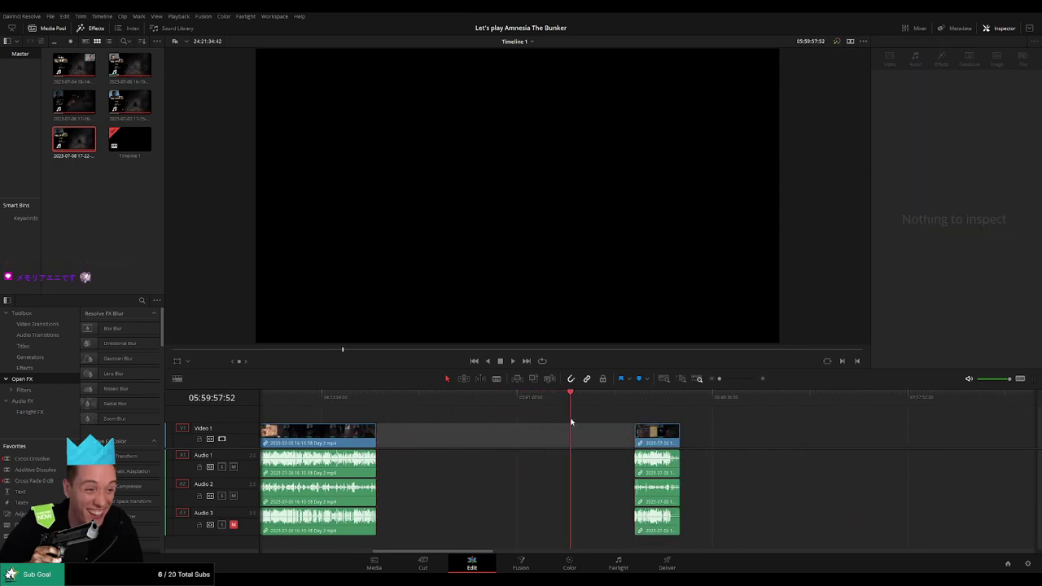
pyautogui.scroll(2, 613, 436)
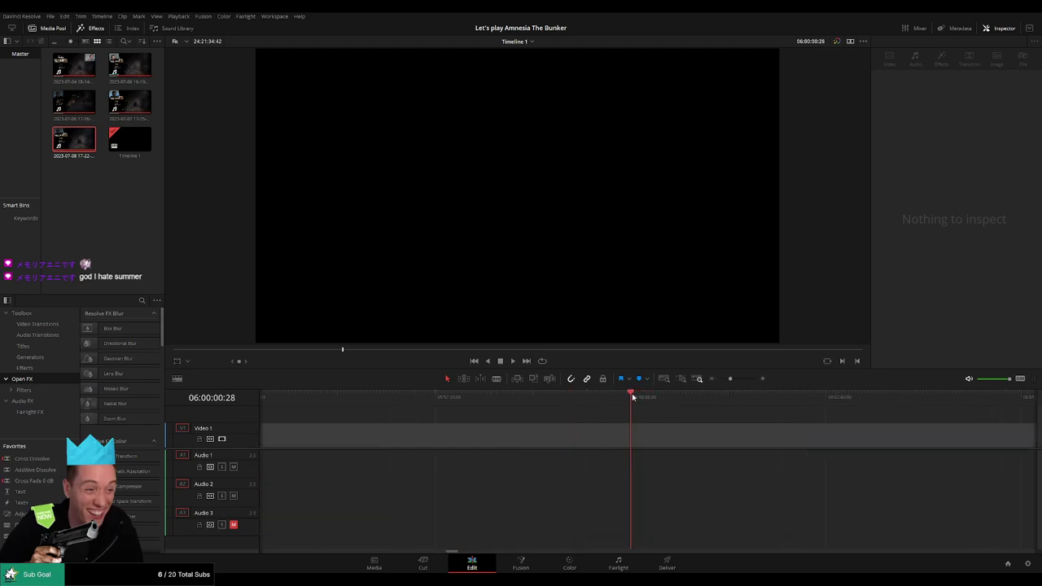
pyautogui.press('Left')
pyautogui.press('Left')
pyautogui.press('Left')
pyautogui.scroll(-3, 687, 417)
pyautogui.moveTo(743, 436); pyautogui.dragTo(682, 440)
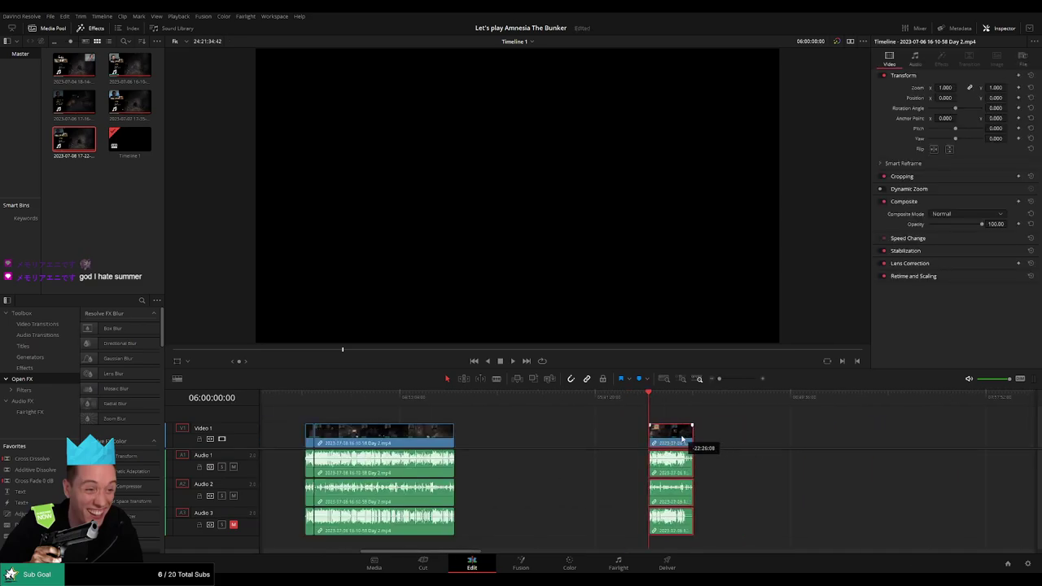
pyautogui.hscroll(4, 612, 429)
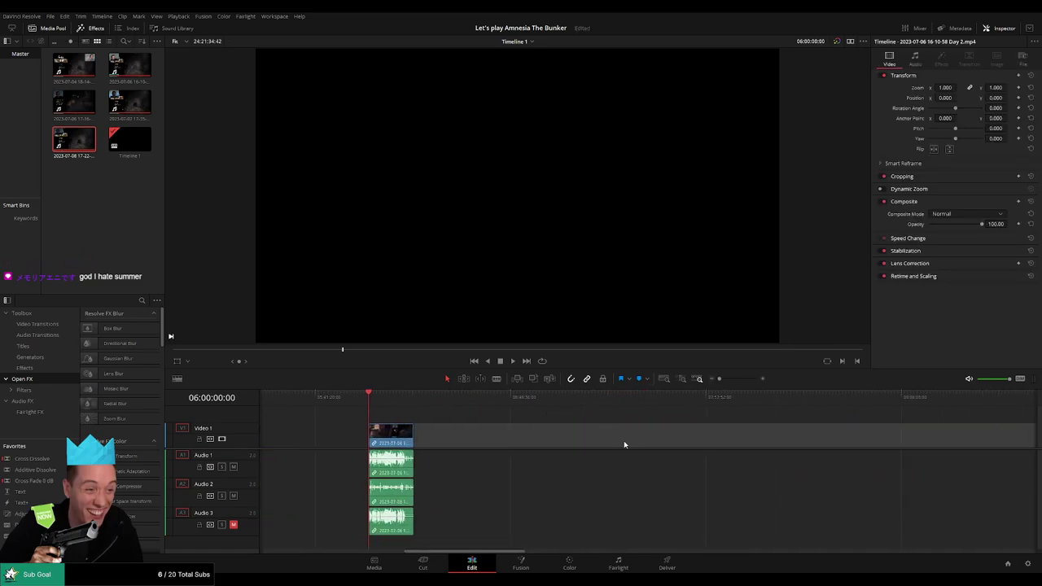
pyautogui.press('Delete')
pyautogui.press('space')
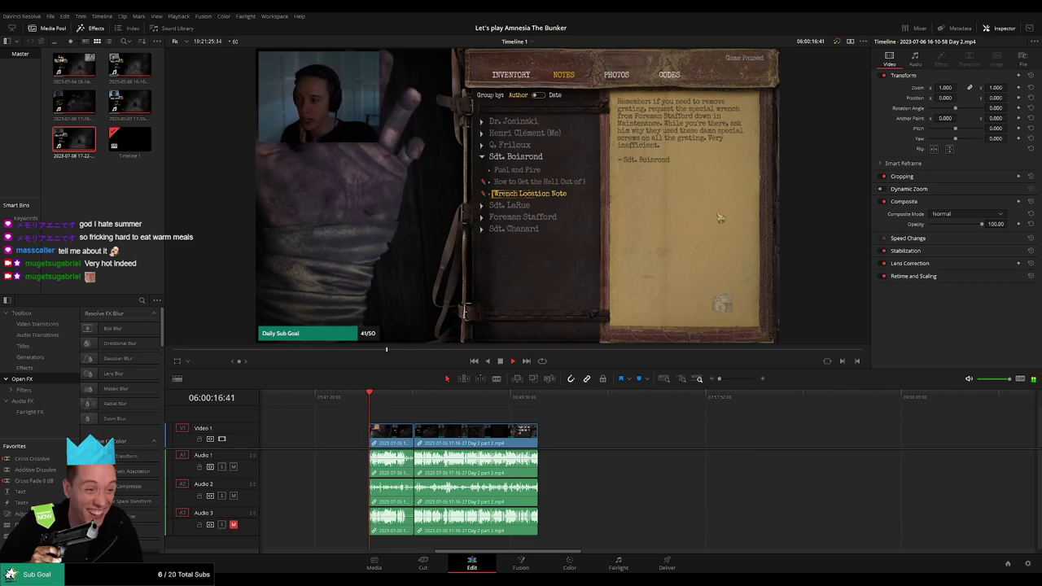
# Scrub the Day 2 footage past the inventory screen into the pause menu section.
pyautogui.click(377, 399)
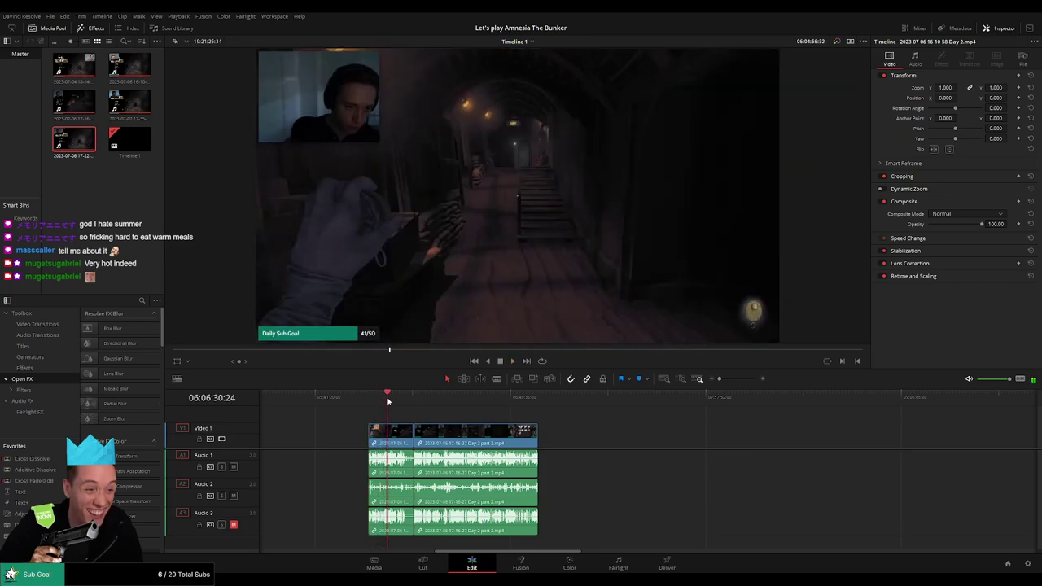
pyautogui.moveTo(378, 399); pyautogui.dragTo(396, 399)
pyautogui.scroll(3, 421, 408)
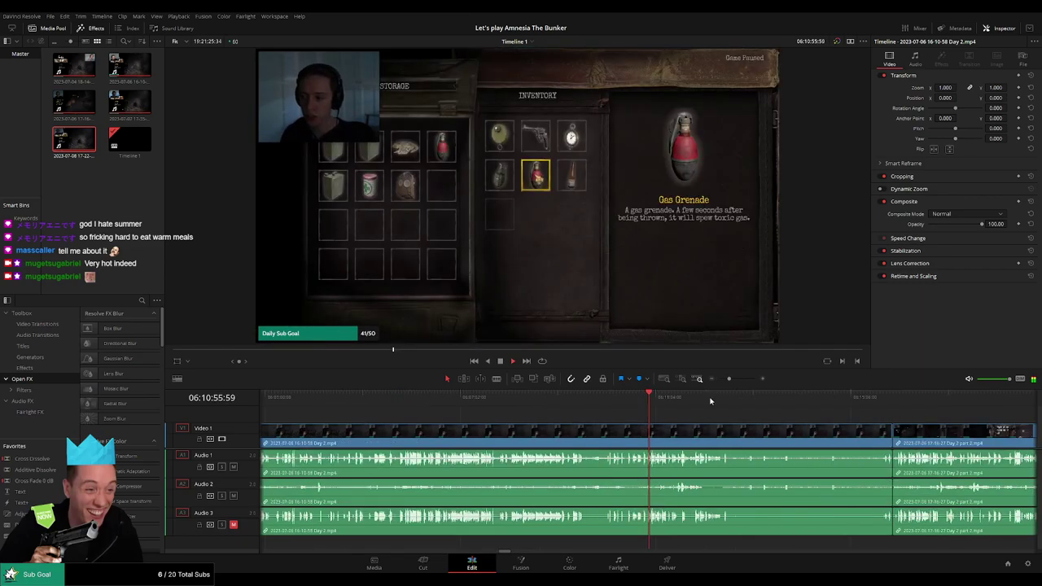
pyautogui.click(737, 399)
pyautogui.hscroll(3, 518, 407)
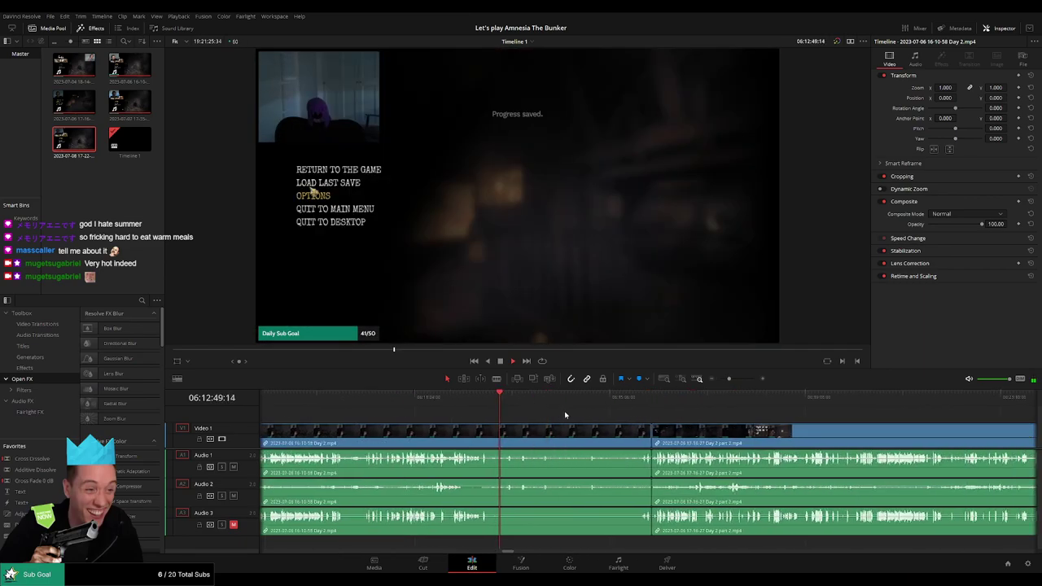
pyautogui.moveTo(543, 401); pyautogui.dragTo(643, 404)
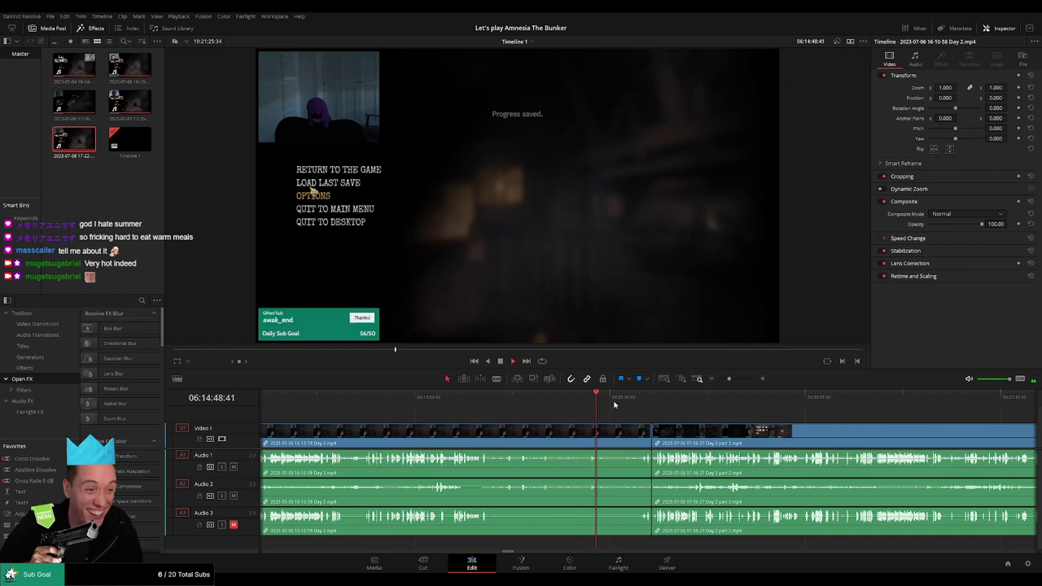
# Bring the playhead back to about 06:12:04, where the pause menu begins.
pyautogui.click(479, 397)
pyautogui.scroll(3, 479, 398)
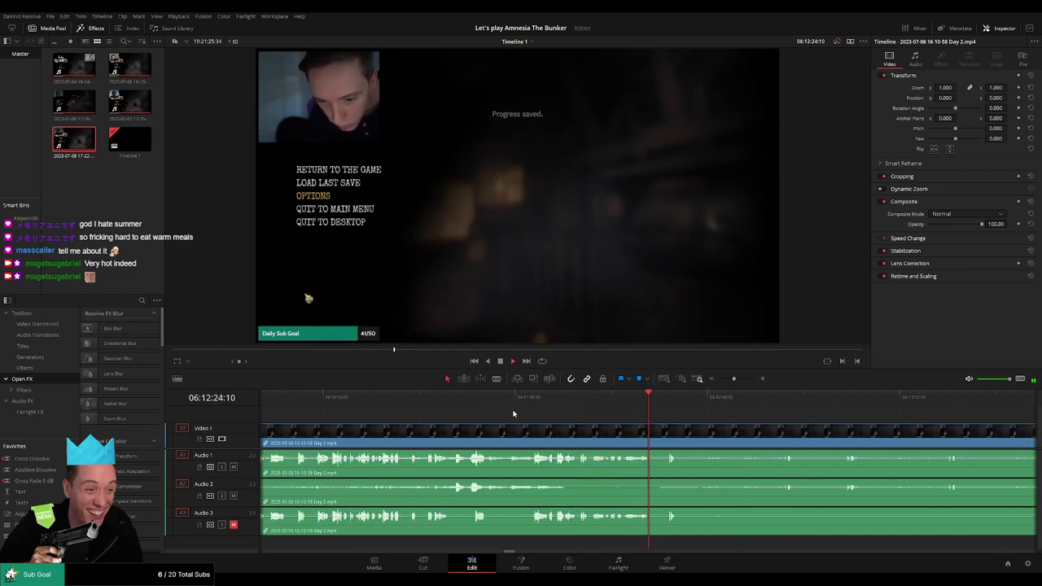
pyautogui.click(674, 399)
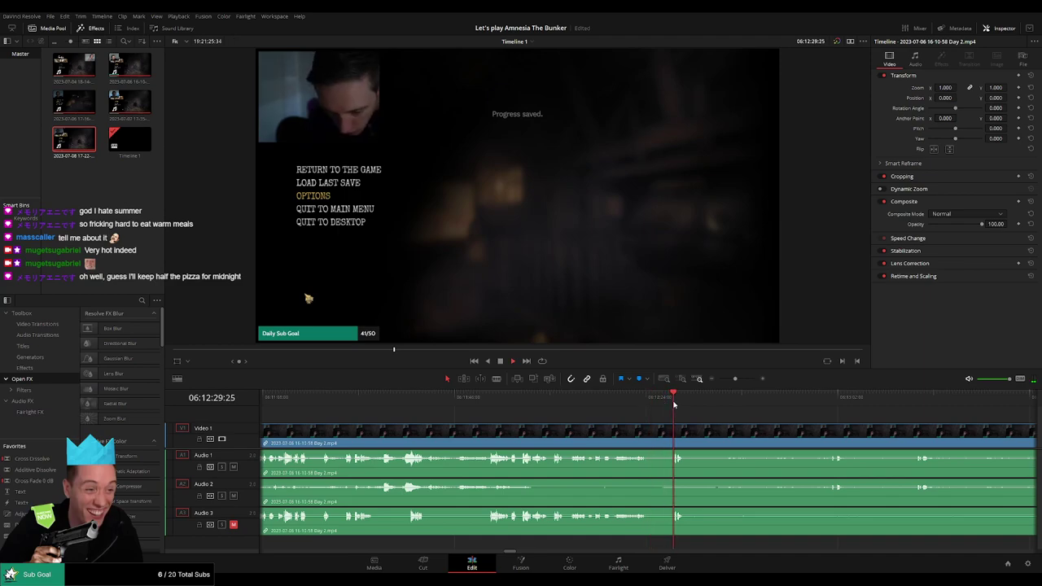
pyautogui.click(534, 403)
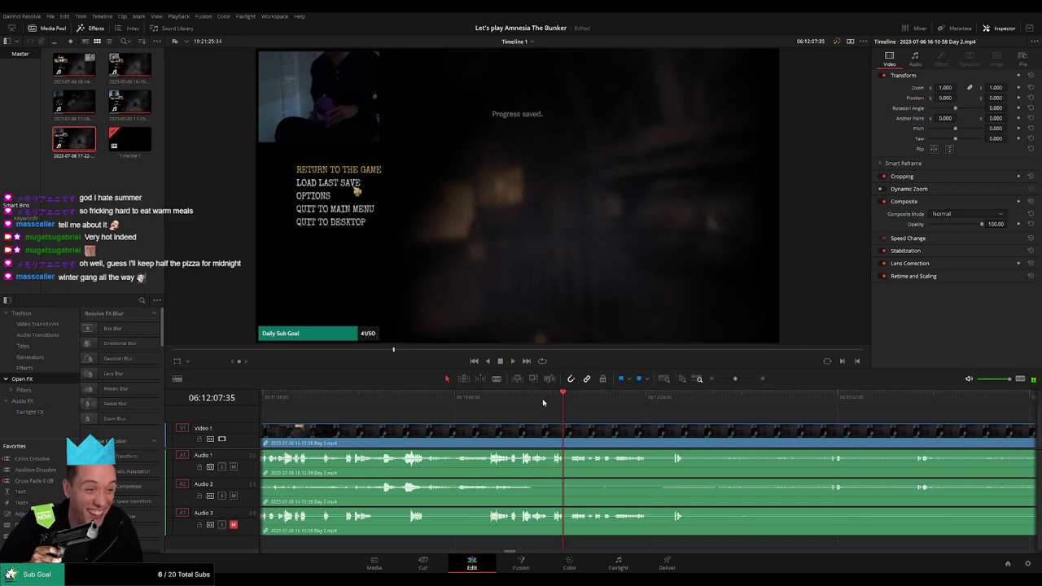
pyautogui.click(543, 402)
# Split all tracks at 06:12:04:51 and ripple-delete the pause-menu piece after the cut.
pyautogui.press('space')
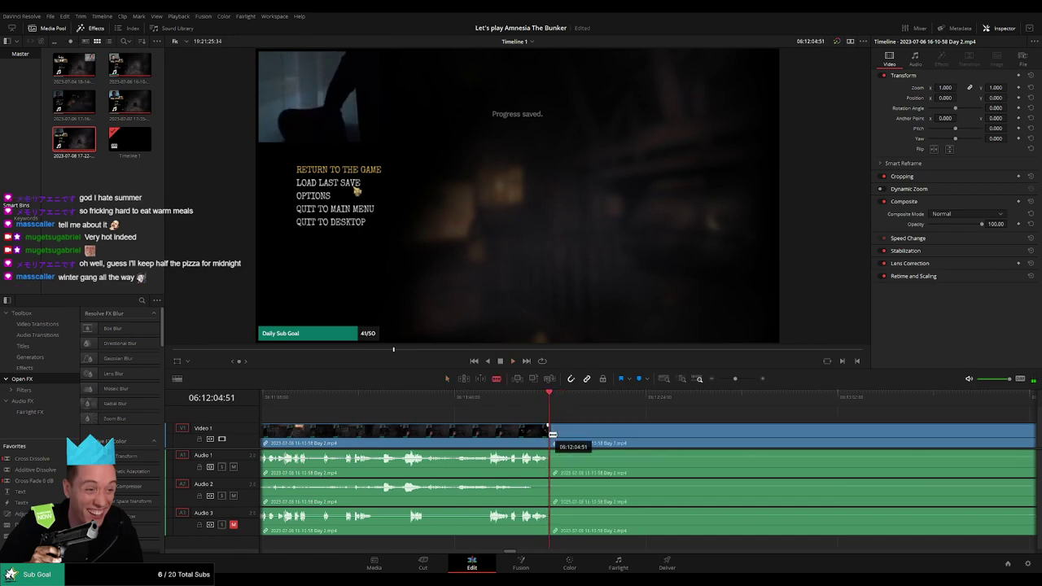
pyautogui.hotkey('ctrl', 'b')
pyautogui.click(728, 381)
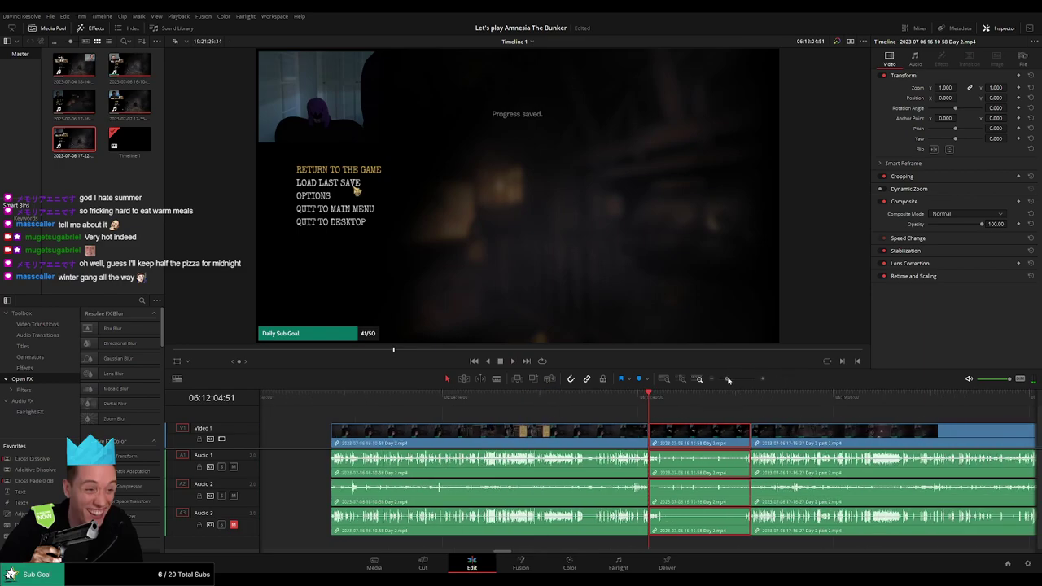
pyautogui.press('Delete')
# Add a default transition across the new join on all tracks and preview it.
pyautogui.click(740, 380)
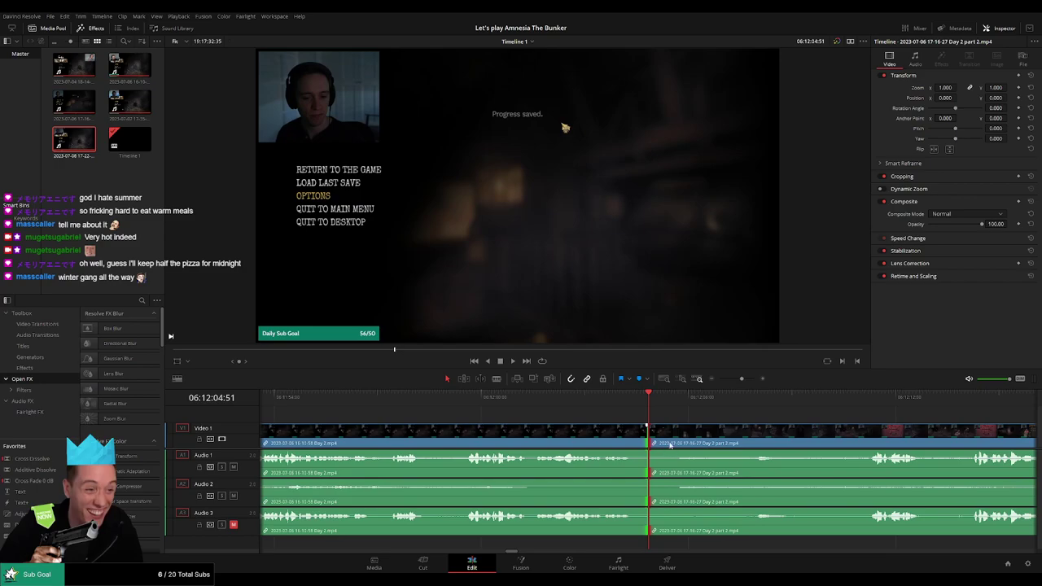
pyautogui.hotkey('ctrl', 't')
pyautogui.press('space')
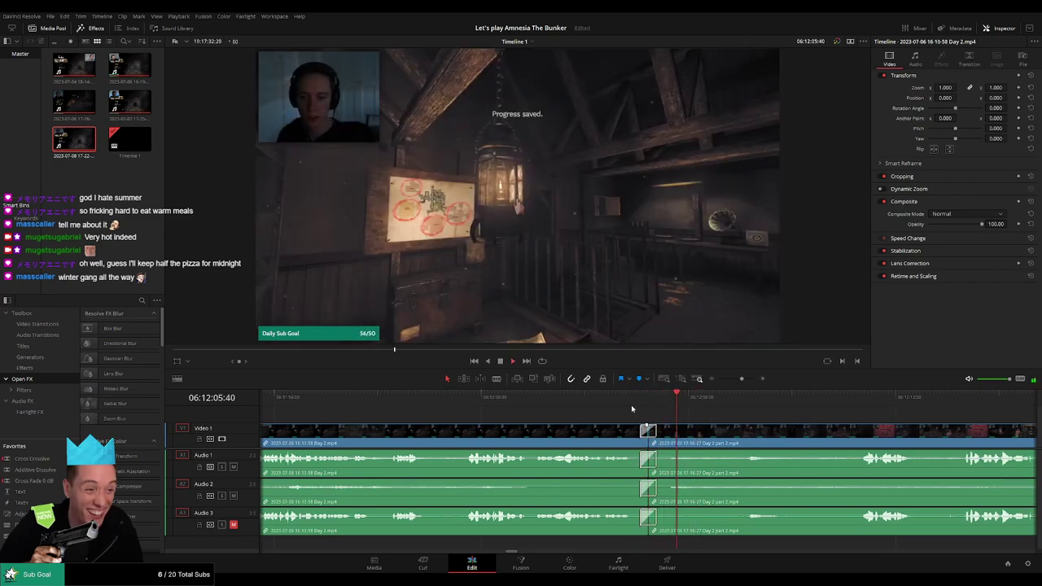
pyautogui.moveTo(716, 404); pyautogui.dragTo(861, 409)
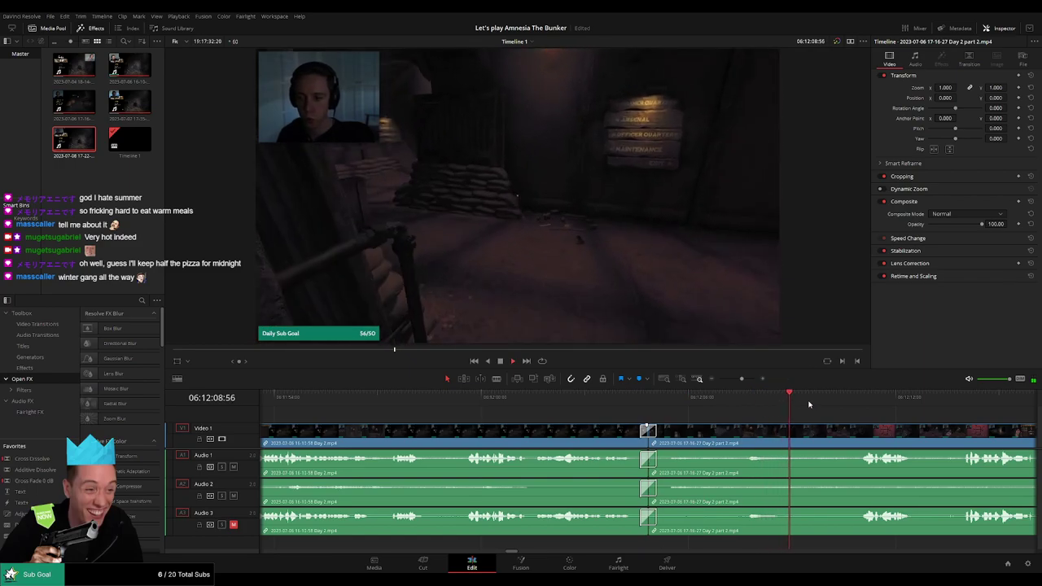
pyautogui.moveTo(742, 378); pyautogui.dragTo(725, 381)
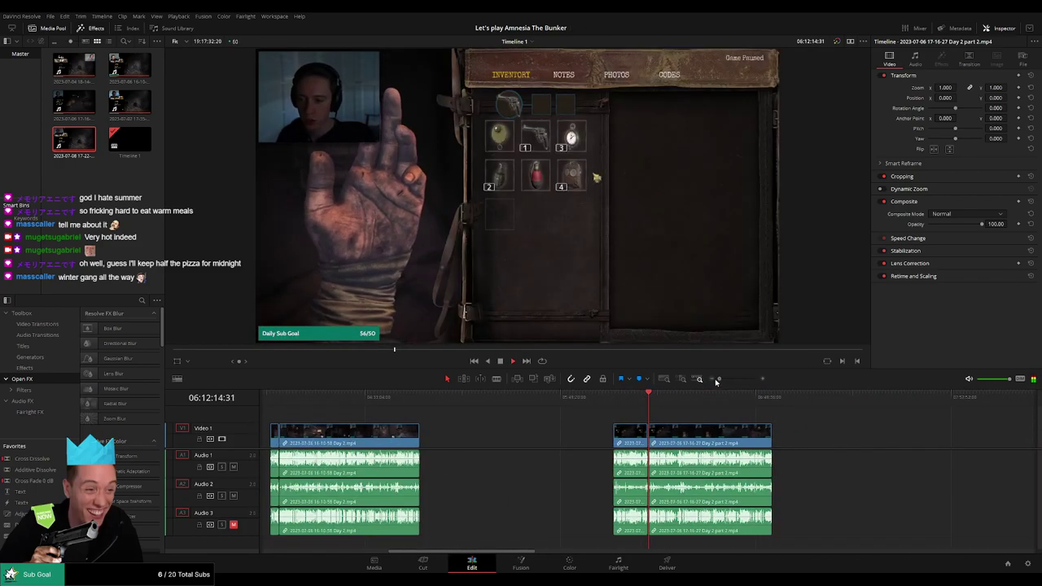
pyautogui.moveTo(717, 380); pyautogui.dragTo(721, 383)
pyautogui.hscroll(3, 560, 417)
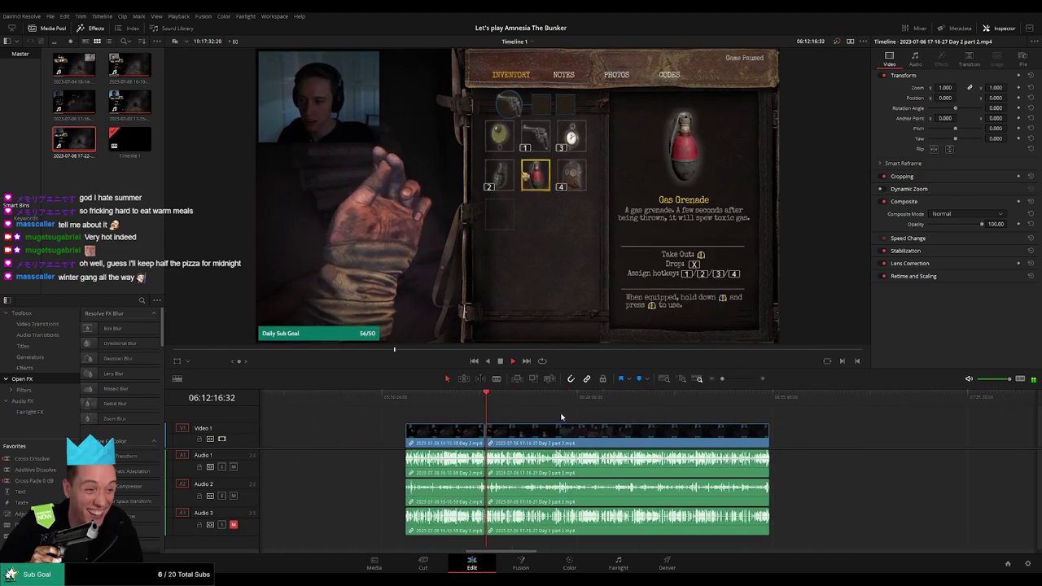
pyautogui.moveTo(485, 399)
pyautogui.mouseDown()
pyautogui.moveTo(692, 427)
pyautogui.moveTo(714, 401)
pyautogui.moveTo(748, 404)
pyautogui.mouseUp()
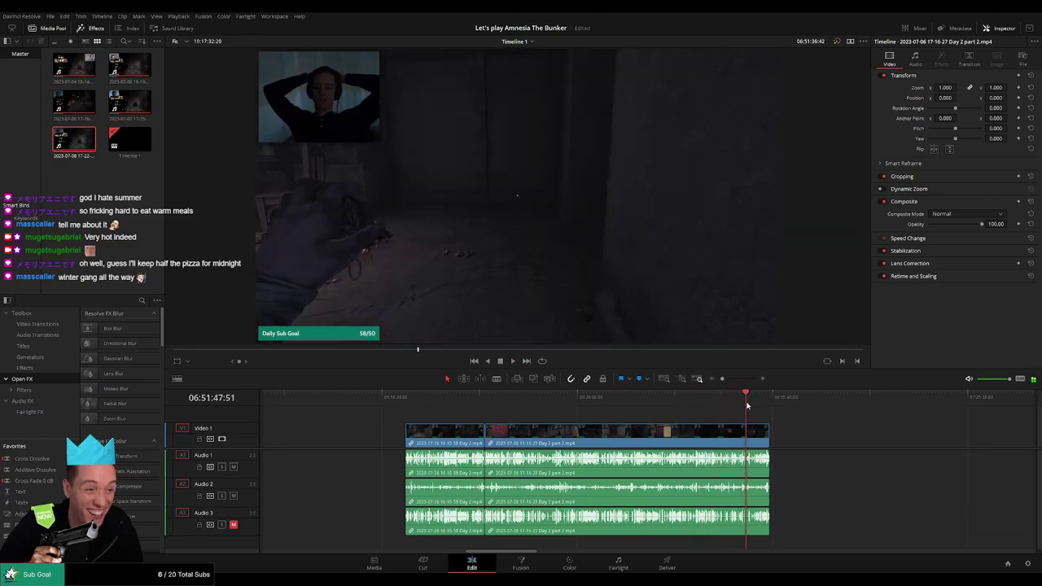
pyautogui.press('space')
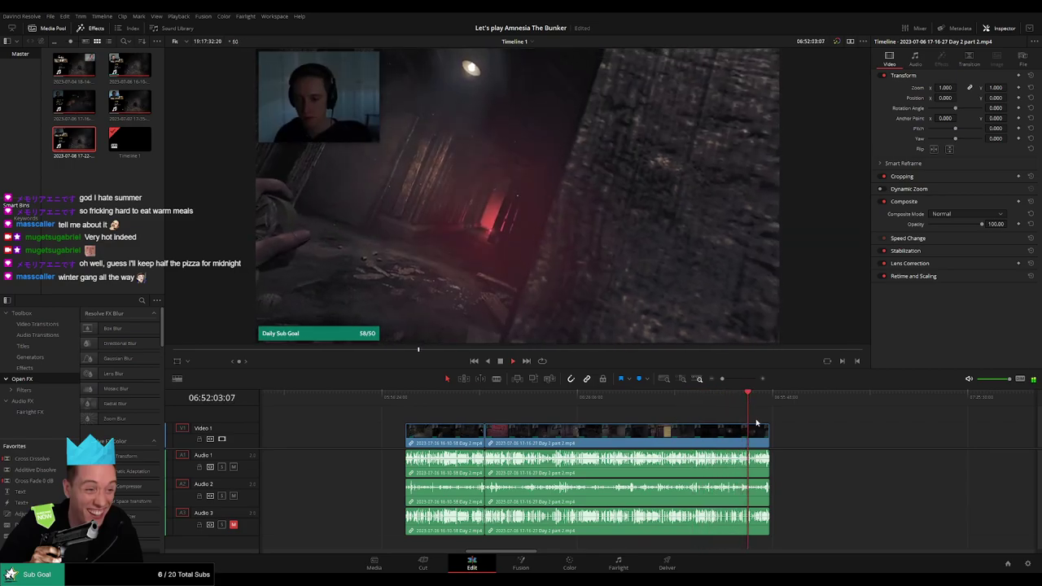
pyautogui.scroll(2, 756, 422)
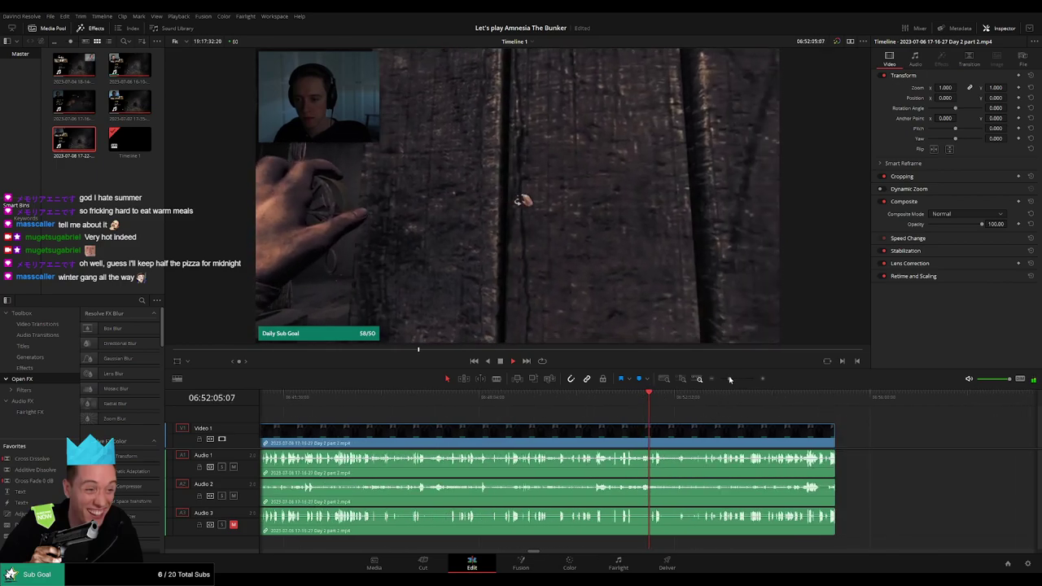
pyautogui.scroll(-1, 779, 399)
pyautogui.click(785, 398)
pyautogui.click(648, 397)
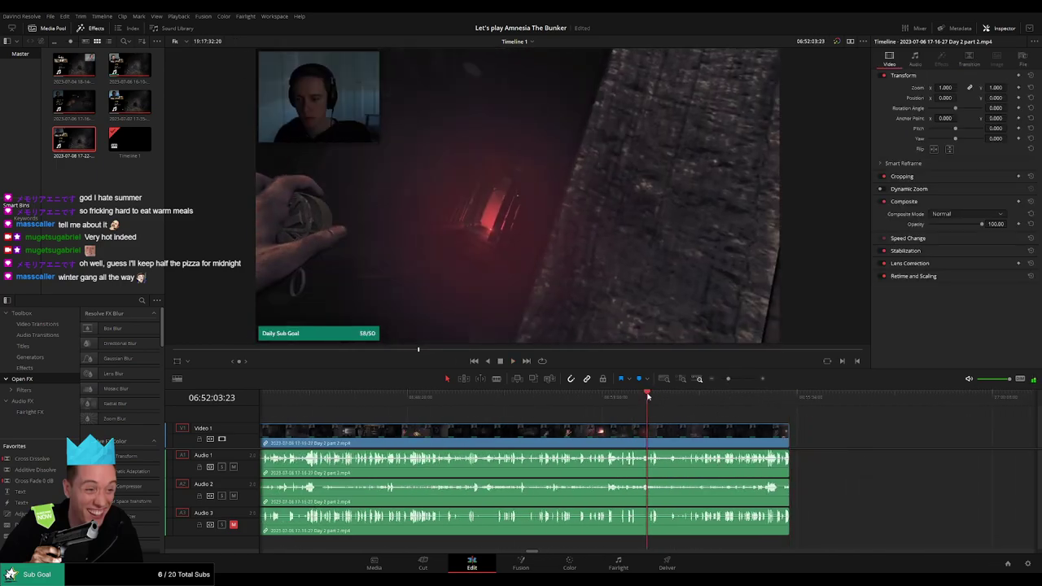
pyautogui.scroll(1, 648, 396)
pyautogui.click(626, 397)
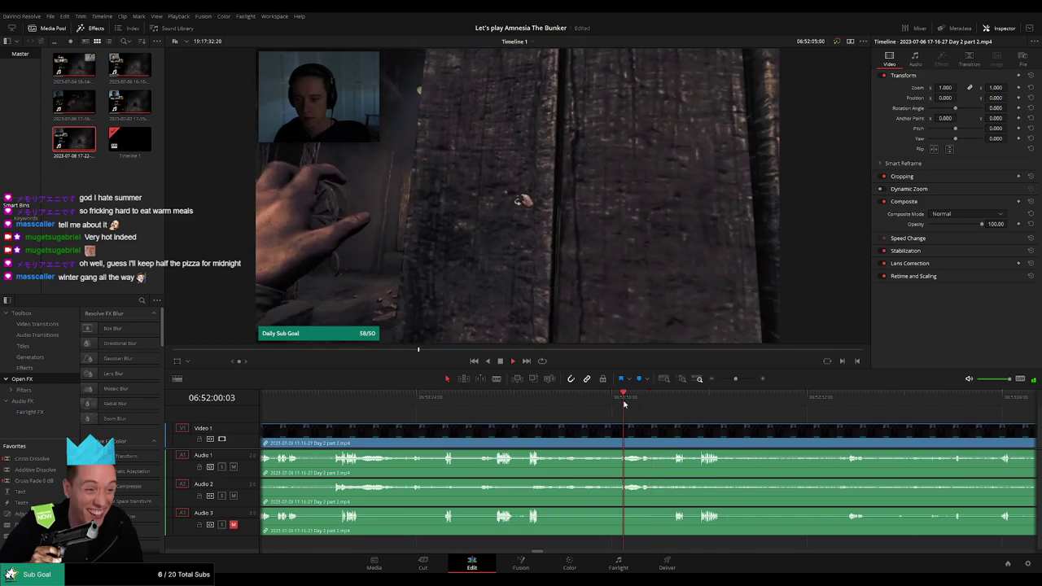
pyautogui.click(560, 397)
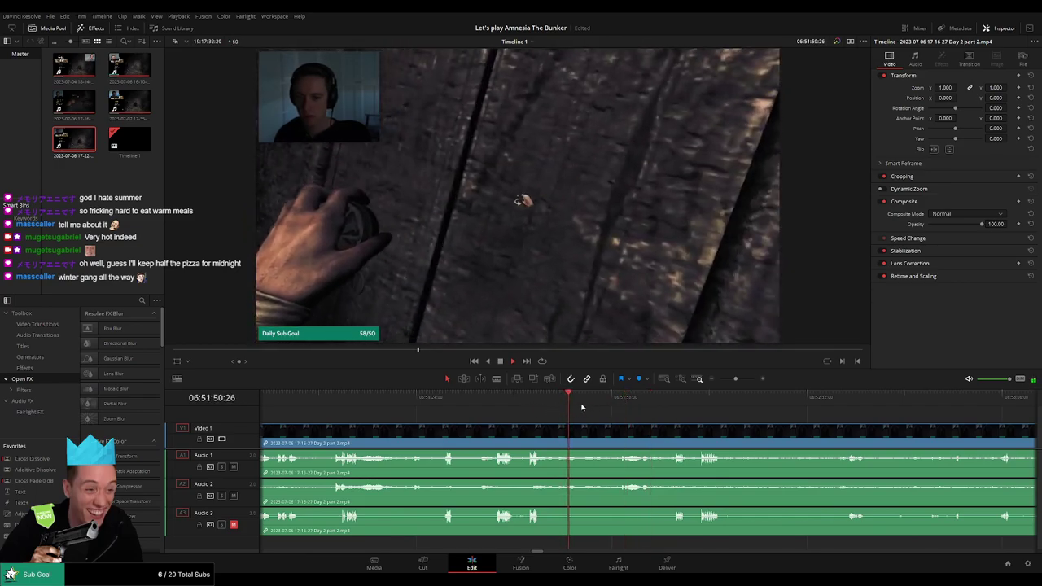
pyautogui.click(529, 399)
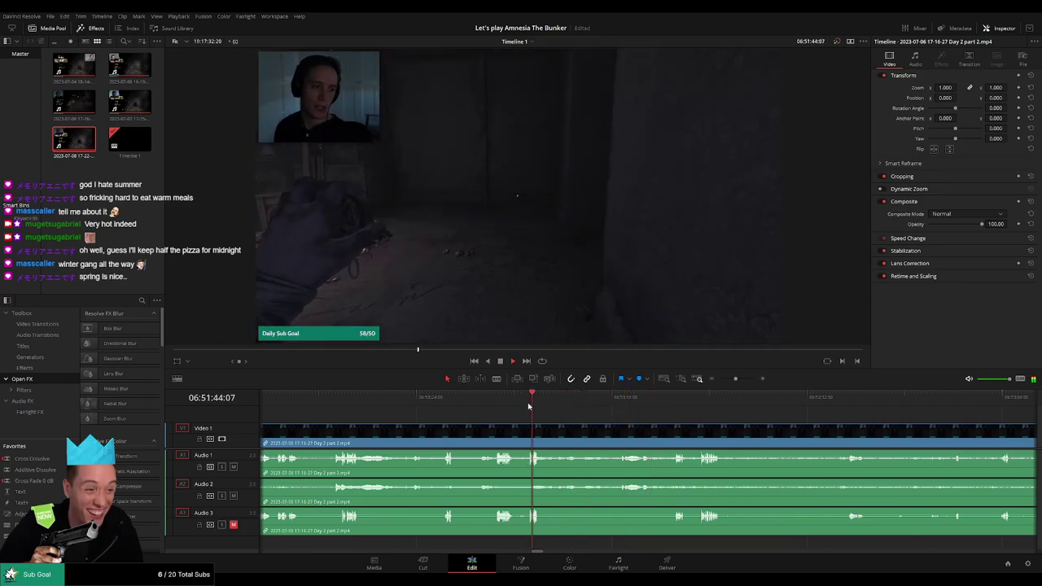
pyautogui.click(498, 407)
pyautogui.click(570, 407)
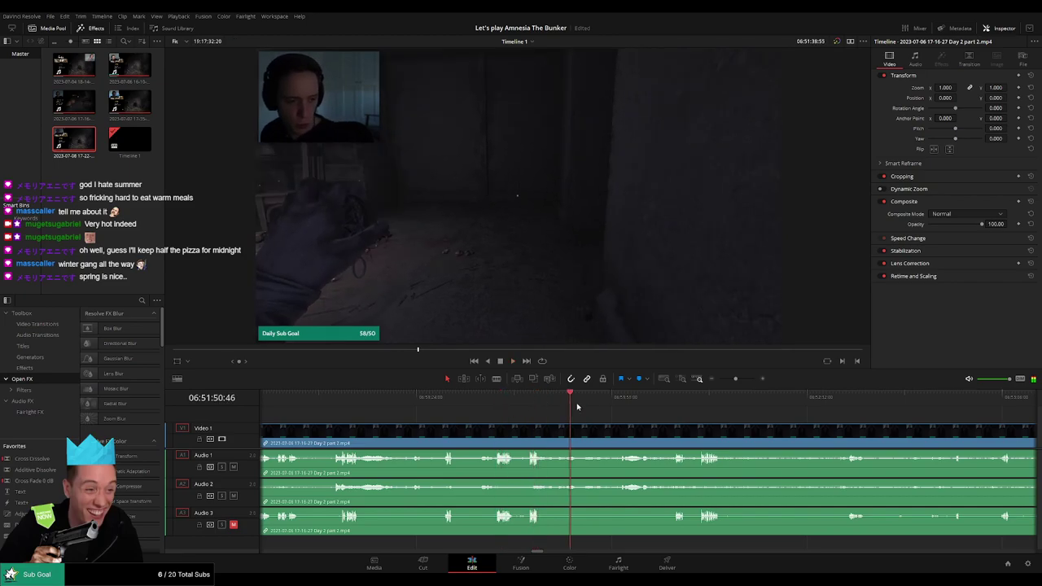
pyautogui.click(616, 411)
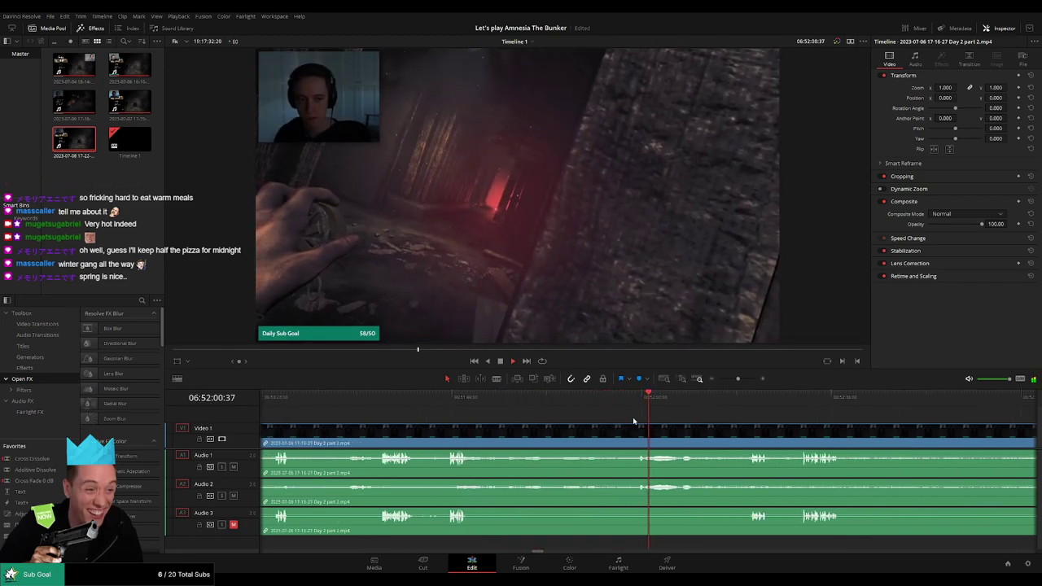
pyautogui.click(704, 399)
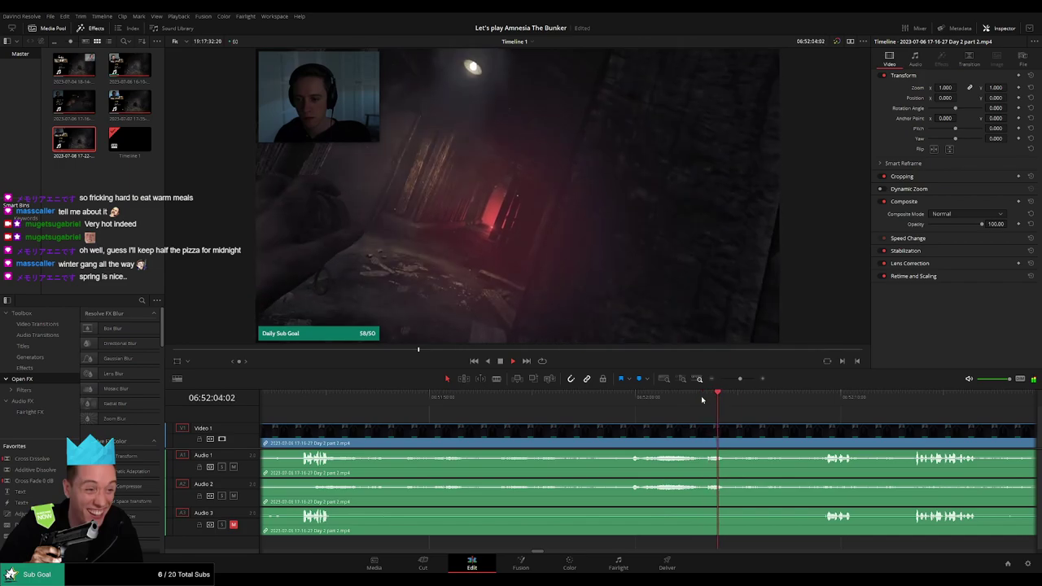
pyautogui.click(803, 409)
pyautogui.hscroll(3, 803, 409)
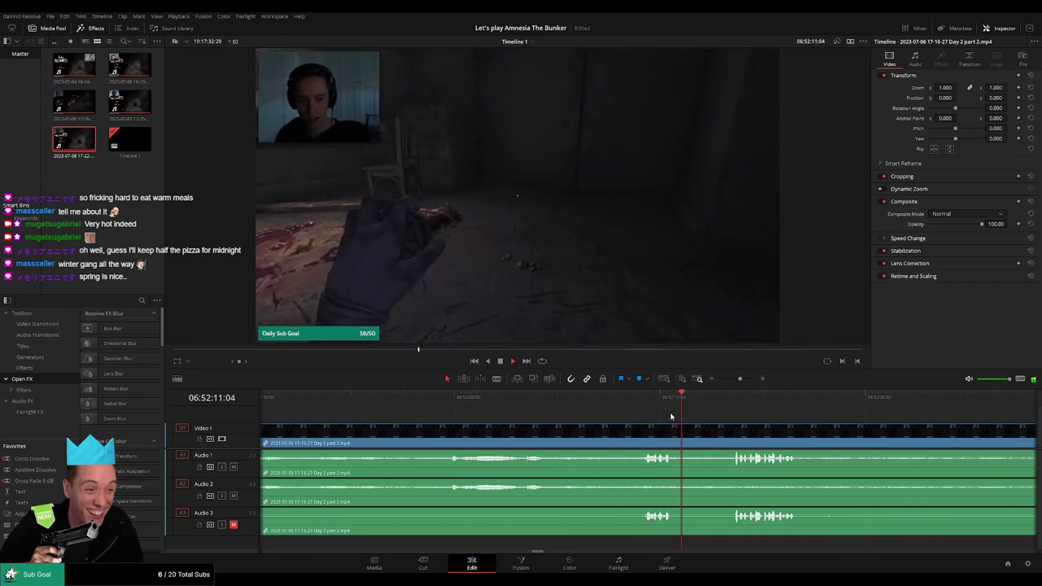
pyautogui.click(727, 403)
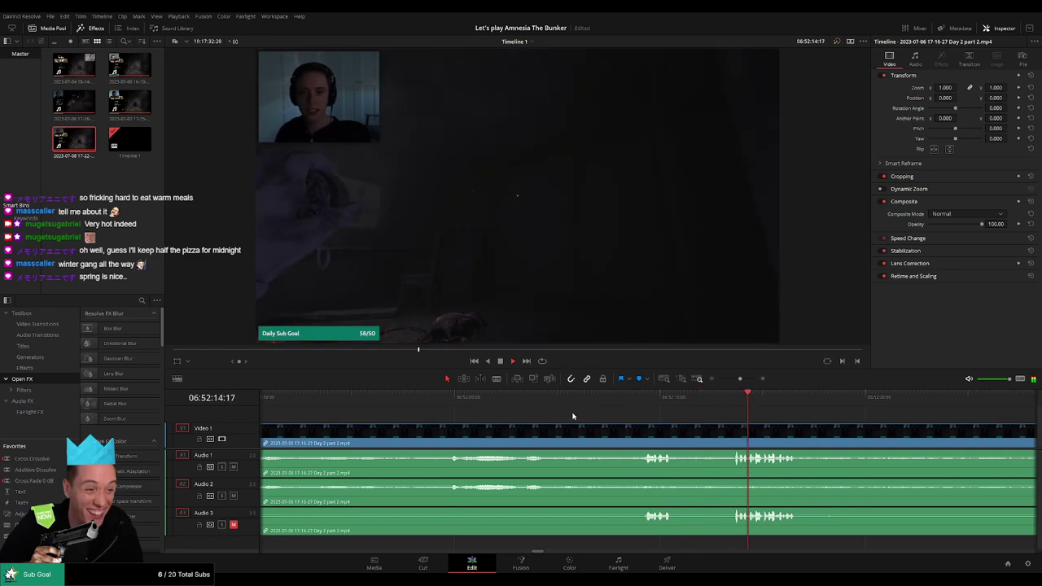
pyautogui.click(449, 404)
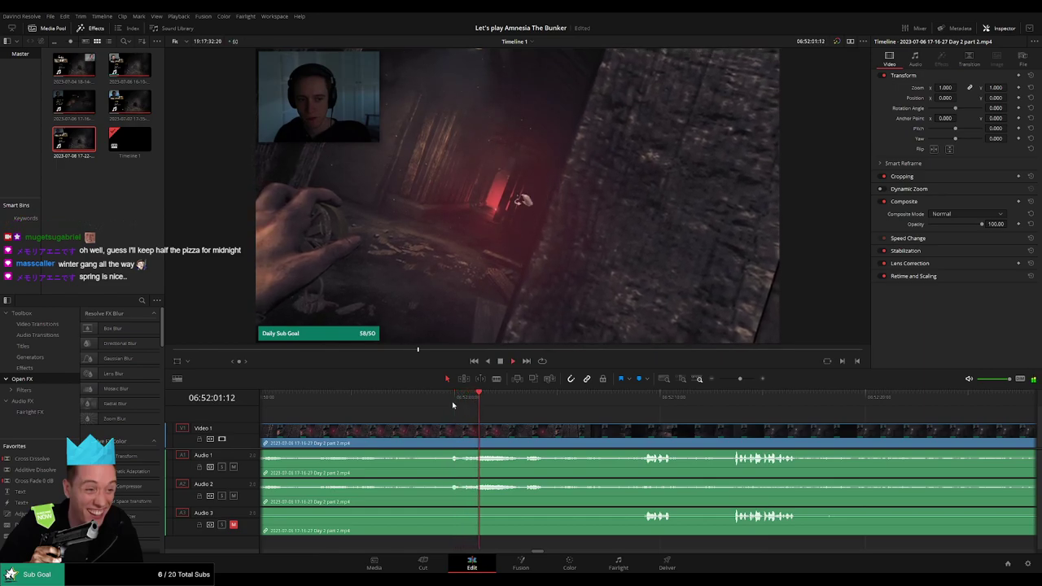
pyautogui.click(451, 401)
pyautogui.scroll(-2, 532, 419)
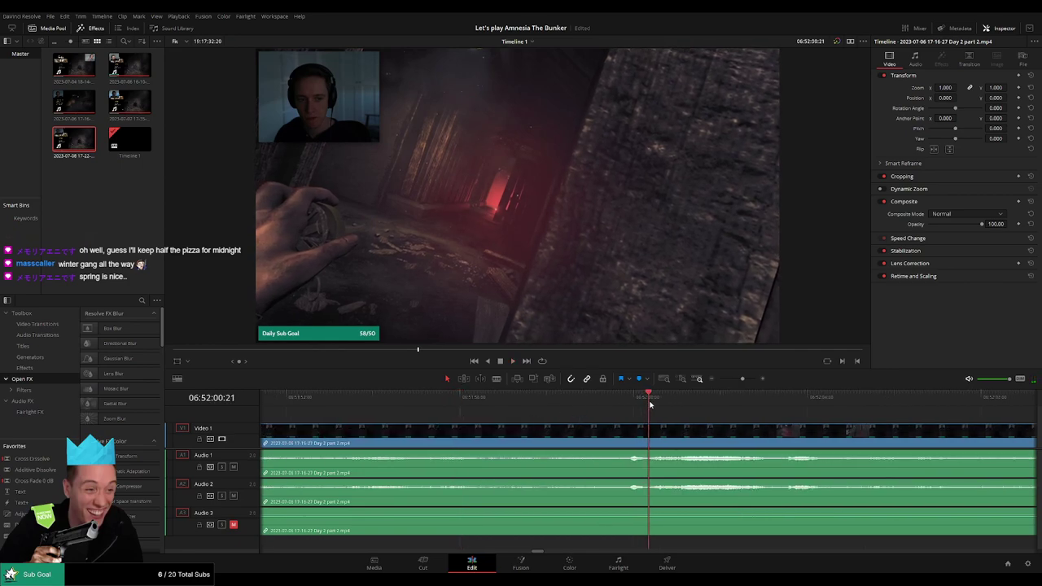
pyautogui.moveTo(650, 404); pyautogui.dragTo(615, 397)
pyautogui.scroll(1, 655, 404)
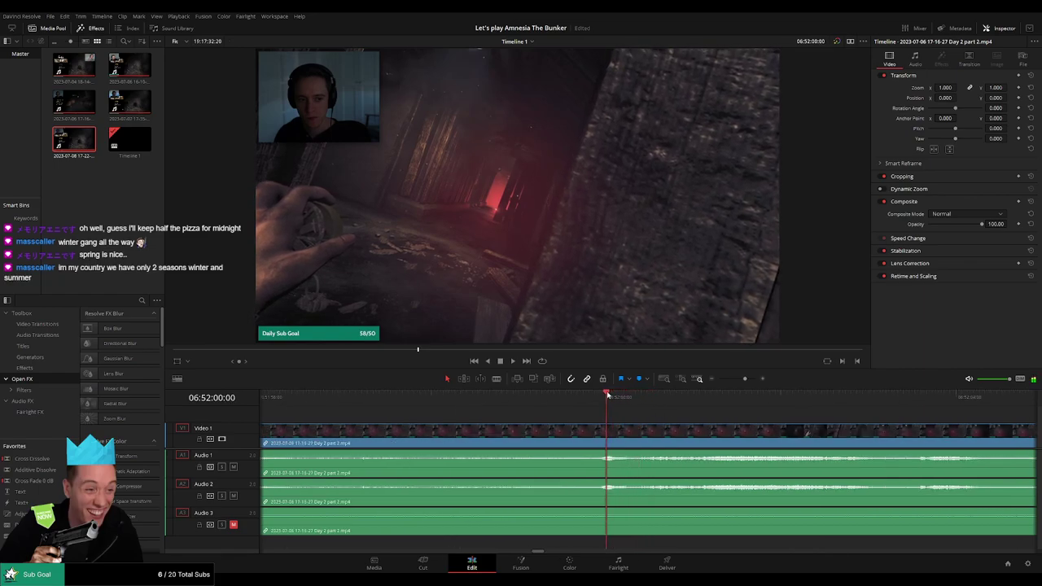
# Cut every track at 06:52:00:00 and fade the audio out before the cut.
pyautogui.click(611, 429)
pyautogui.press('a')
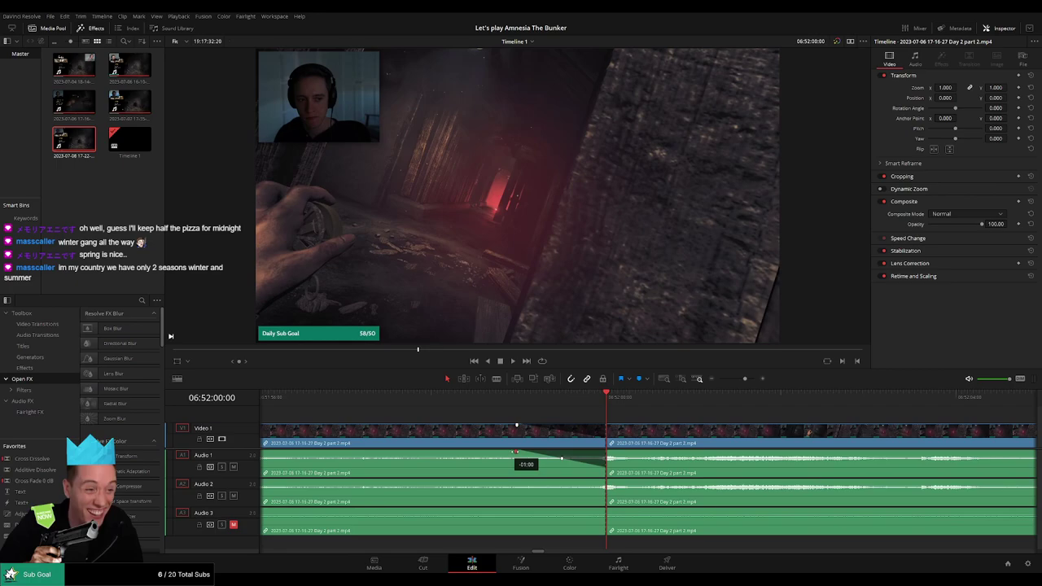
pyautogui.moveTo(512, 478); pyautogui.dragTo(514, 477)
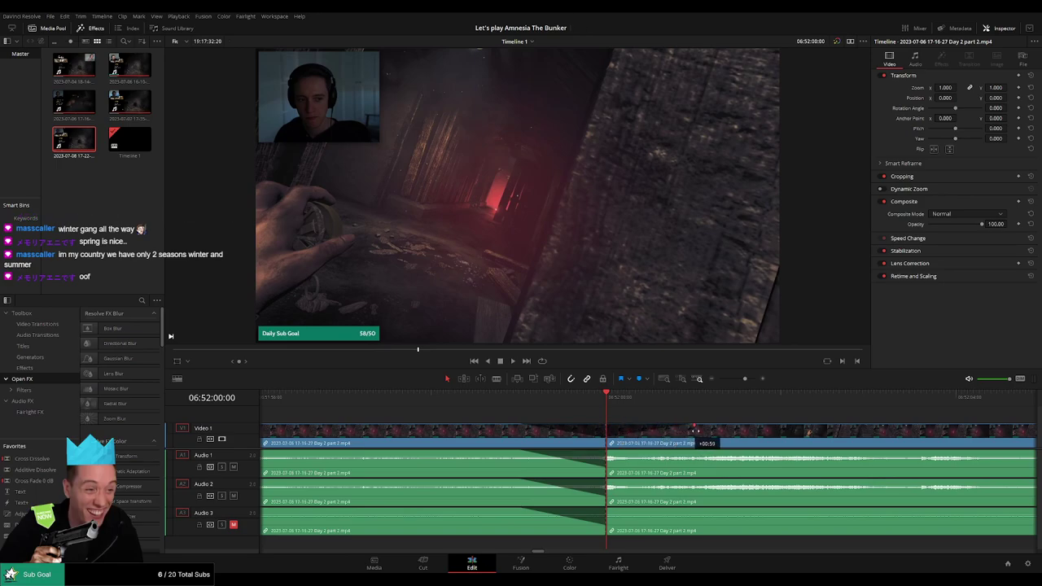
# Fade Video 1, Audio 2 and Audio 3 back in after the 06:52:00:00 cut and play it back.
pyautogui.moveTo(695, 430); pyautogui.dragTo(695, 427)
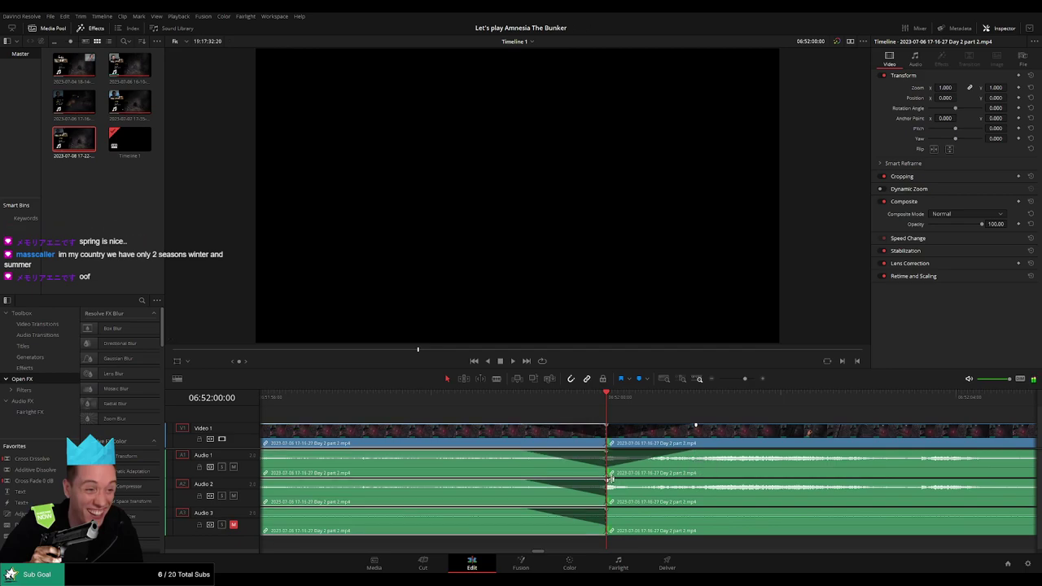
pyautogui.moveTo(609, 480); pyautogui.dragTo(672, 486)
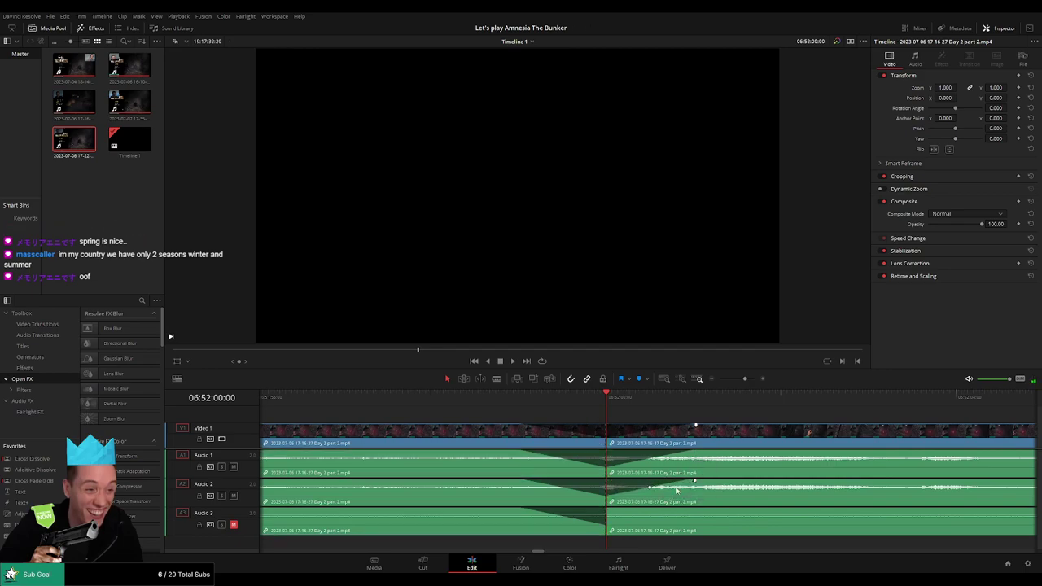
pyautogui.moveTo(614, 515); pyautogui.dragTo(616, 516)
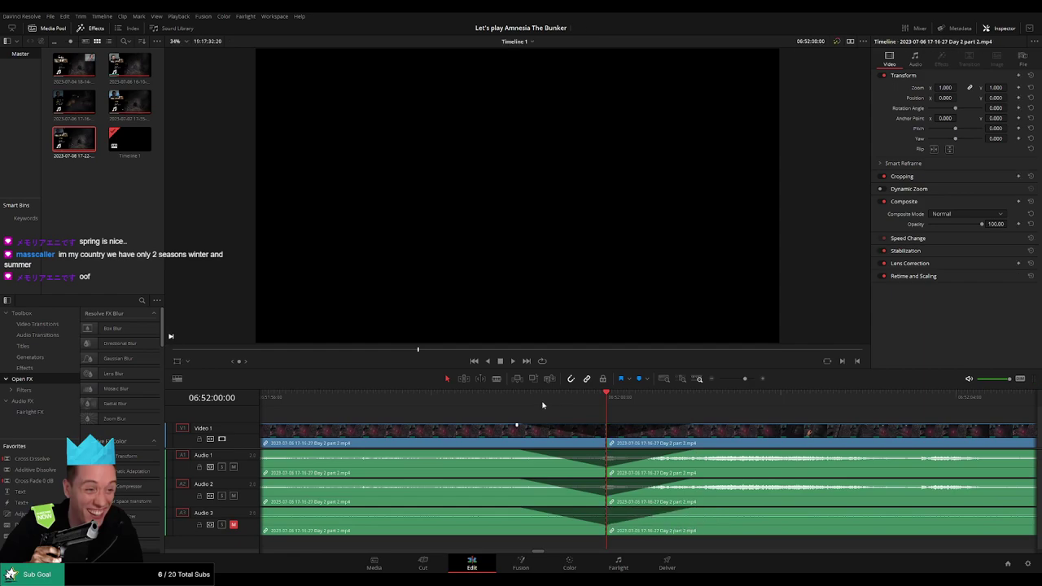
pyautogui.press('space')
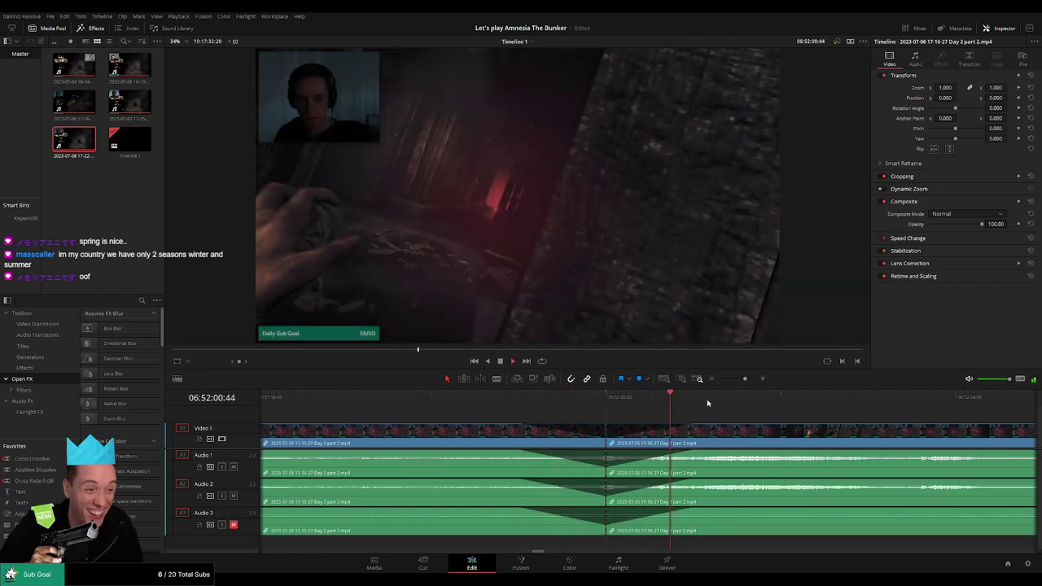
pyautogui.moveTo(744, 379); pyautogui.dragTo(719, 378)
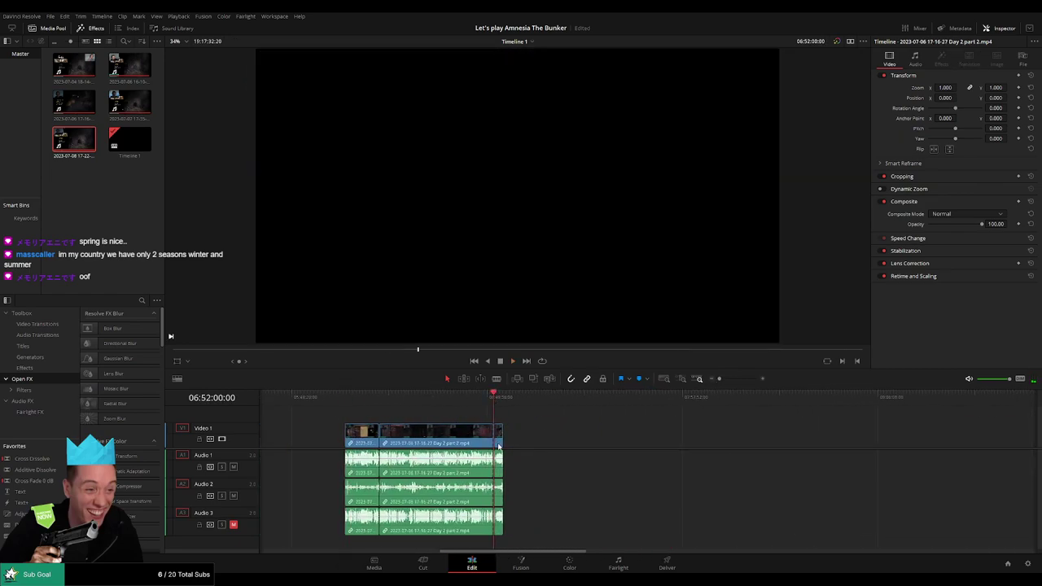
# Reposition the short leftover Day 2 part 2 clip to start at 08:00:00:00, then play it back.
pyautogui.moveTo(498, 446); pyautogui.dragTo(784, 444)
pyautogui.click(563, 428)
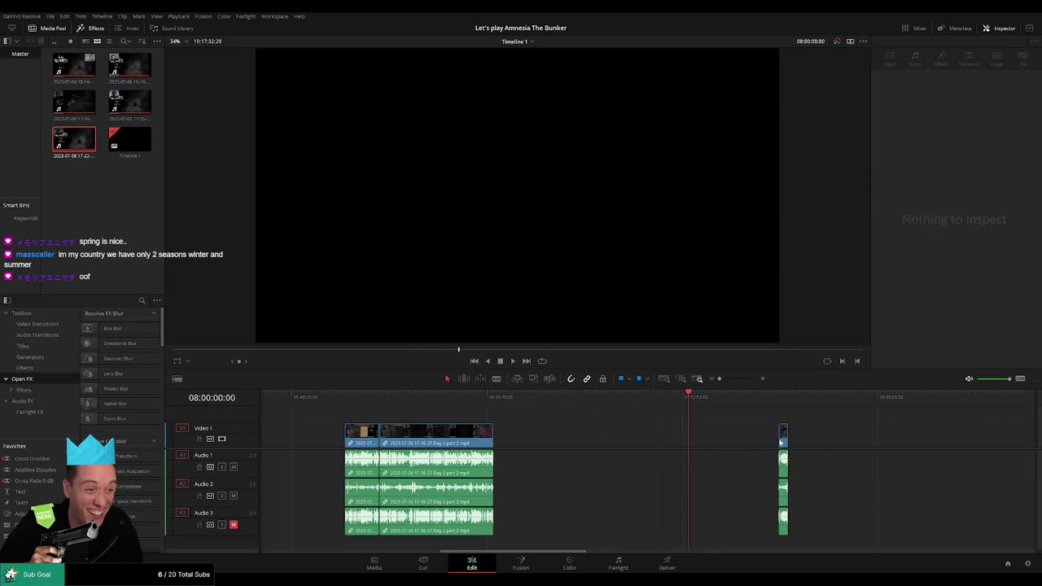
pyautogui.moveTo(783, 442); pyautogui.dragTo(696, 444)
pyautogui.click(745, 436)
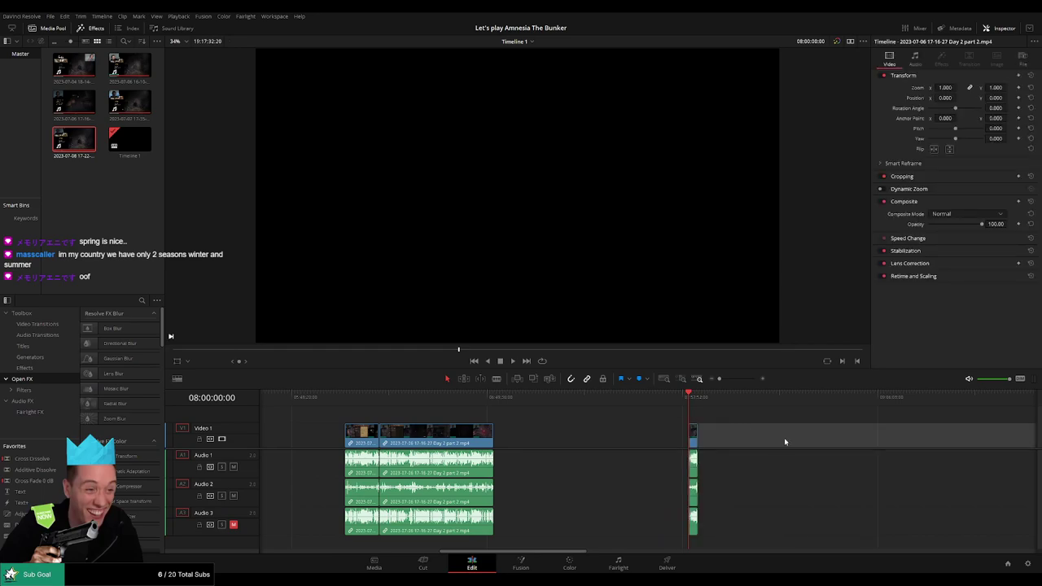
pyautogui.press('space')
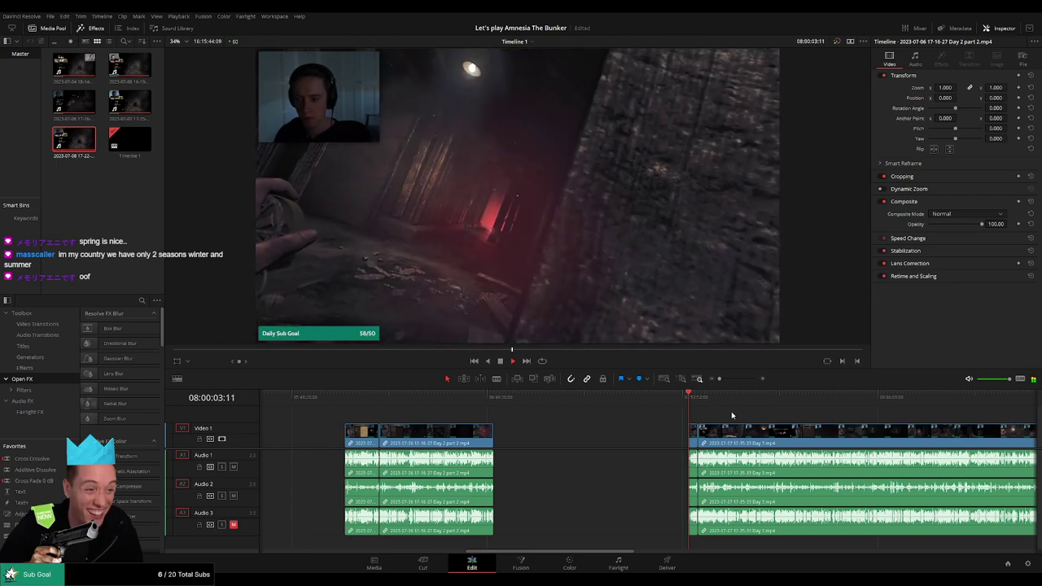
# Scrub through Day 2 part 2 toward its end around 08:02:54–08:03:08.
pyautogui.scroll(2, 734, 399)
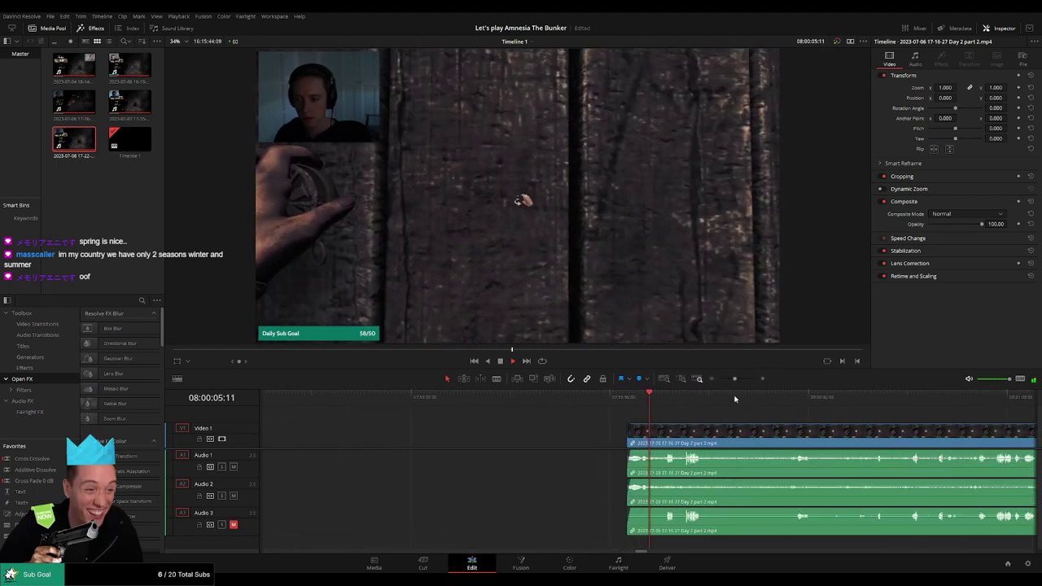
pyautogui.scroll(-1, 714, 421)
pyautogui.click(679, 397)
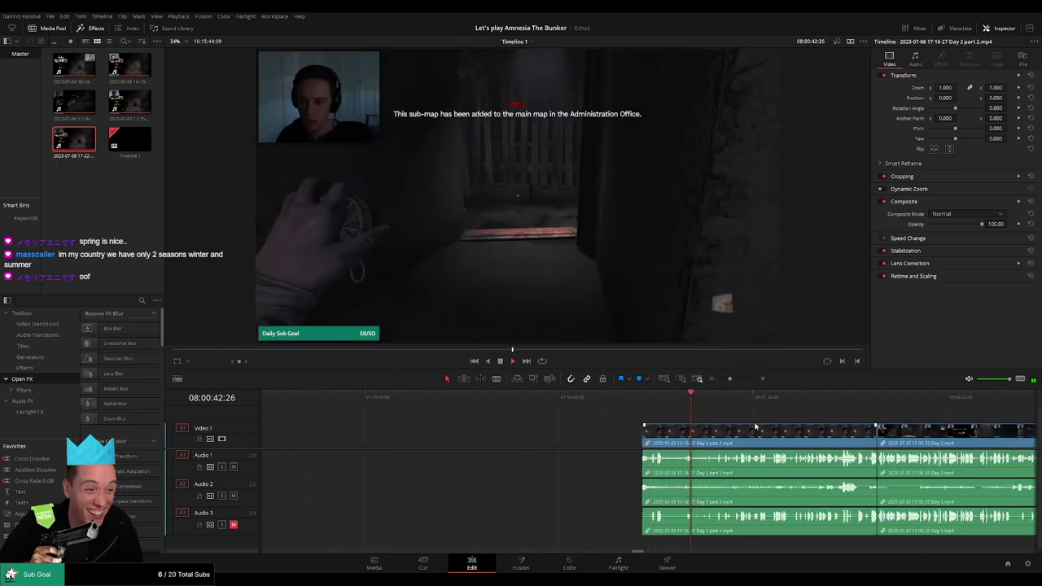
pyautogui.hscroll(3, 756, 426)
pyautogui.moveTo(489, 399)
pyautogui.mouseDown()
pyautogui.moveTo(651, 413)
pyautogui.moveTo(630, 407)
pyautogui.mouseUp()
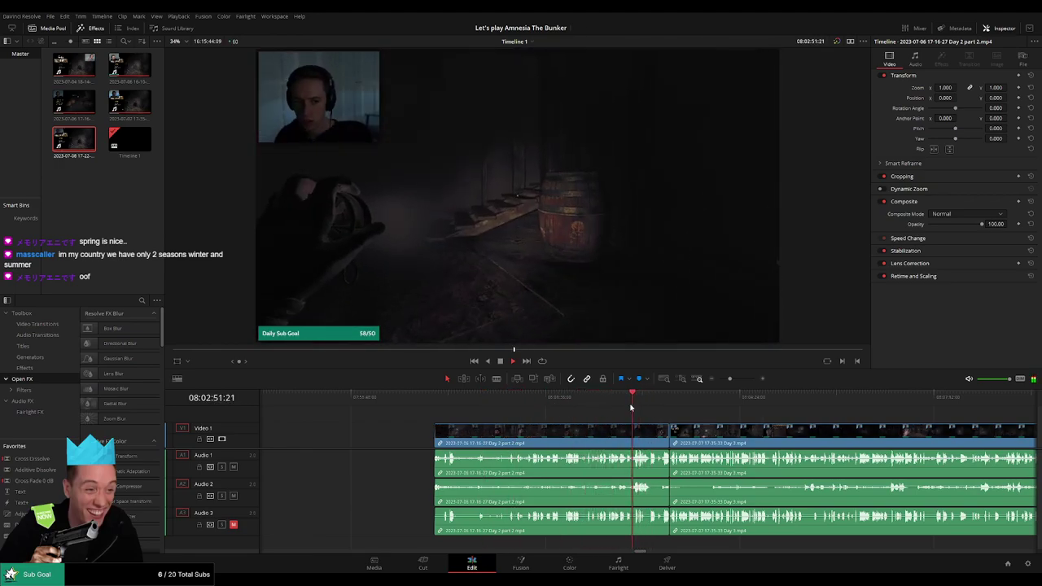
pyautogui.scroll(2, 669, 417)
pyautogui.scroll(1, 668, 417)
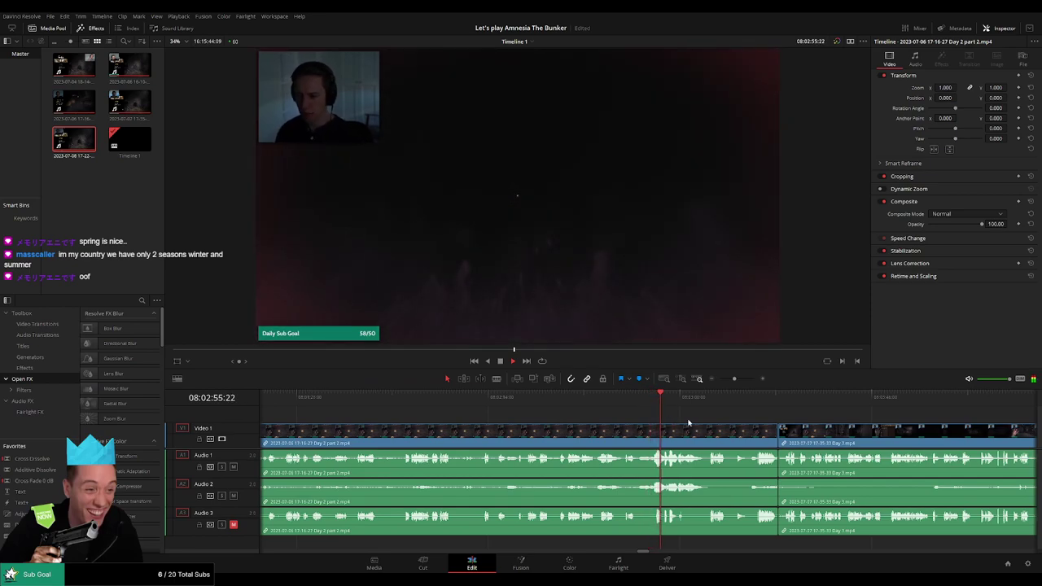
pyautogui.click(628, 400)
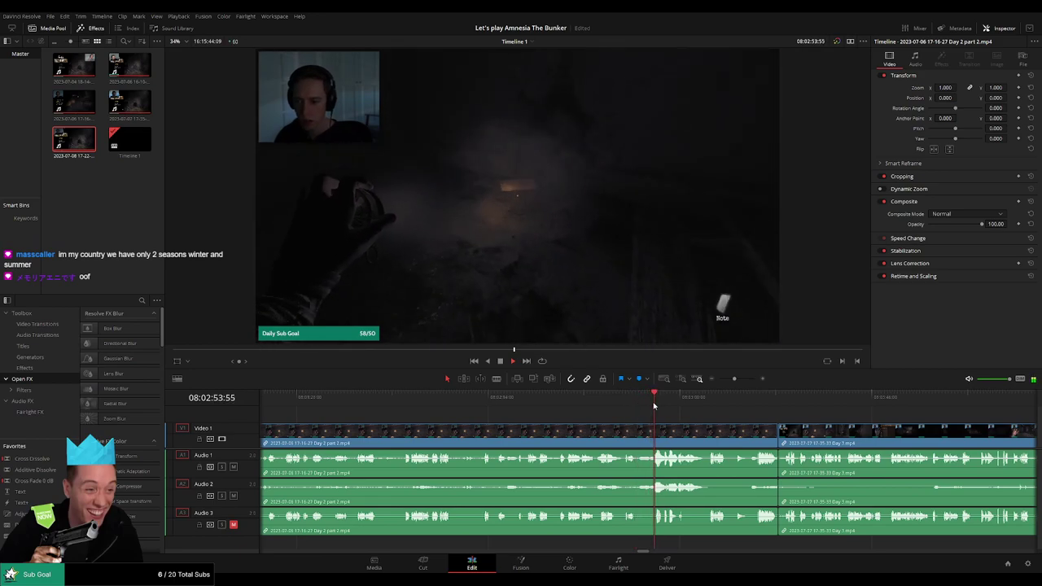
pyautogui.click(652, 405)
pyautogui.click(655, 406)
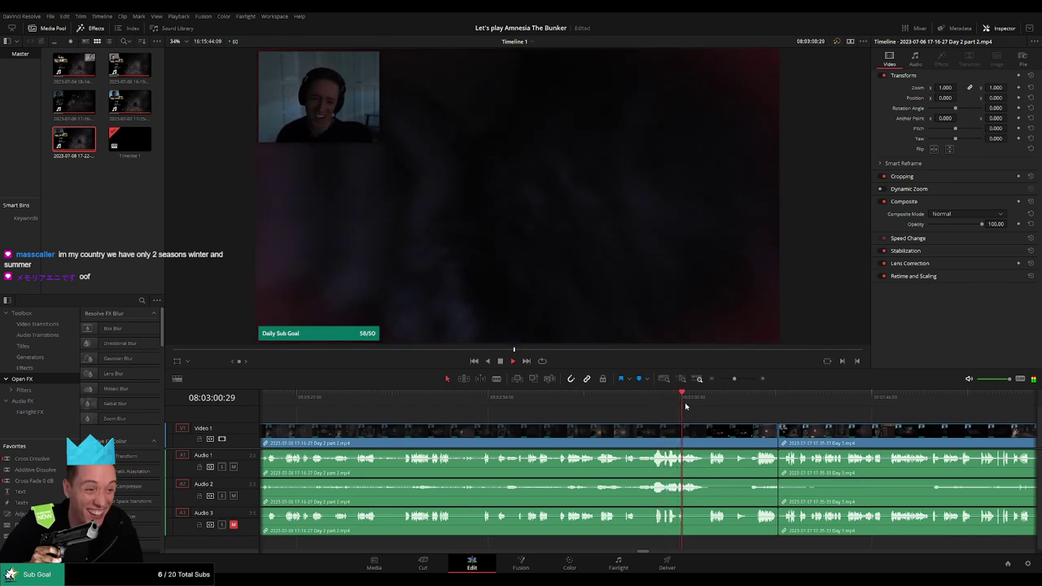
pyautogui.click(707, 406)
pyautogui.click(748, 399)
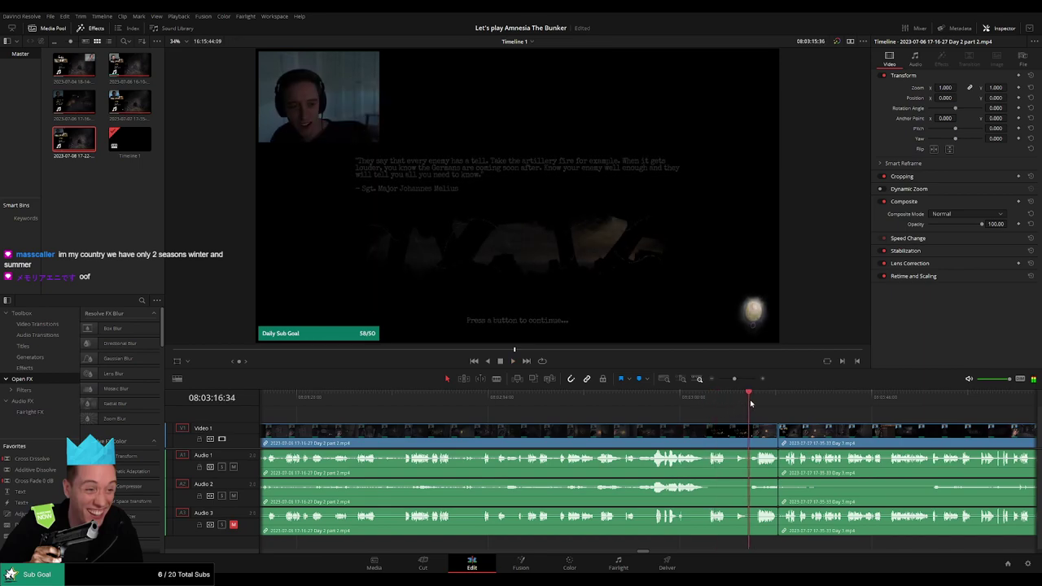
# Select the Day 2 part 2 piece just before the Day 3 clip and delete it.
pyautogui.hscroll(3, 578, 417)
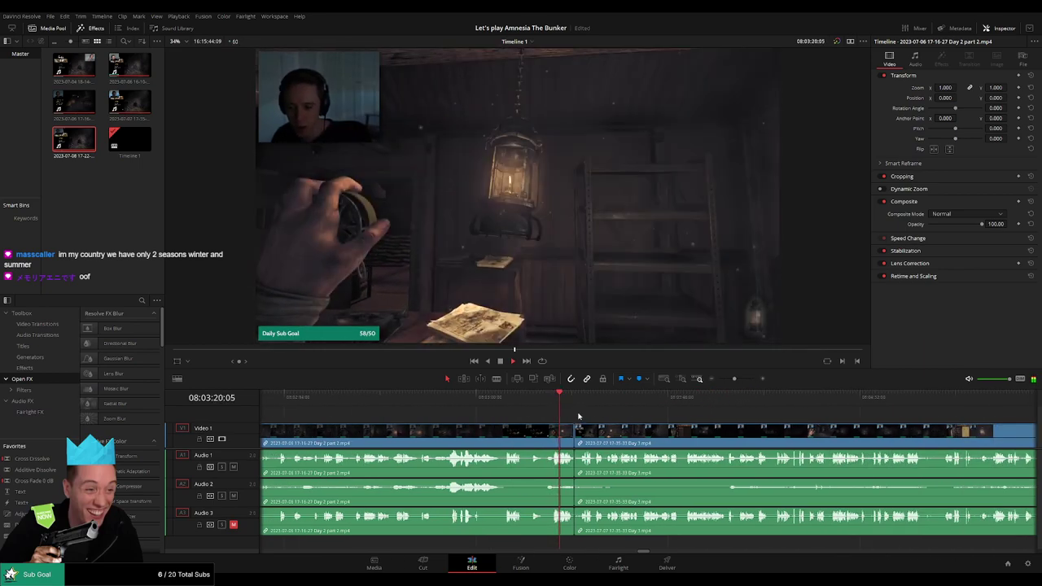
pyautogui.click(575, 434)
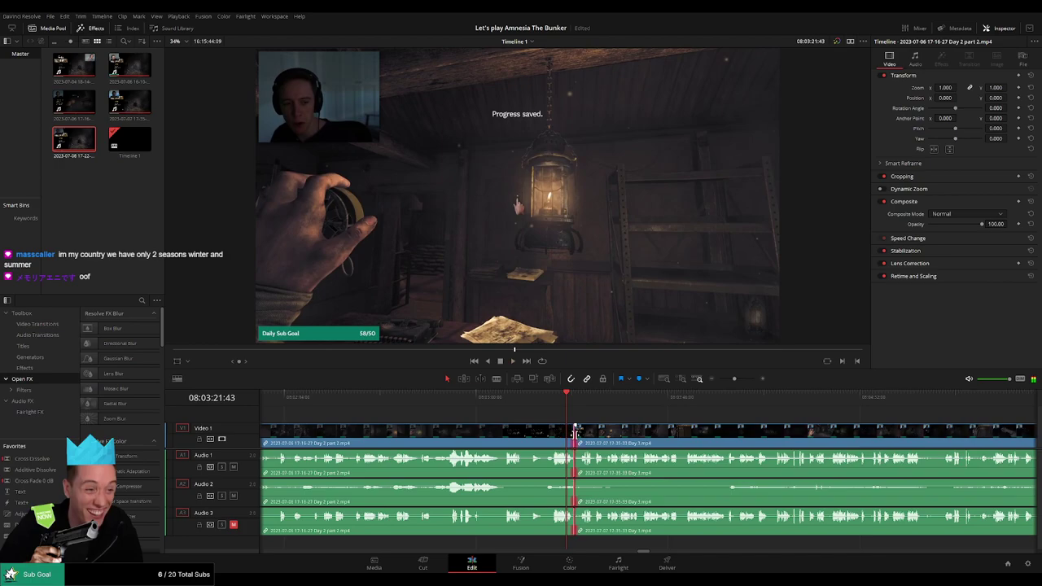
pyautogui.press('space')
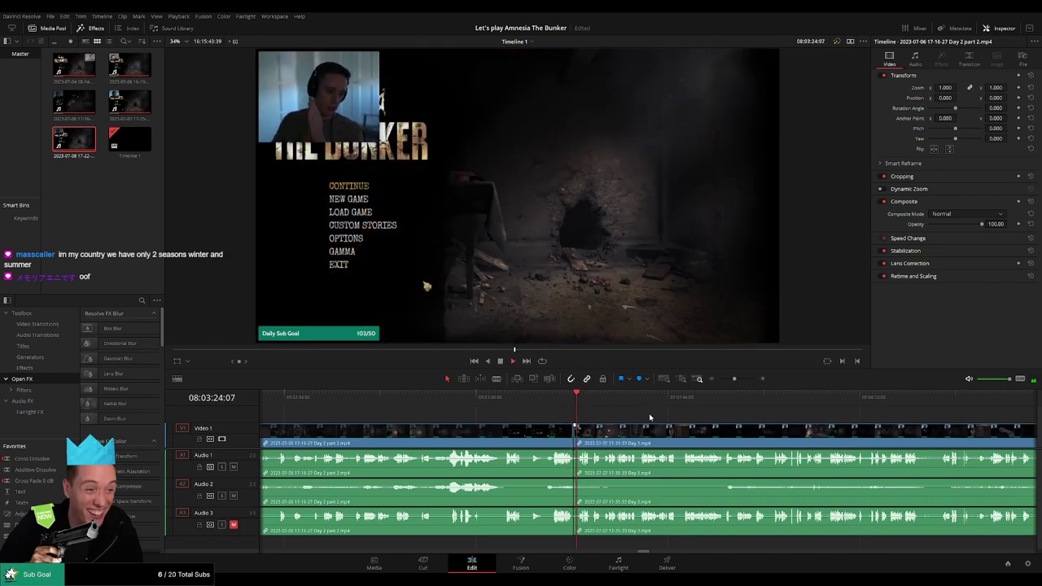
pyautogui.press('Delete')
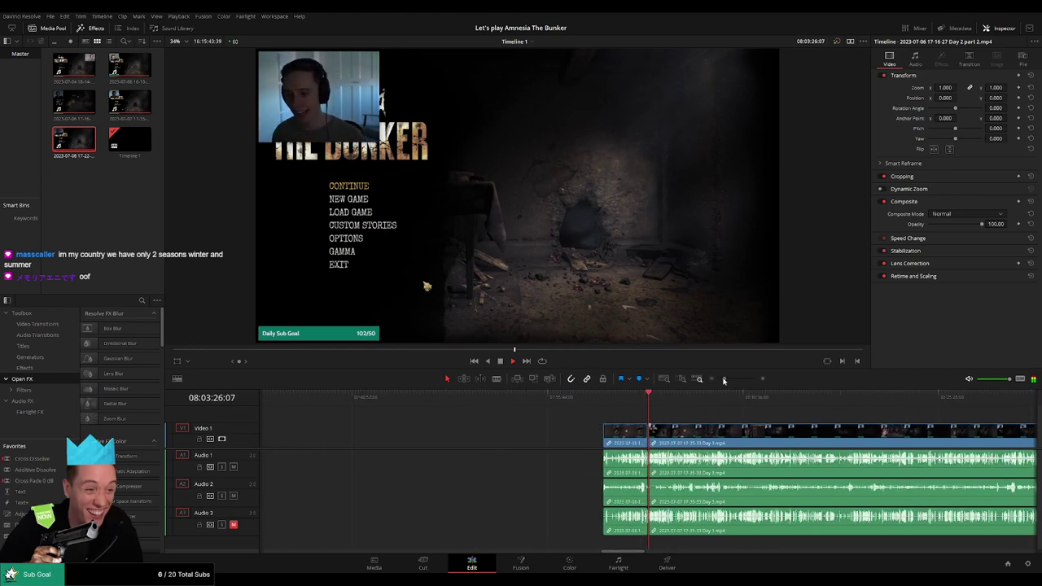
# Fit the Day 3 clip to the timeline and scrub ahead to the quote screen at 08:52:35.
pyautogui.click(679, 382)
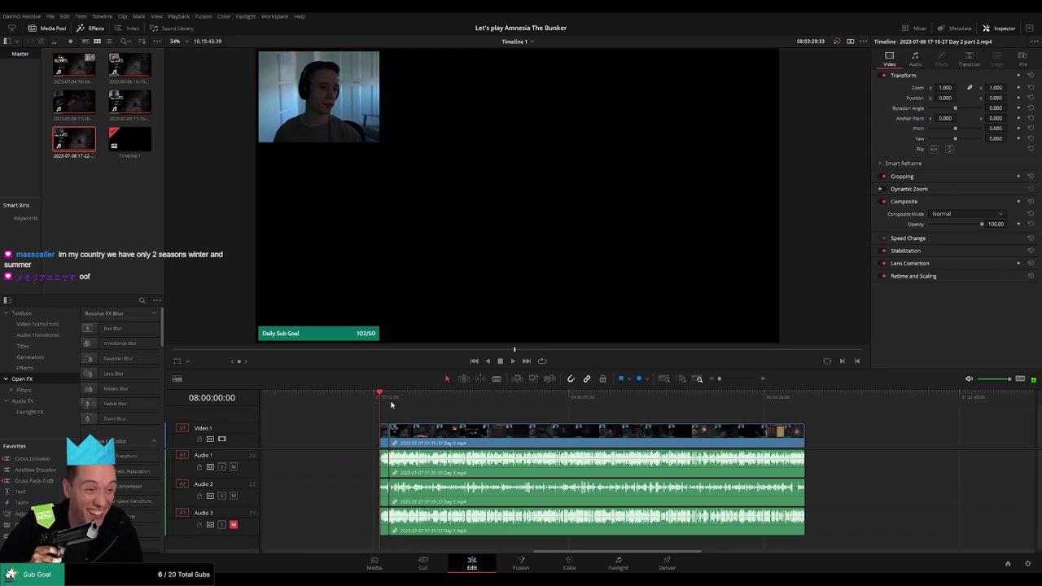
pyautogui.moveTo(391, 405); pyautogui.dragTo(523, 419)
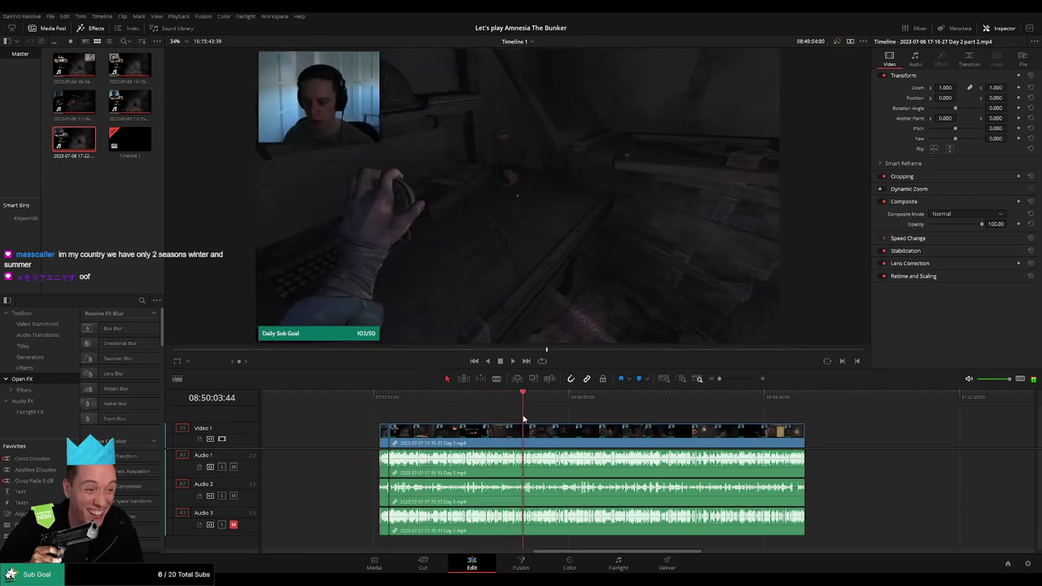
pyautogui.moveTo(719, 379); pyautogui.dragTo(740, 381)
pyautogui.click(446, 402)
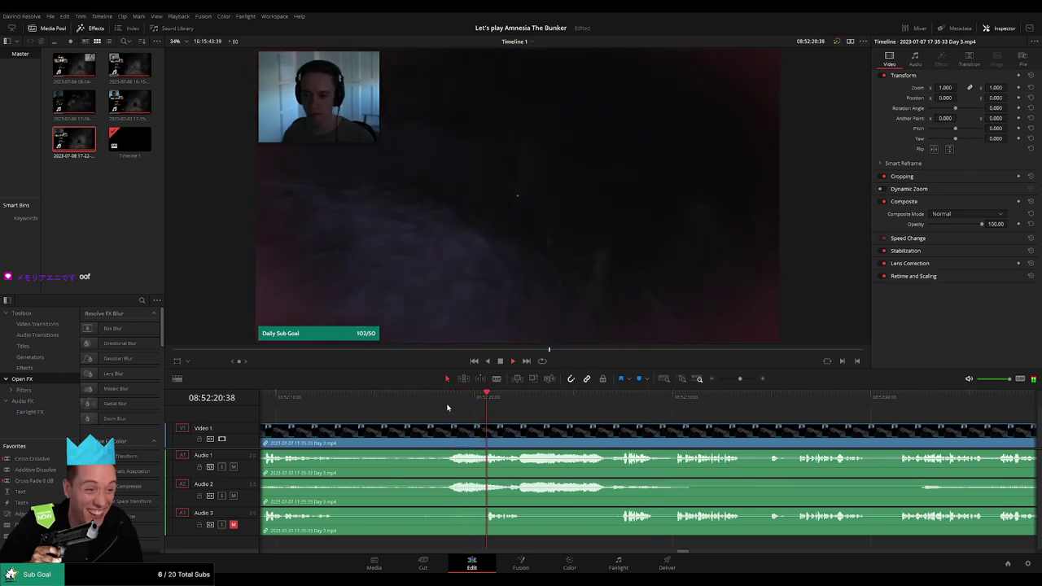
pyautogui.click(393, 404)
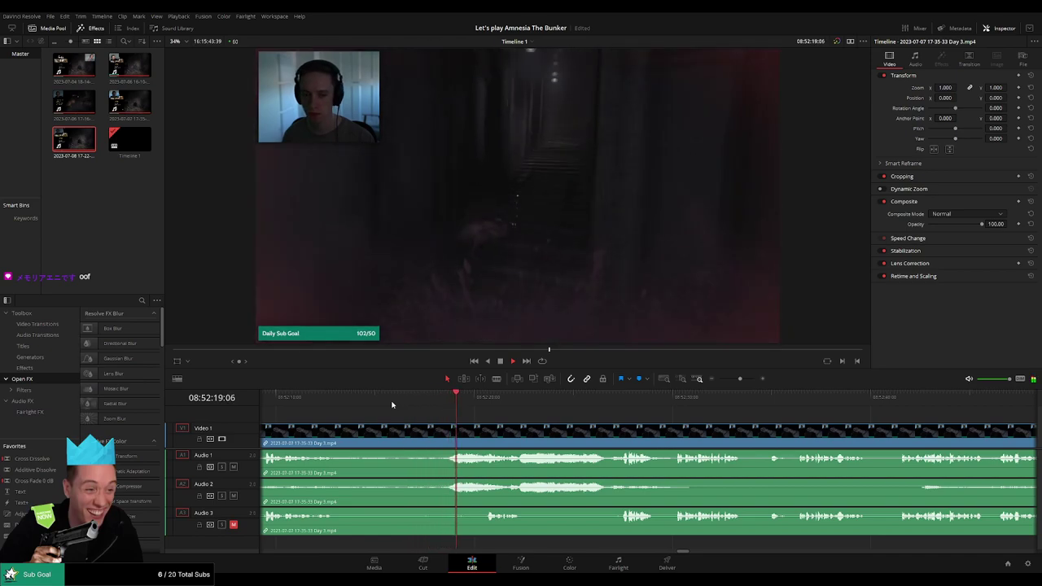
pyautogui.click(621, 404)
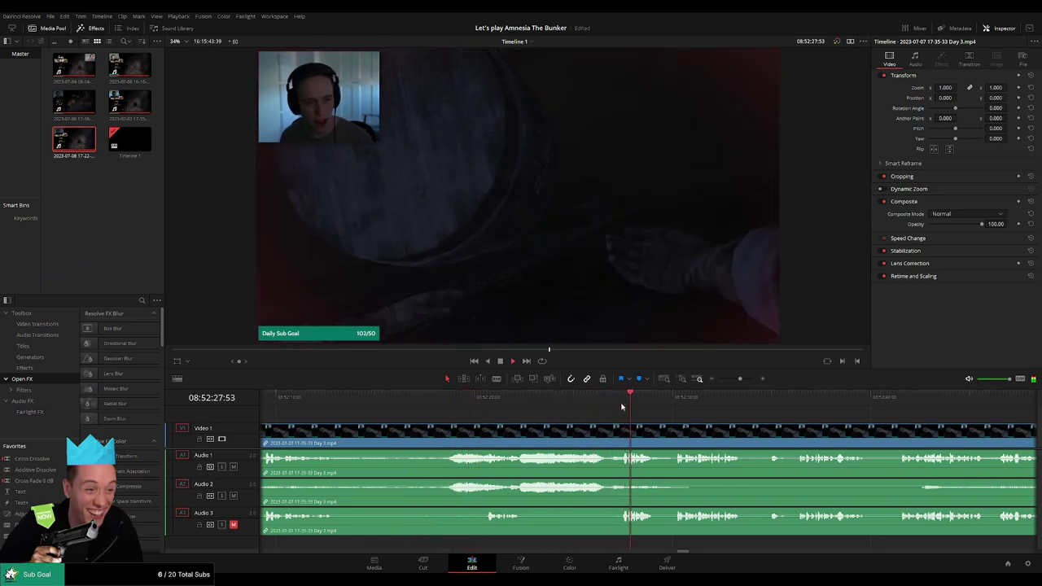
pyautogui.click(669, 401)
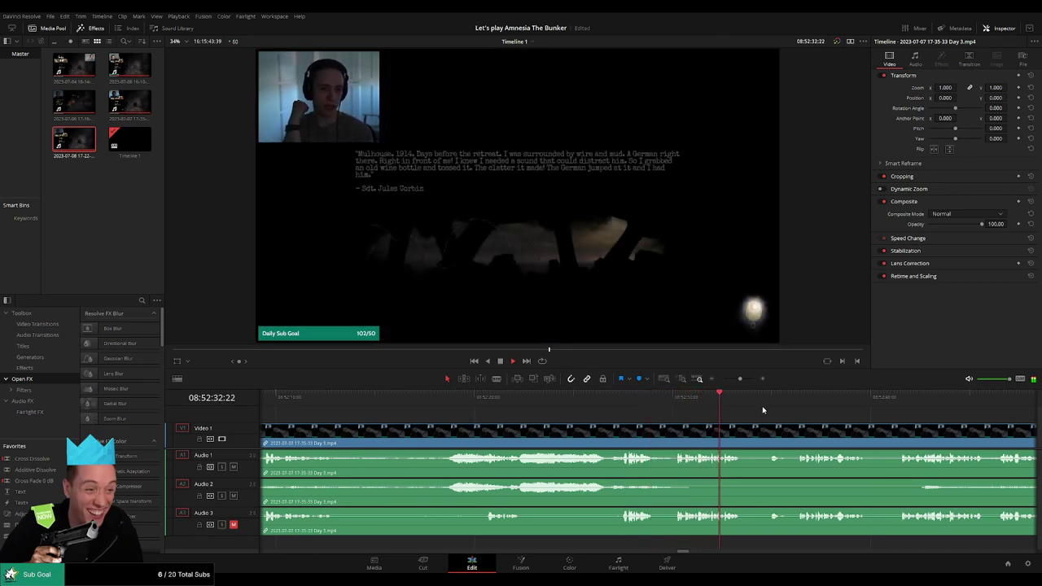
pyautogui.click(790, 396)
pyautogui.press('space')
# Re-watch the barrel scene footage between 08:51:56 and 08:52:03.
pyautogui.hscroll(-3, 410, 441)
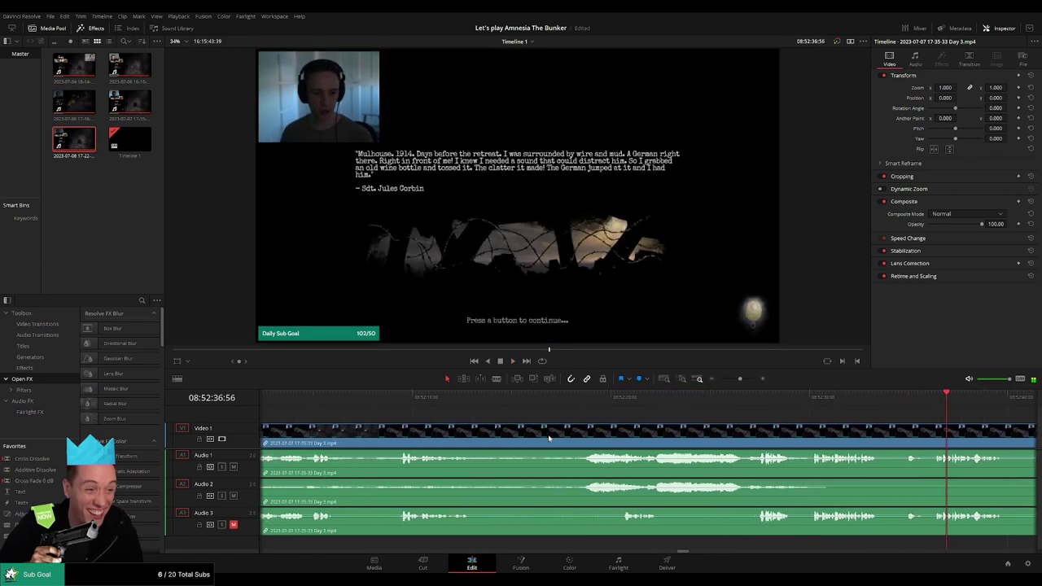
pyautogui.click(397, 402)
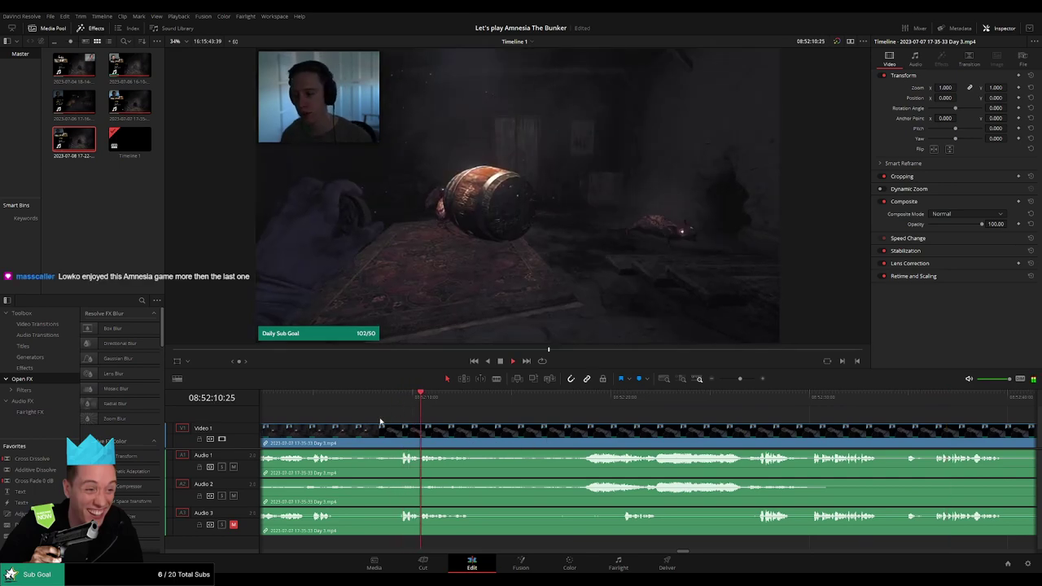
pyautogui.hscroll(-4, 440, 407)
pyautogui.click(478, 398)
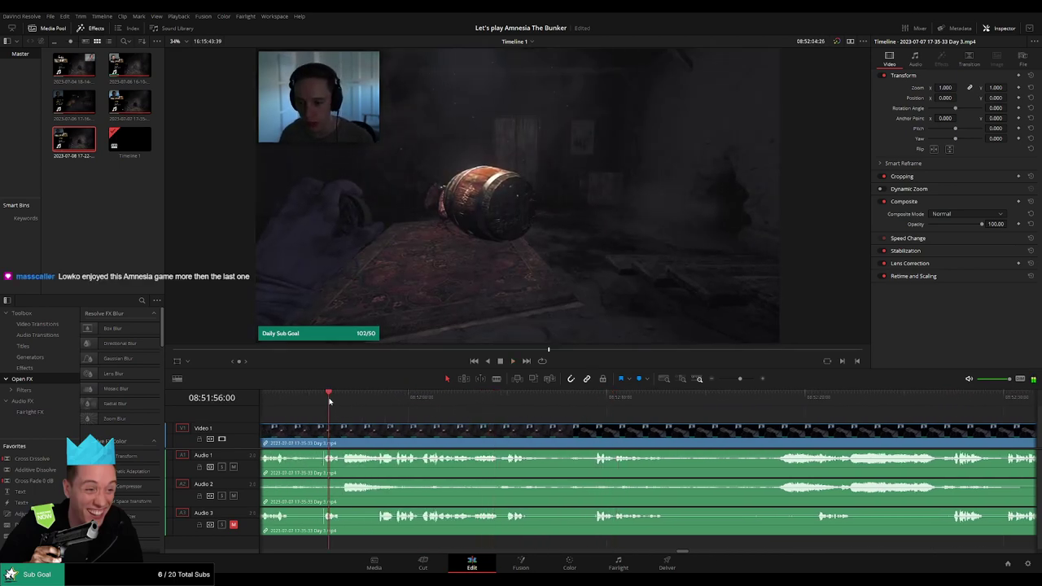
pyautogui.press('space')
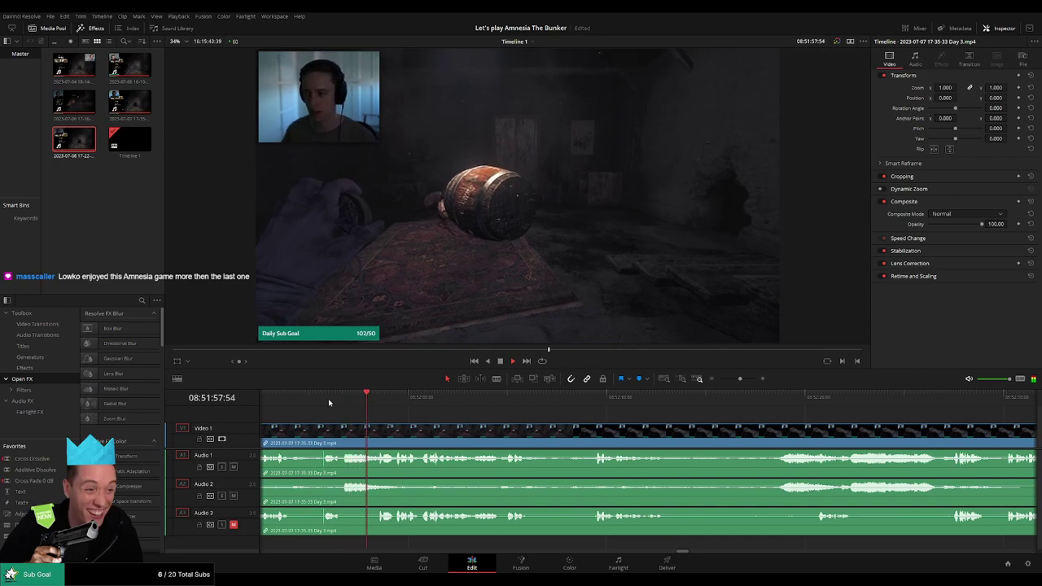
pyautogui.click(321, 398)
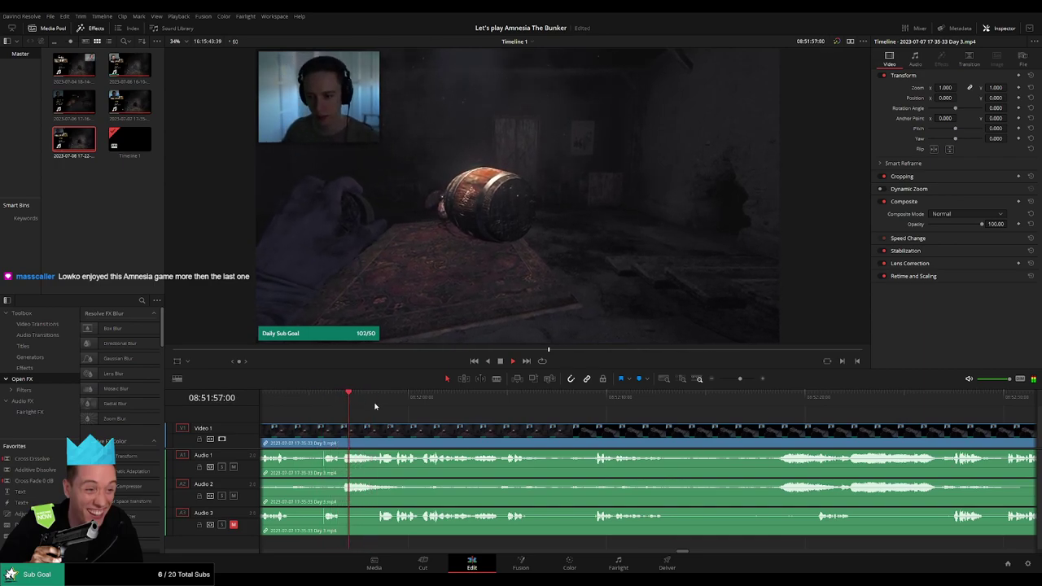
pyautogui.click(450, 407)
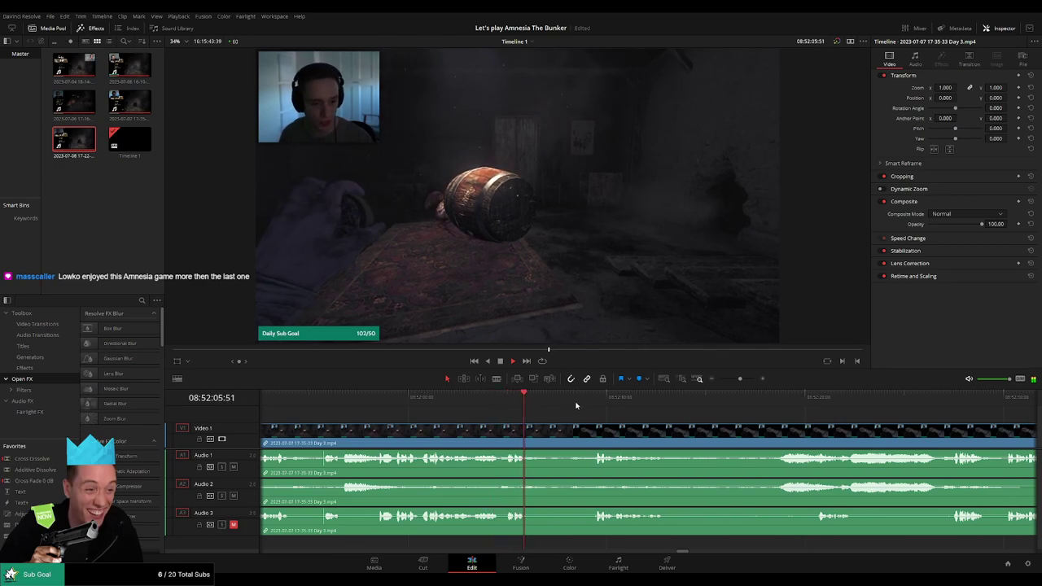
pyautogui.hscroll(2, 537, 411)
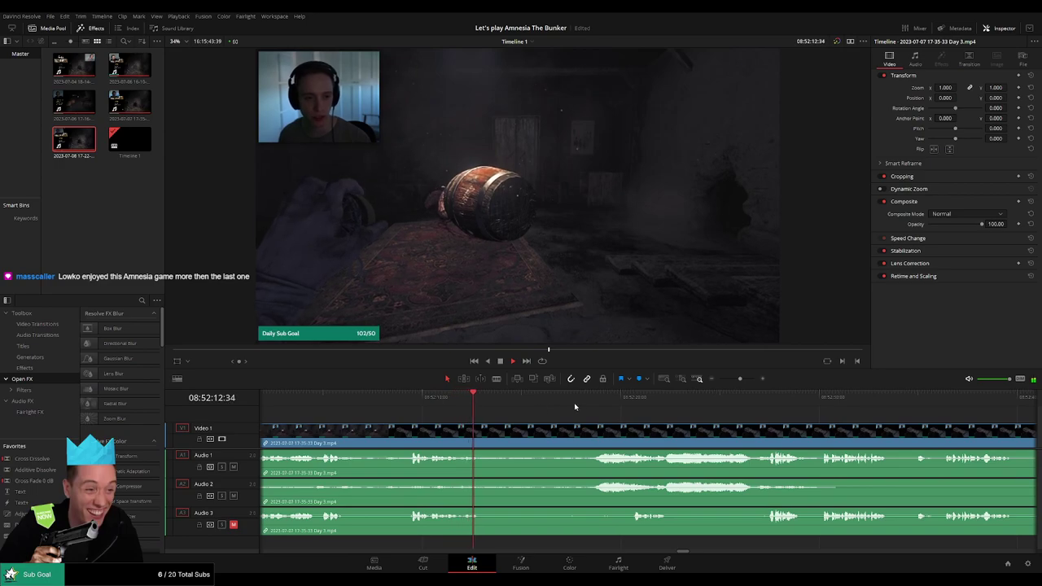
# Settle the playhead near 08:52:40 on the quote screen and zoom the timeline in there.
pyautogui.click(739, 403)
pyautogui.click(816, 397)
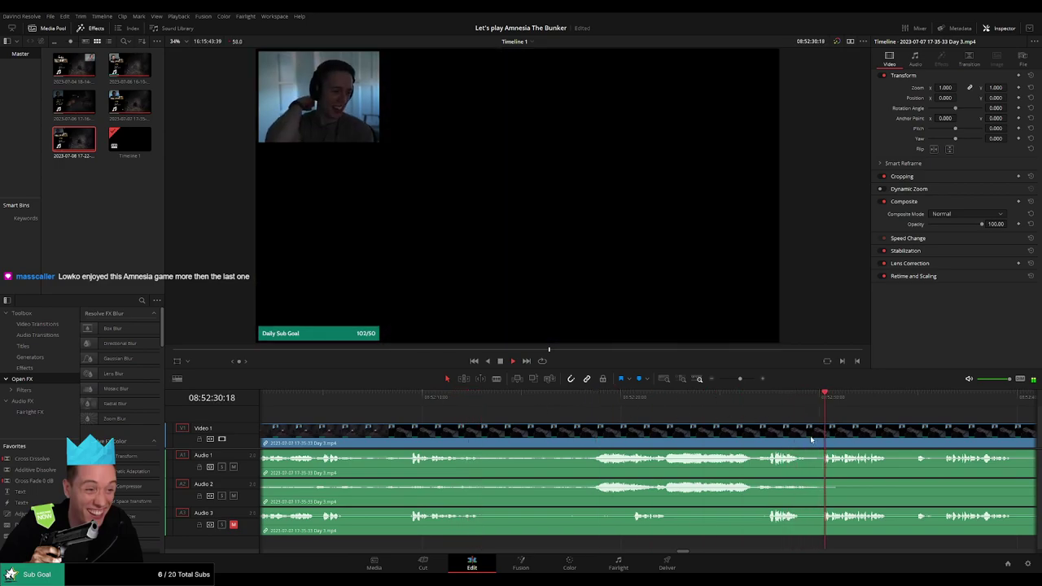
pyautogui.hscroll(3, 603, 411)
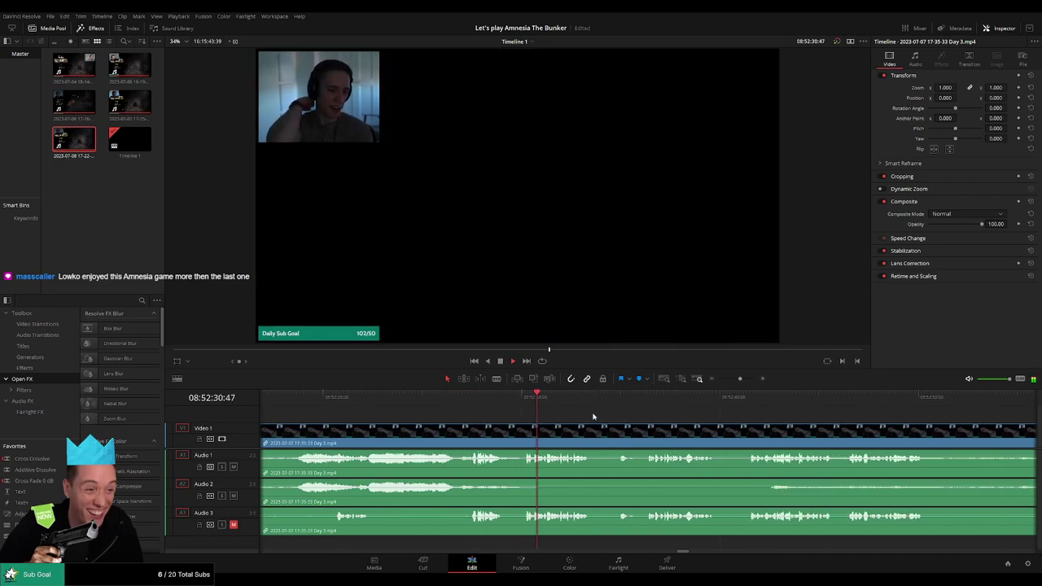
pyautogui.click(644, 394)
pyautogui.click(740, 398)
pyautogui.hscroll(3, 493, 414)
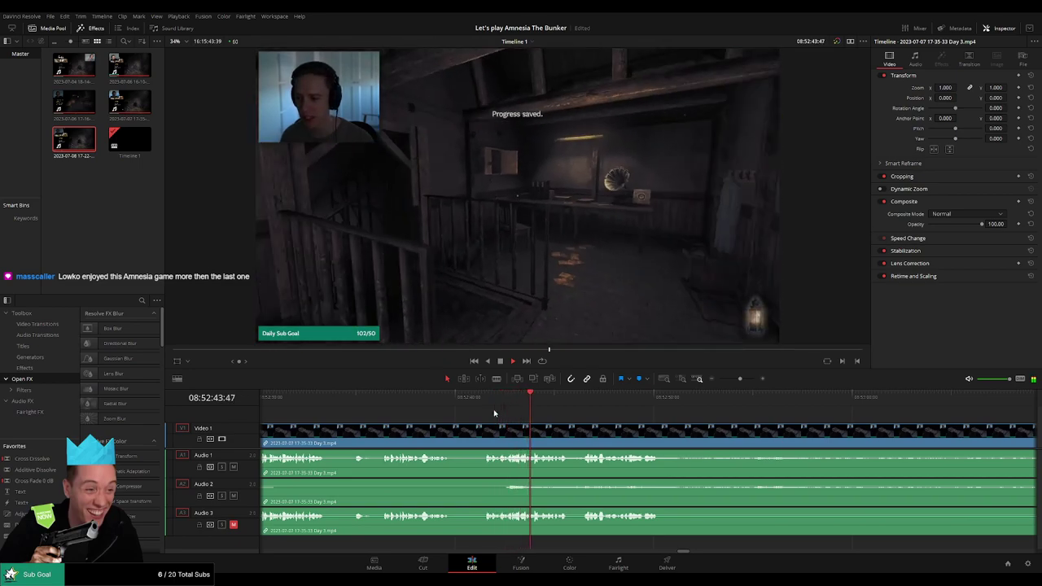
pyautogui.click(578, 397)
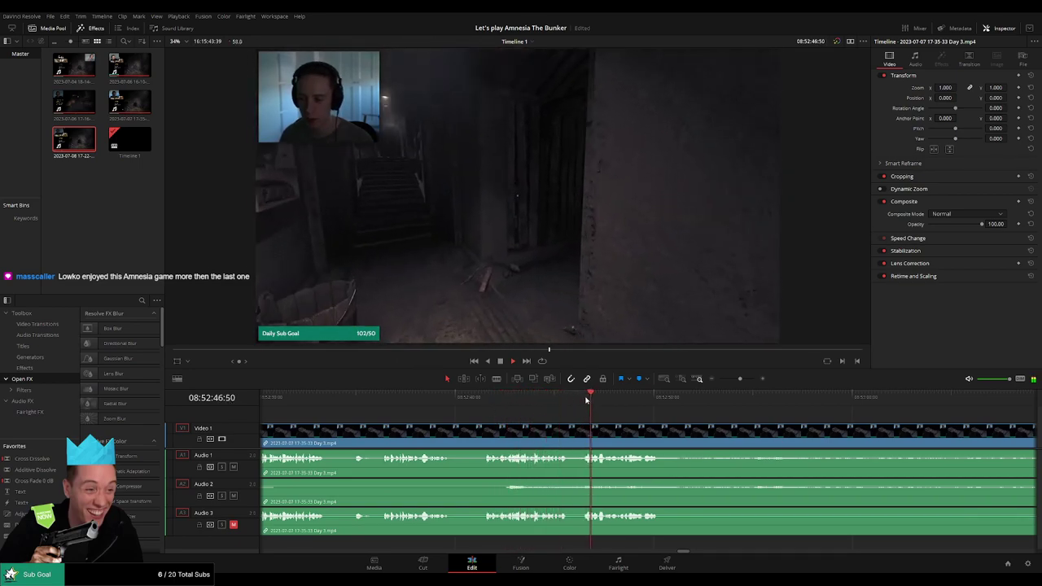
pyautogui.click(407, 404)
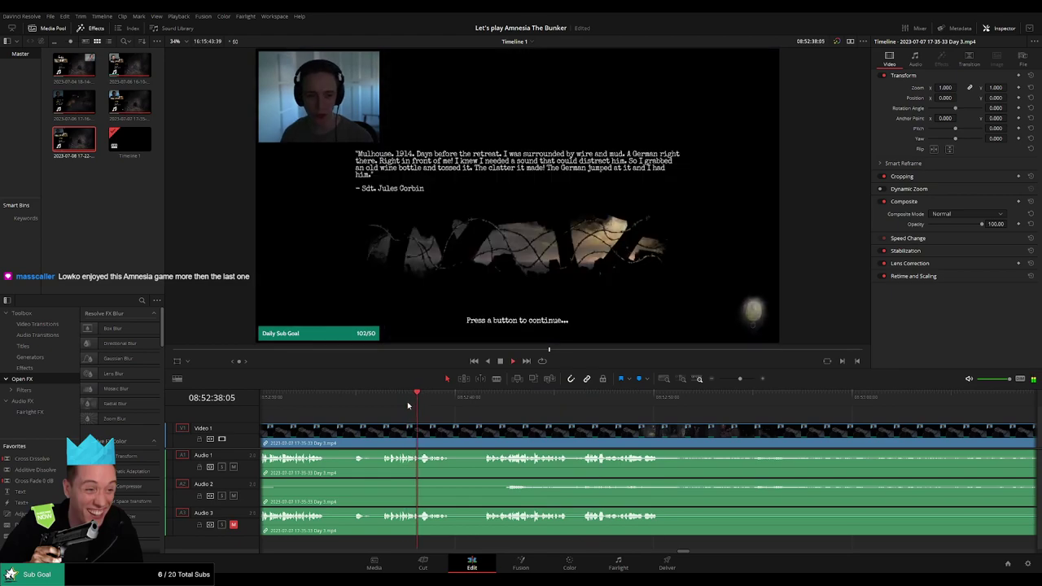
pyautogui.moveTo(739, 379); pyautogui.dragTo(740, 411)
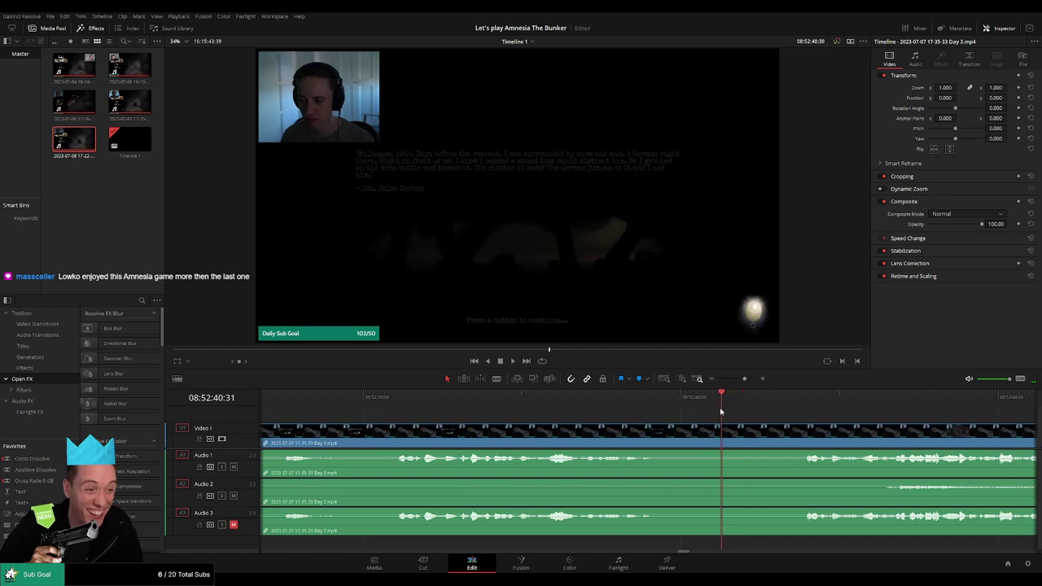
# Blade all tracks at 08:52:40:30 and add audio and video fades around the cut.
pyautogui.hotkey('ctrl', 'b')
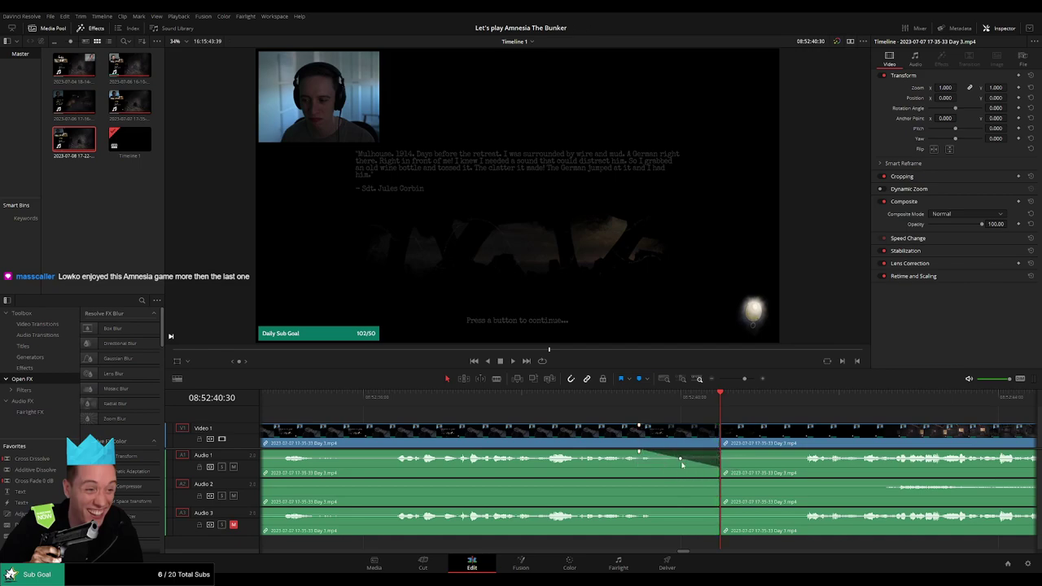
pyautogui.moveTo(634, 480); pyautogui.dragTo(636, 480)
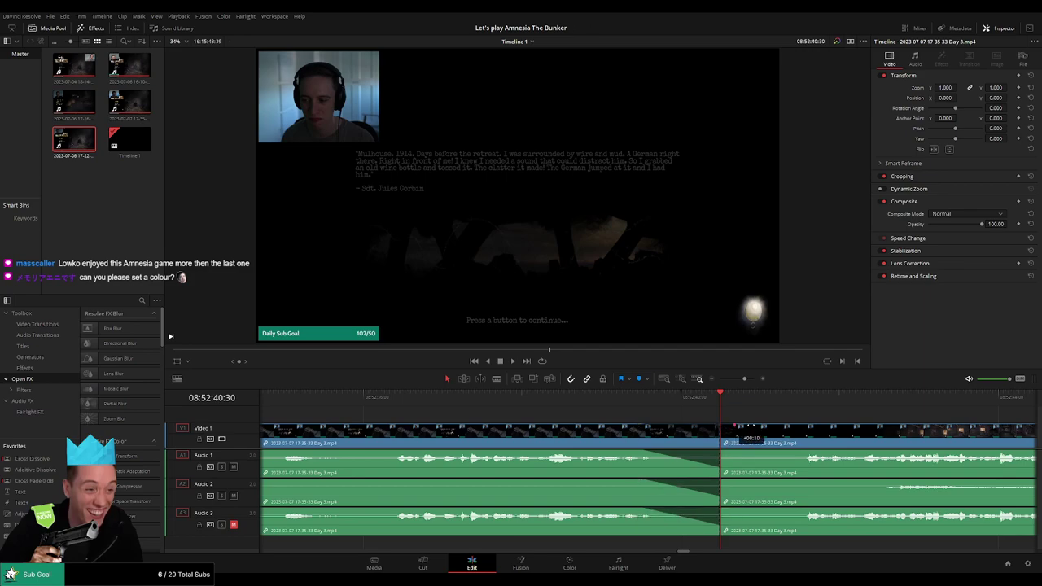
pyautogui.moveTo(802, 425); pyautogui.dragTo(800, 425)
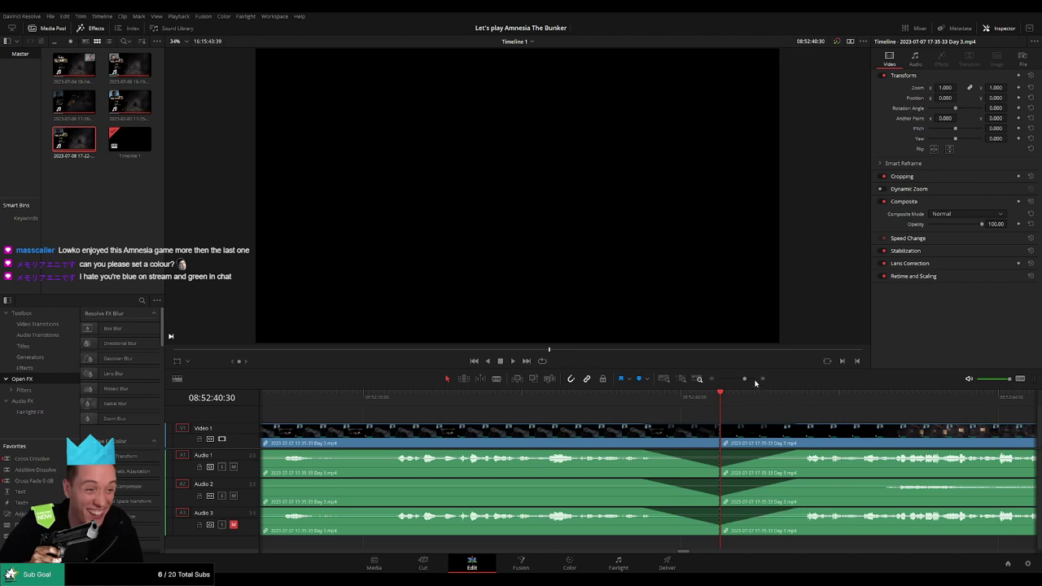
pyautogui.moveTo(756, 383); pyautogui.dragTo(714, 384)
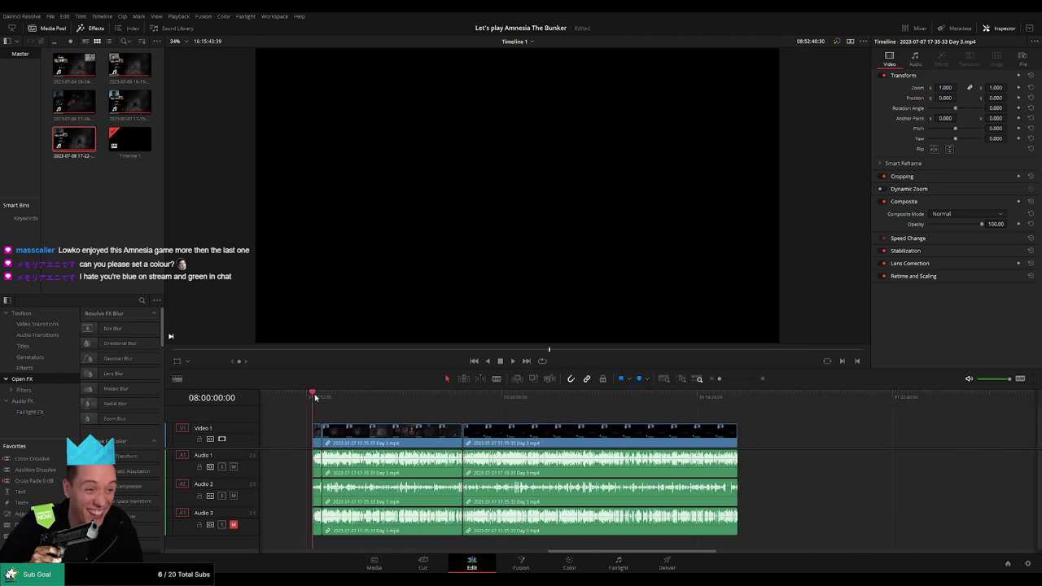
# Drag the Day 3 footage after the 08:52:40 cut rightward, leaving an empty gap before it.
pyautogui.moveTo(430, 435); pyautogui.dragTo(763, 450)
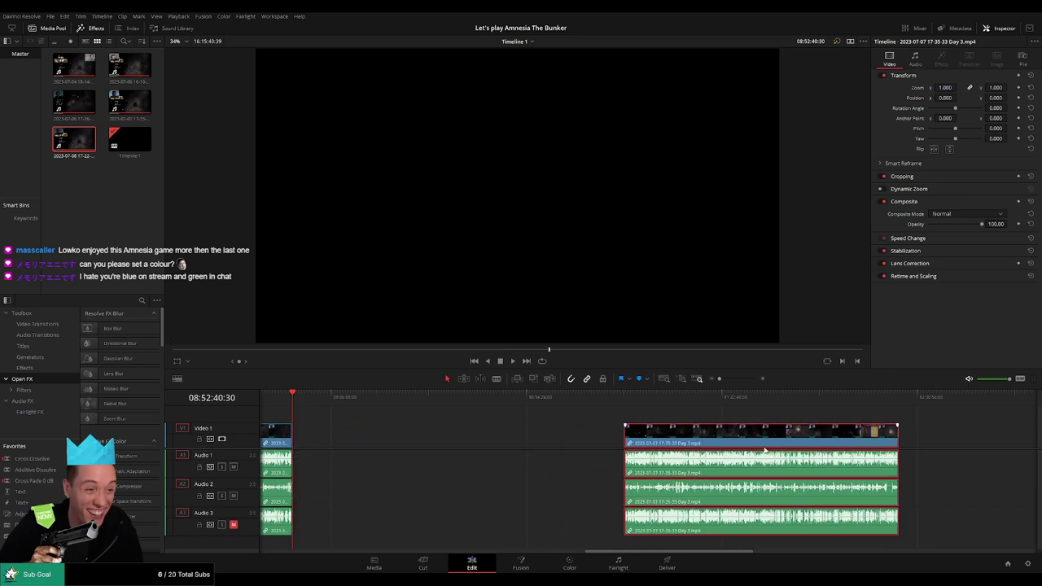
pyautogui.click(541, 461)
pyautogui.click(356, 427)
pyautogui.hscroll(-1, 364, 421)
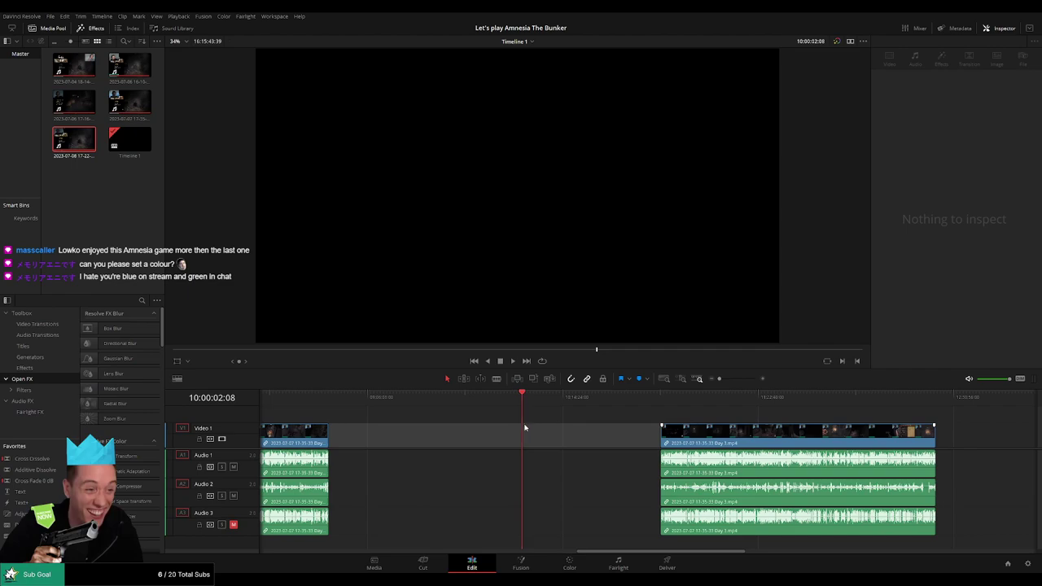
pyautogui.scroll(2, 525, 427)
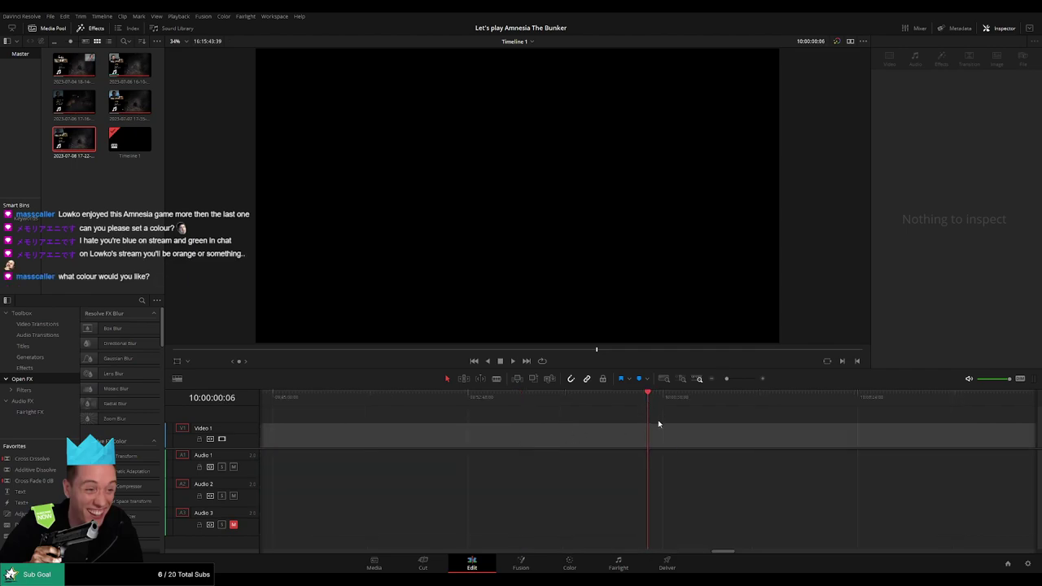
# Slide the later Day 3 clip left so it starts at the playhead near 10:00:00.
pyautogui.moveTo(726, 380); pyautogui.dragTo(719, 380)
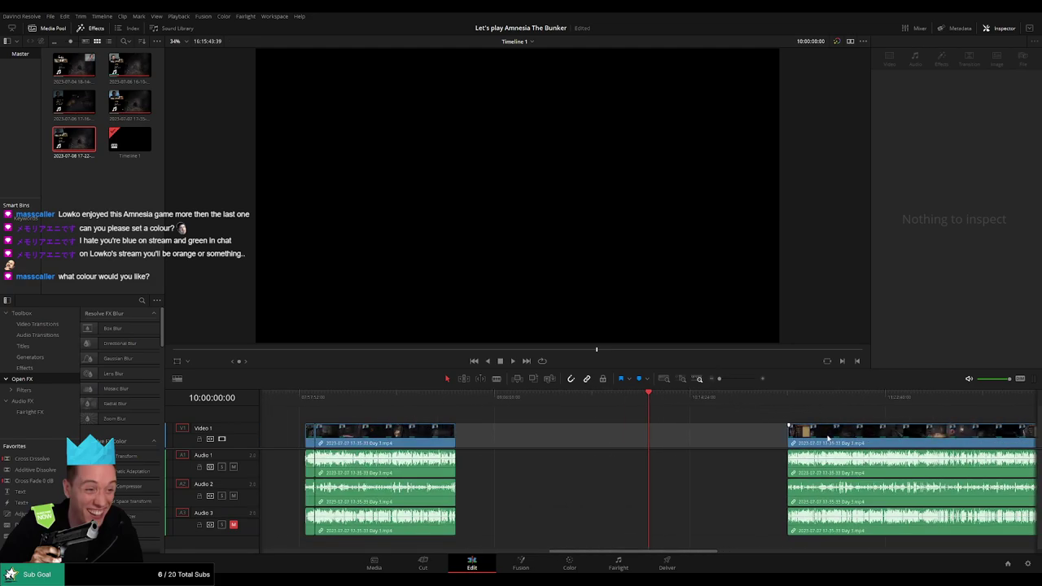
pyautogui.moveTo(856, 423); pyautogui.dragTo(714, 420)
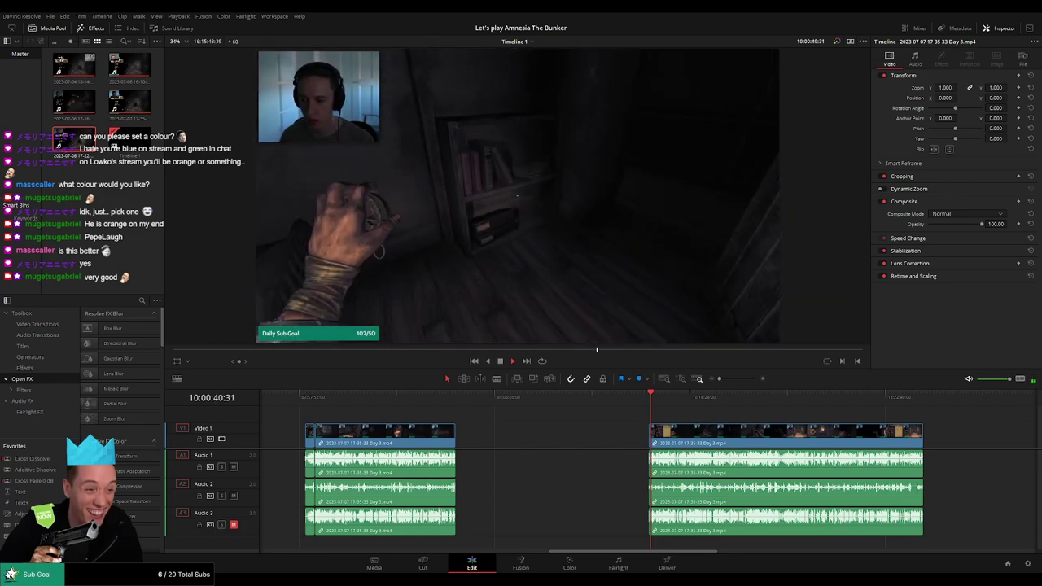
# Move into the later Day 3 clip, zoom in, and scrub from 10:51:58 to 10:52:03.
pyautogui.hscroll(5, 426, 417)
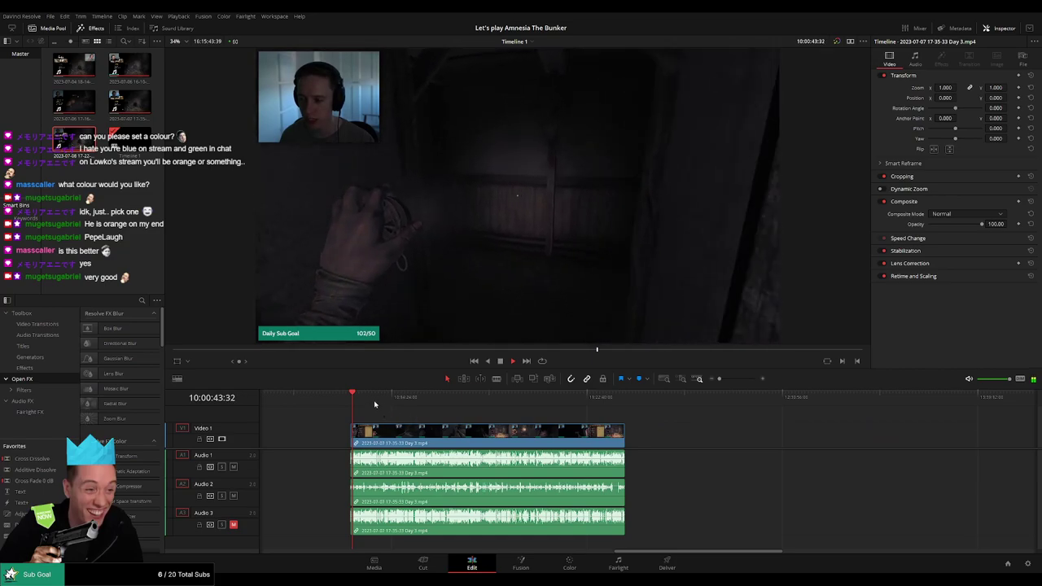
pyautogui.moveTo(458, 407); pyautogui.dragTo(507, 407)
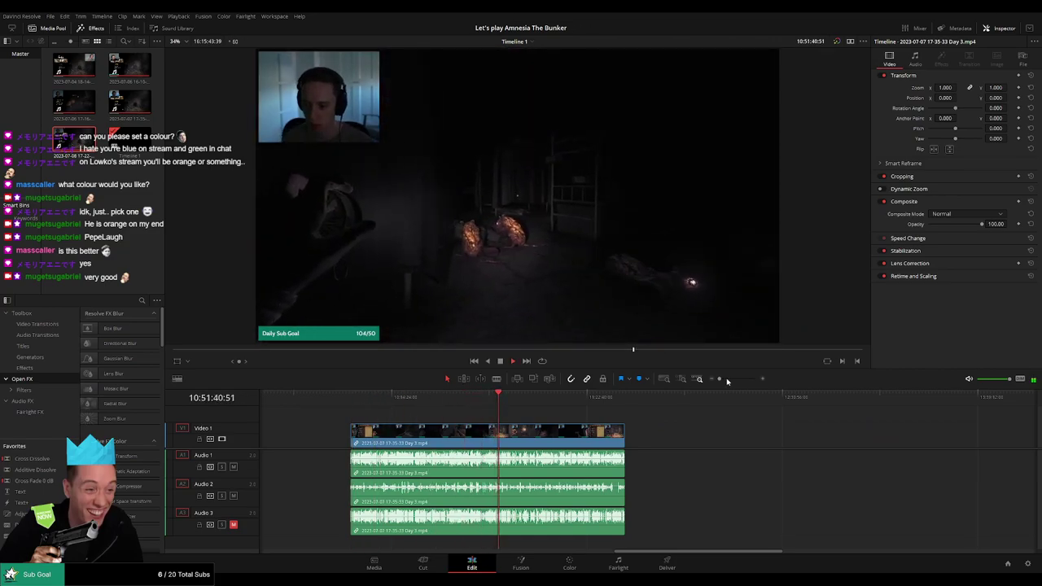
pyautogui.moveTo(727, 380)
pyautogui.mouseDown()
pyautogui.moveTo(739, 384)
pyautogui.moveTo(652, 402)
pyautogui.mouseUp()
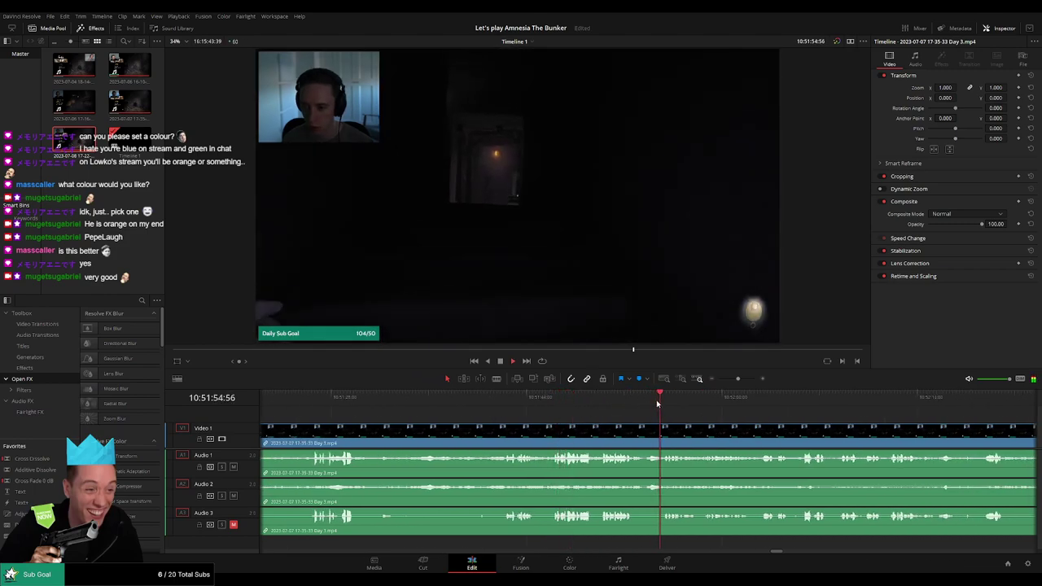
pyautogui.click(709, 403)
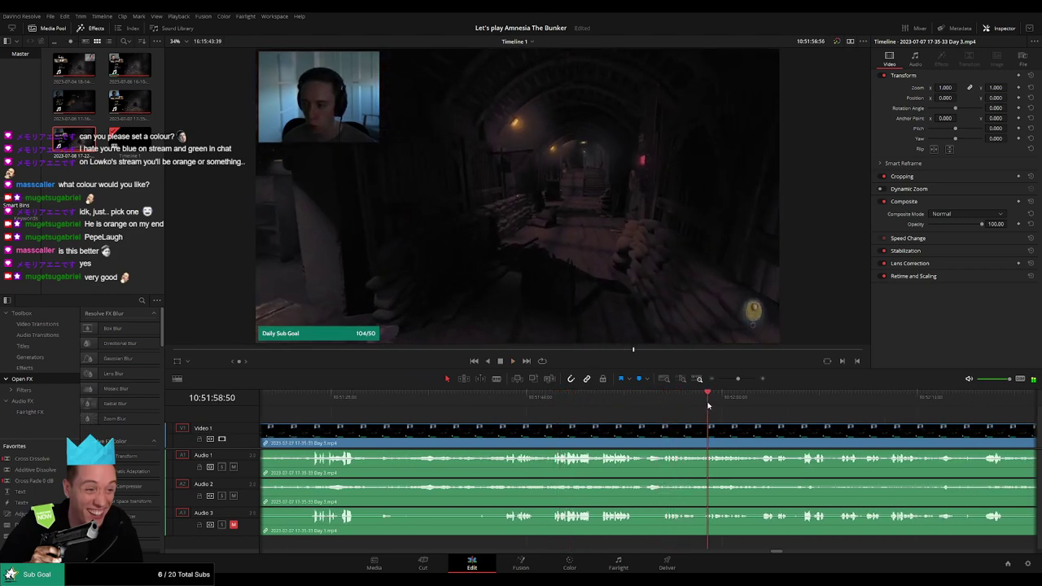
pyautogui.moveTo(709, 403); pyautogui.dragTo(799, 403)
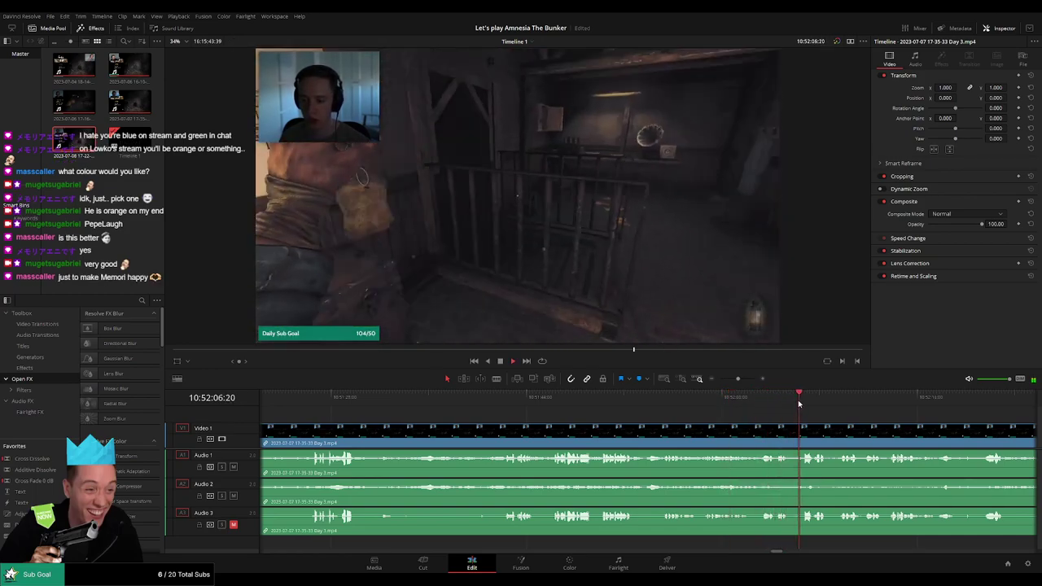
pyautogui.scroll(1, 784, 429)
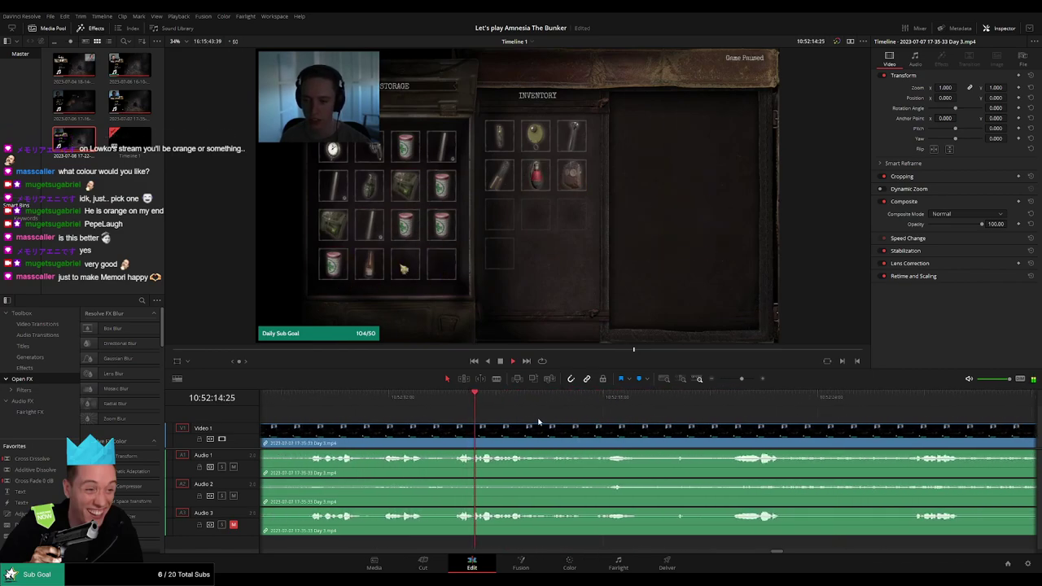
# Review the footage around 10:52:18–10:52:22 and park the playhead at 10:52:26:00.
pyautogui.click(614, 407)
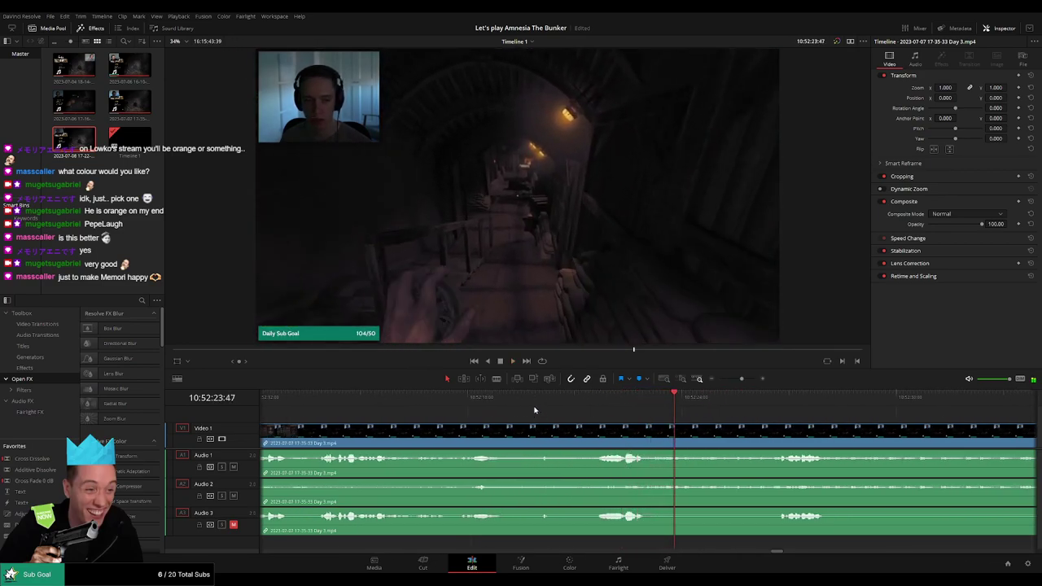
pyautogui.click(538, 404)
pyautogui.click(502, 406)
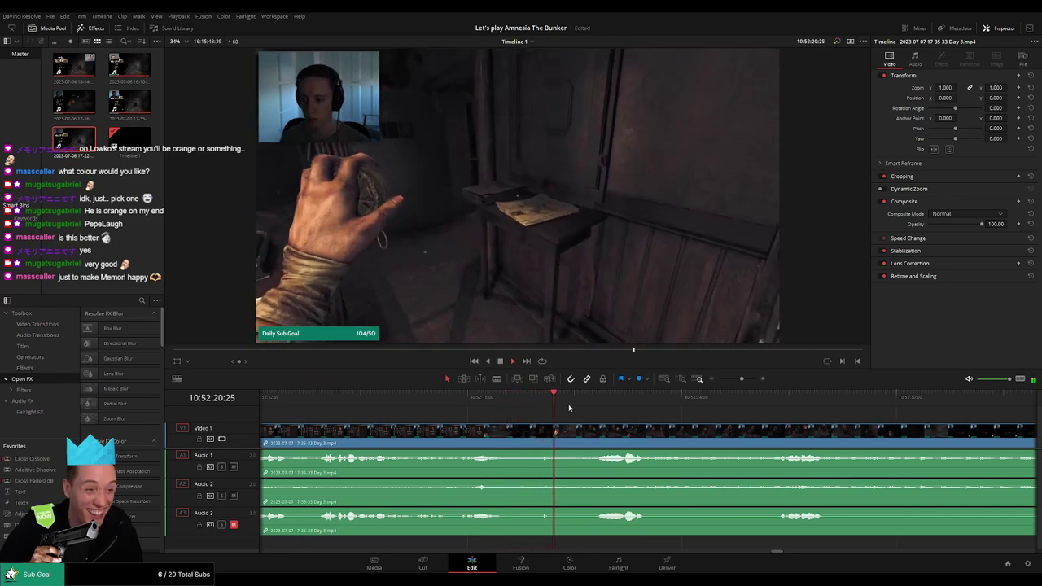
pyautogui.click(765, 411)
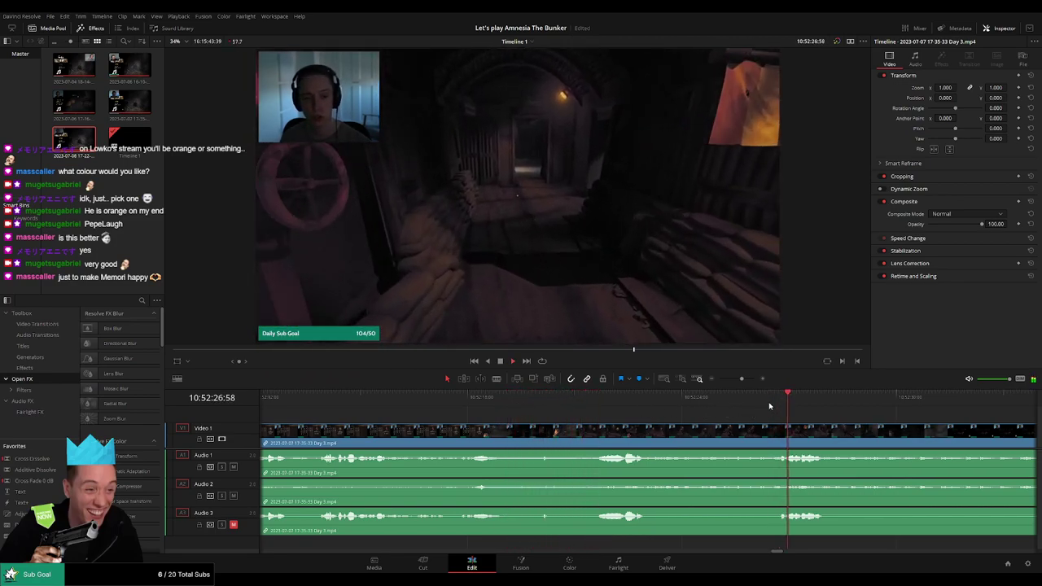
pyautogui.click(594, 402)
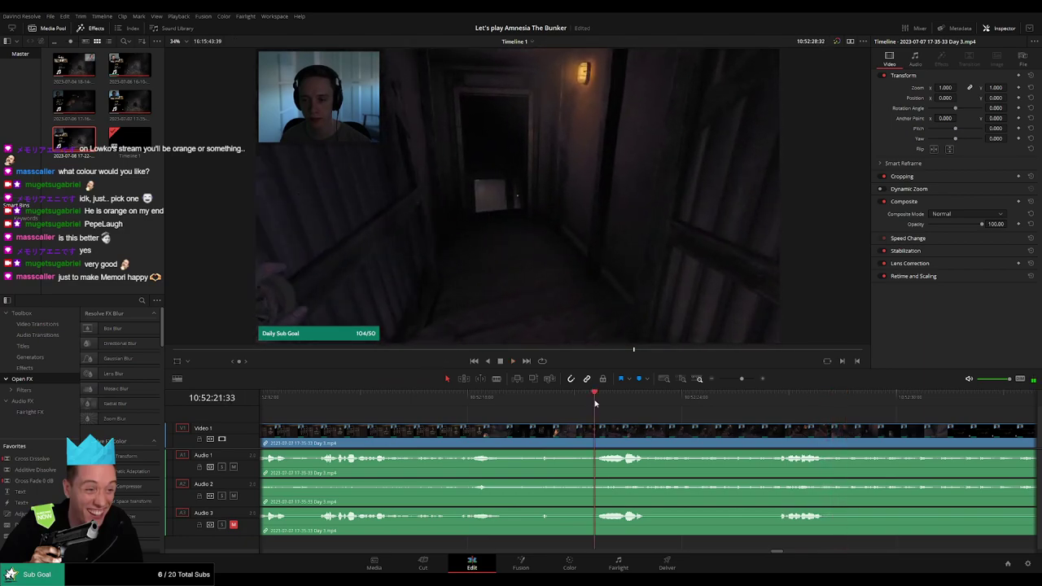
pyautogui.moveTo(777, 418); pyautogui.dragTo(754, 418)
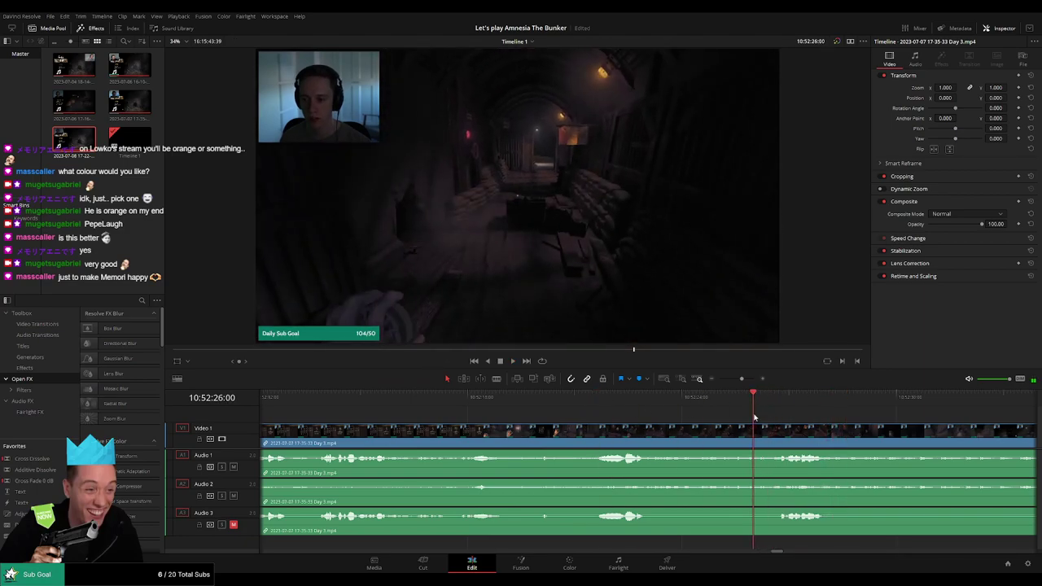
# Blade the Day 3 clip on every track at 10:52:26:00 and add audio fades around the cut.
pyautogui.hotkey('ctrl', '\\')
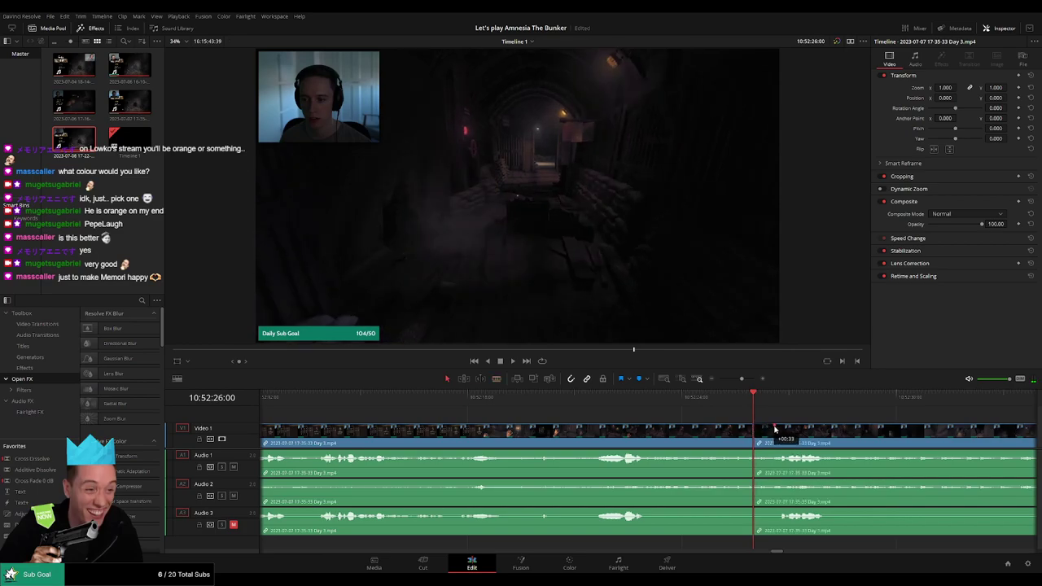
pyautogui.moveTo(784, 430); pyautogui.dragTo(790, 430)
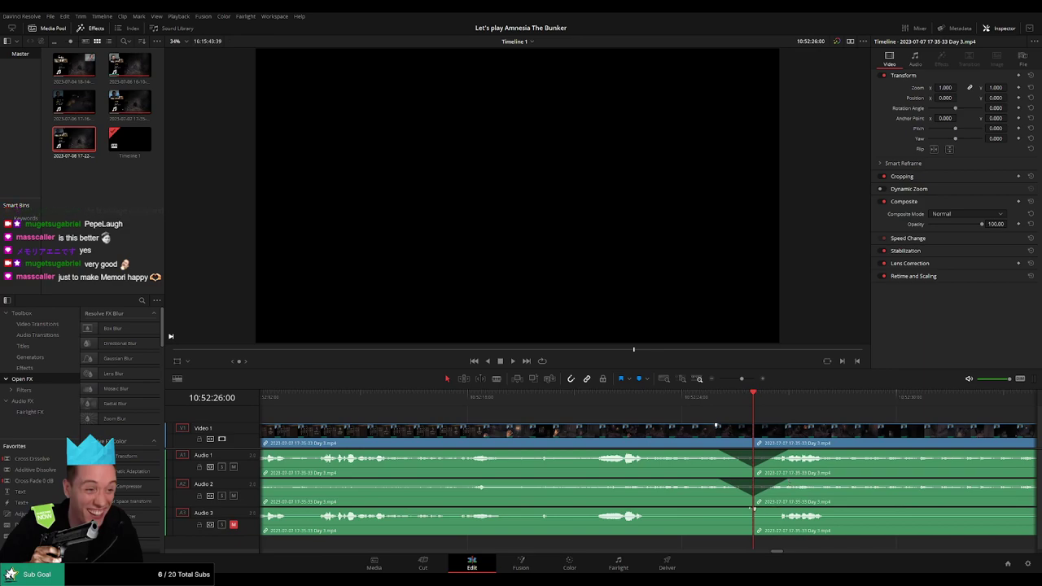
pyautogui.moveTo(717, 512); pyautogui.dragTo(756, 508)
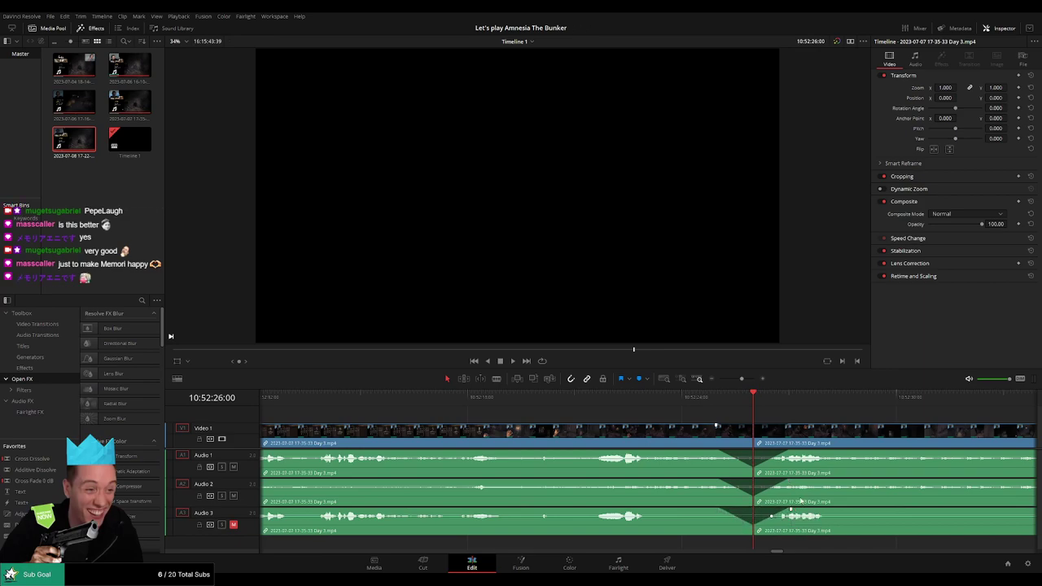
pyautogui.hotkey('ctrl', '-')
pyautogui.hotkey('ctrl', '-')
pyautogui.hotkey('ctrl', '-')
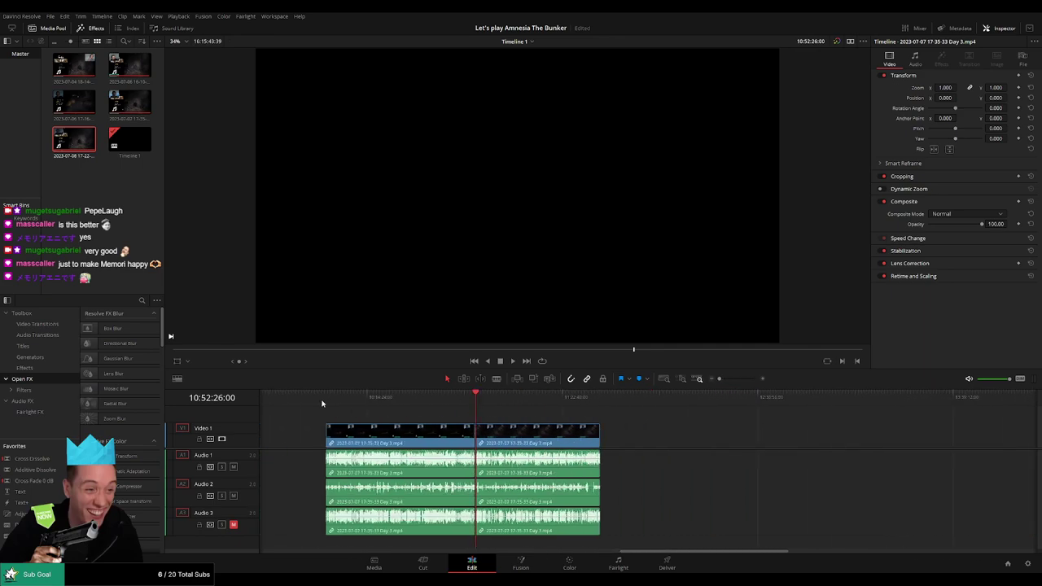
# Slide the Day 4 clip left so it butts against the end of the trimmed Day 3 piece.
pyautogui.hscroll(3, 493, 426)
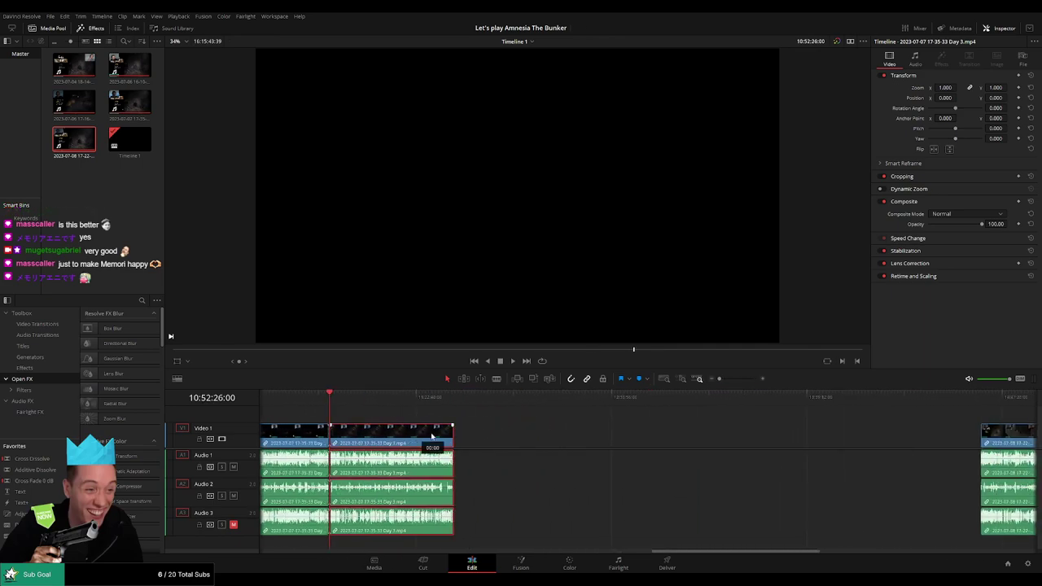
pyautogui.moveTo(391, 436); pyautogui.dragTo(676, 435)
pyautogui.click(421, 421)
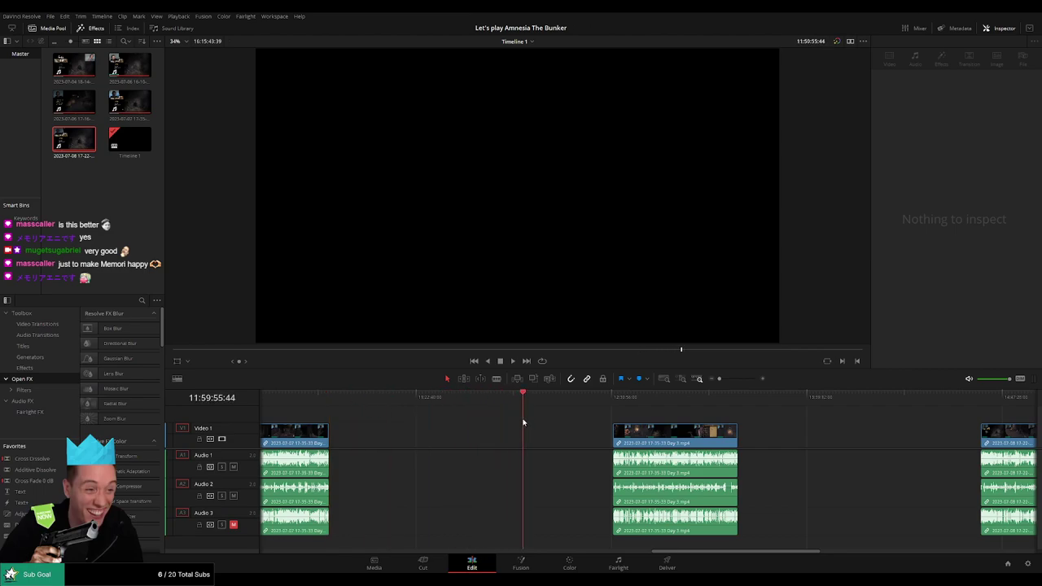
pyautogui.scroll(2, 605, 428)
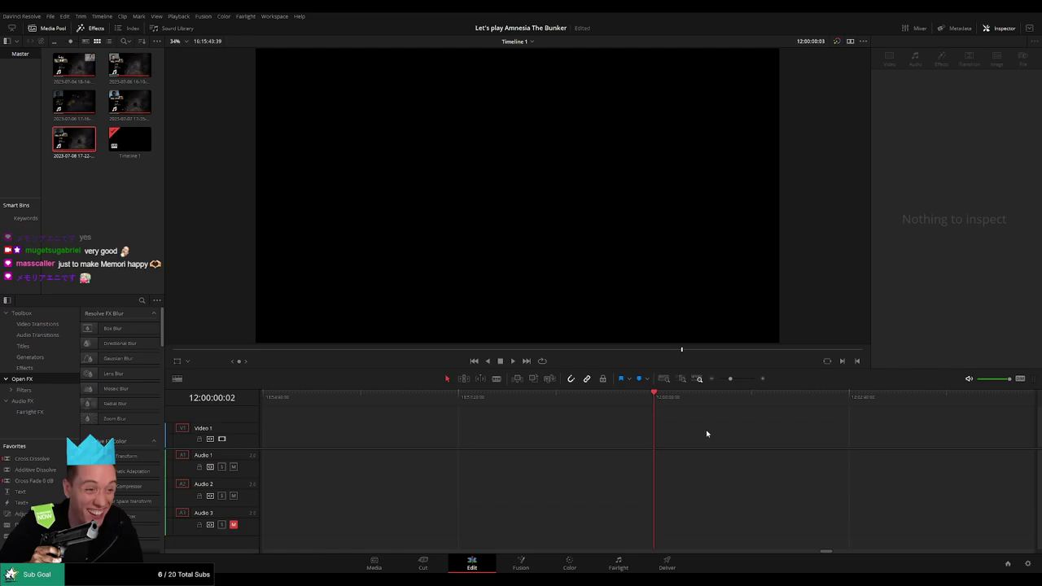
pyautogui.scroll(-2, 727, 382)
pyautogui.moveTo(757, 431); pyautogui.dragTo(669, 432)
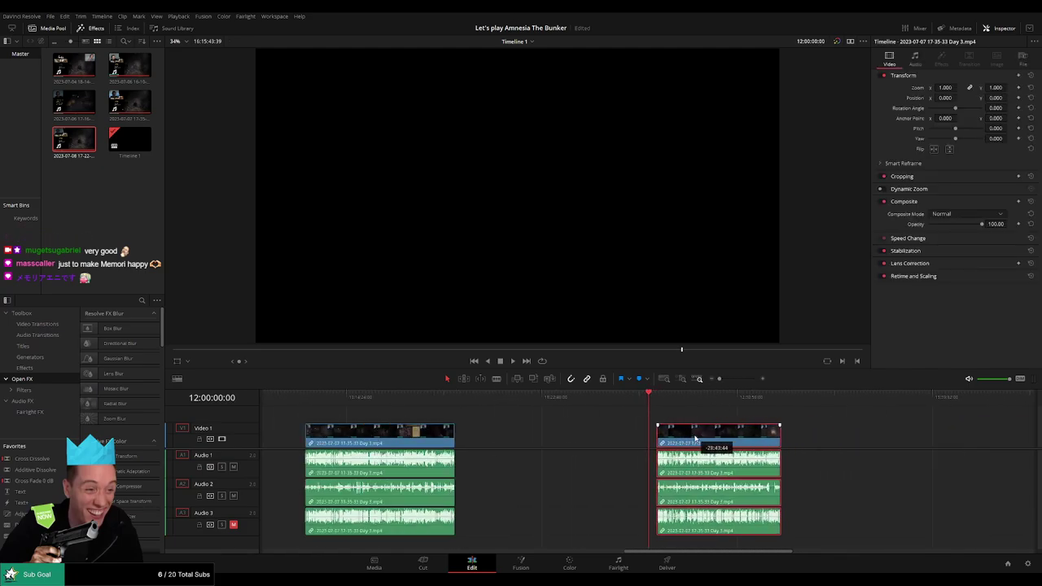
pyautogui.scroll(-1, 479, 417)
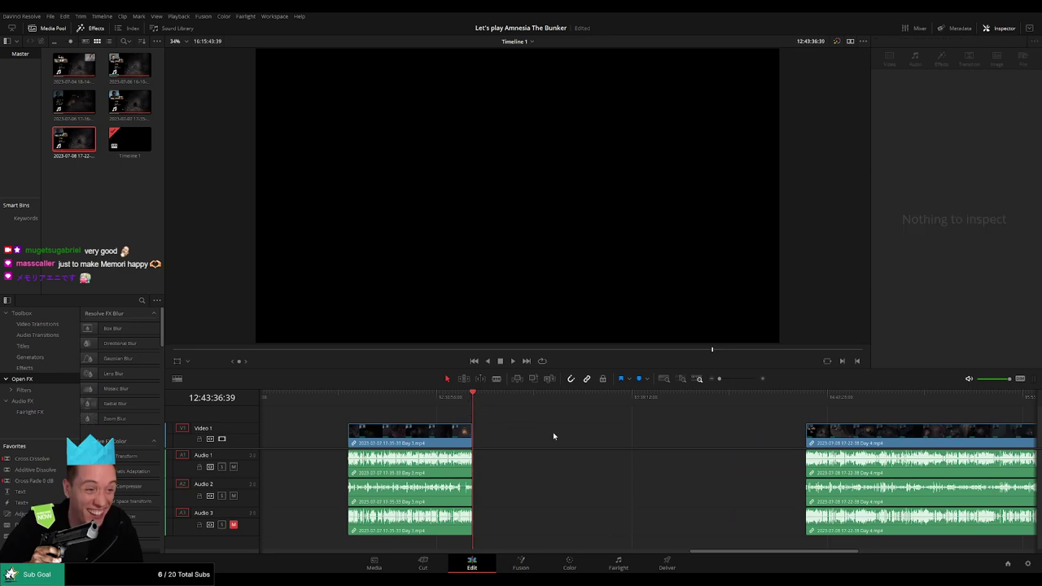
pyautogui.moveTo(835, 440); pyautogui.dragTo(531, 440)
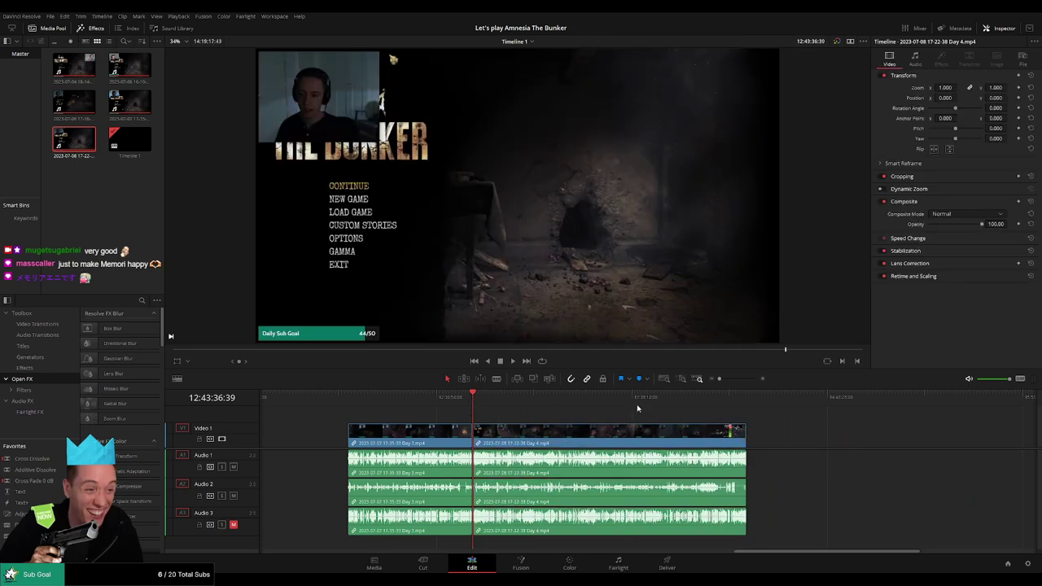
pyautogui.moveTo(719, 378); pyautogui.dragTo(738, 379)
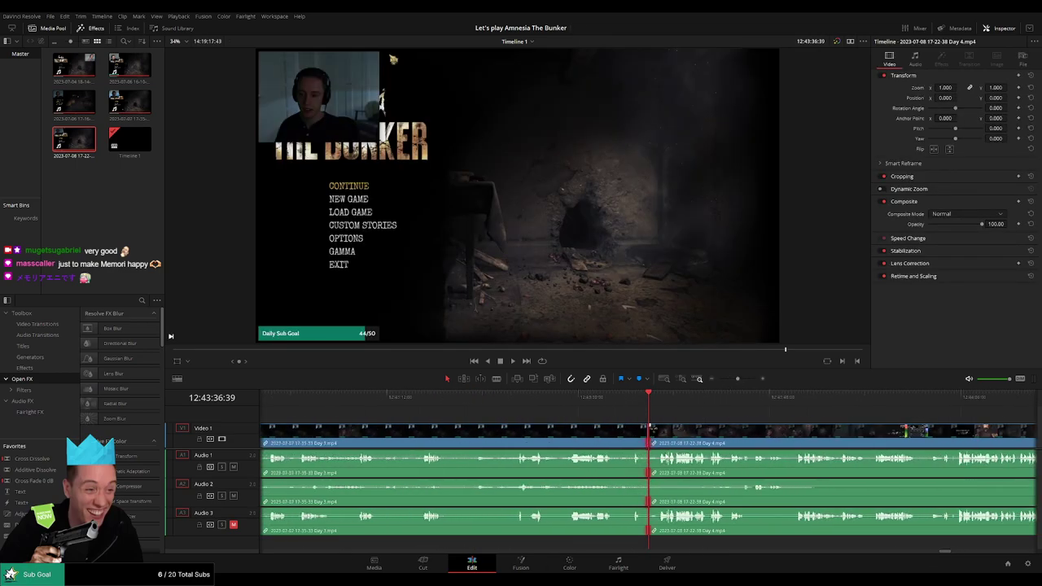
# Play back across the Day 3 to Day 4 join to check it.
pyautogui.press('space')
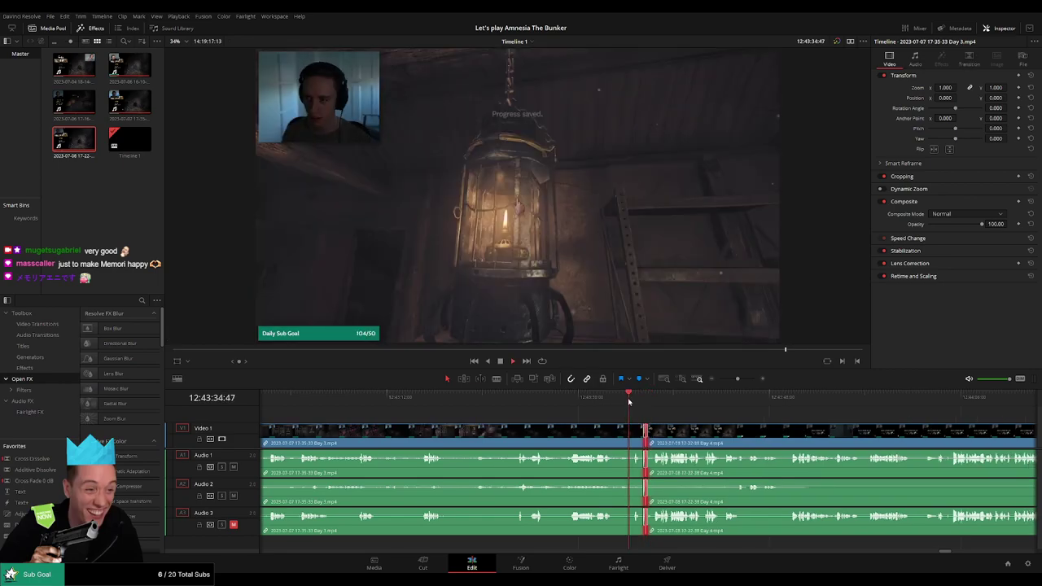
pyautogui.click(630, 399)
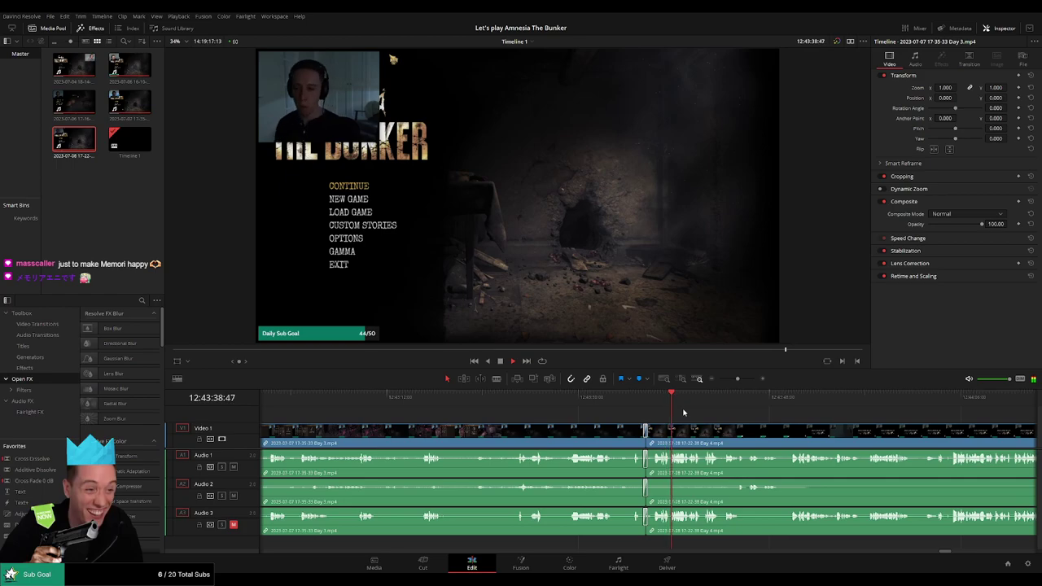
pyautogui.scroll(-3, 521, 415)
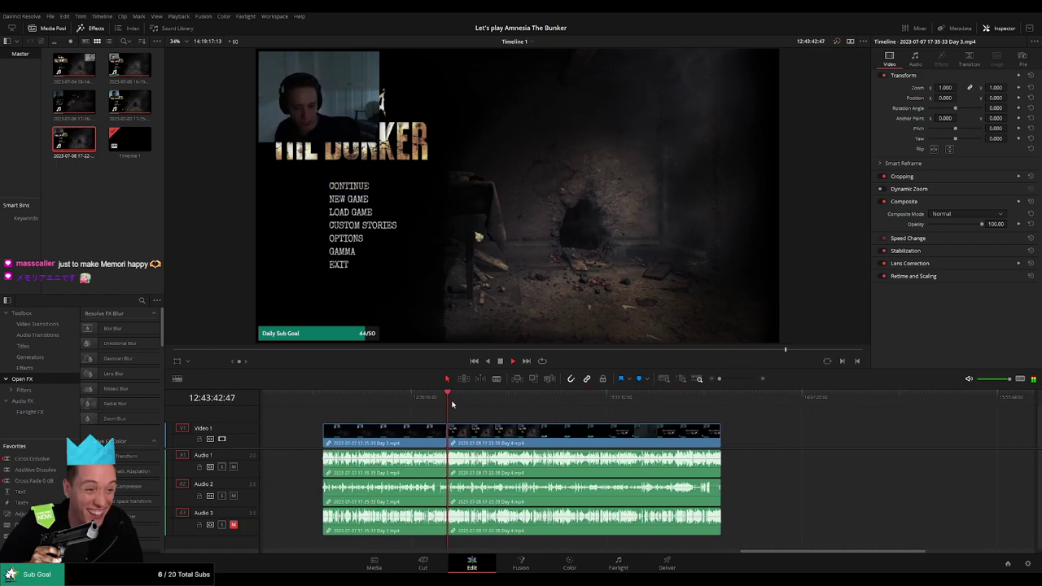
# Scrub and play through the Day 4 footage to find the next cut point near 12:52:31.
pyautogui.moveTo(453, 404); pyautogui.dragTo(472, 404)
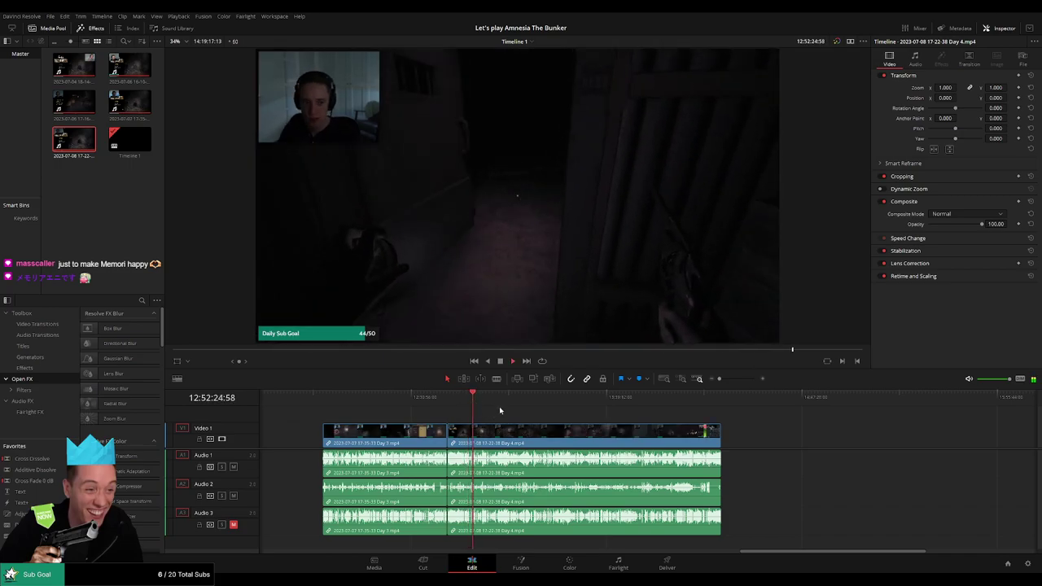
pyautogui.moveTo(719, 378); pyautogui.dragTo(729, 379)
pyautogui.click(611, 405)
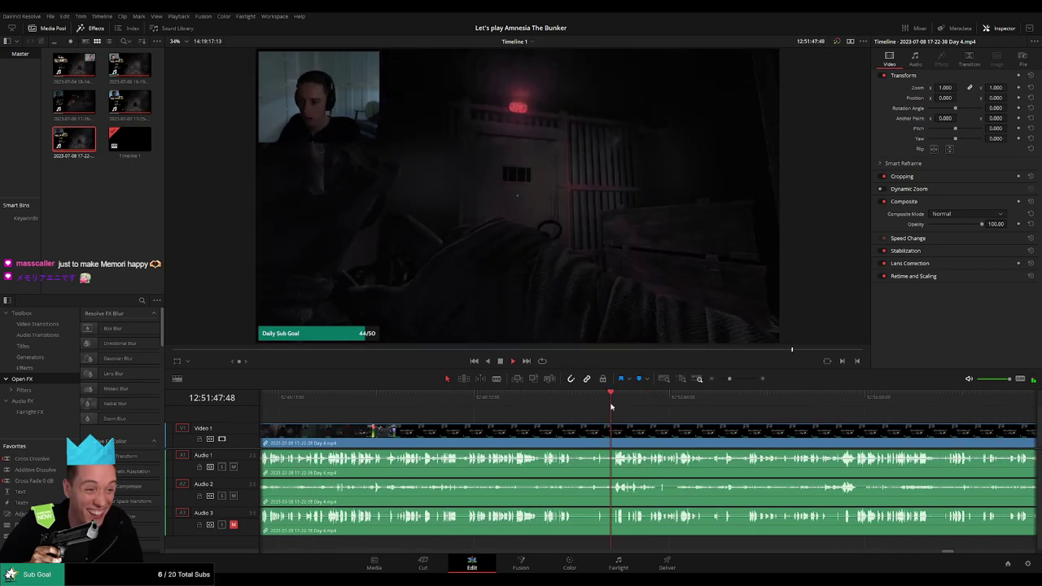
pyautogui.moveTo(612, 406); pyautogui.dragTo(657, 403)
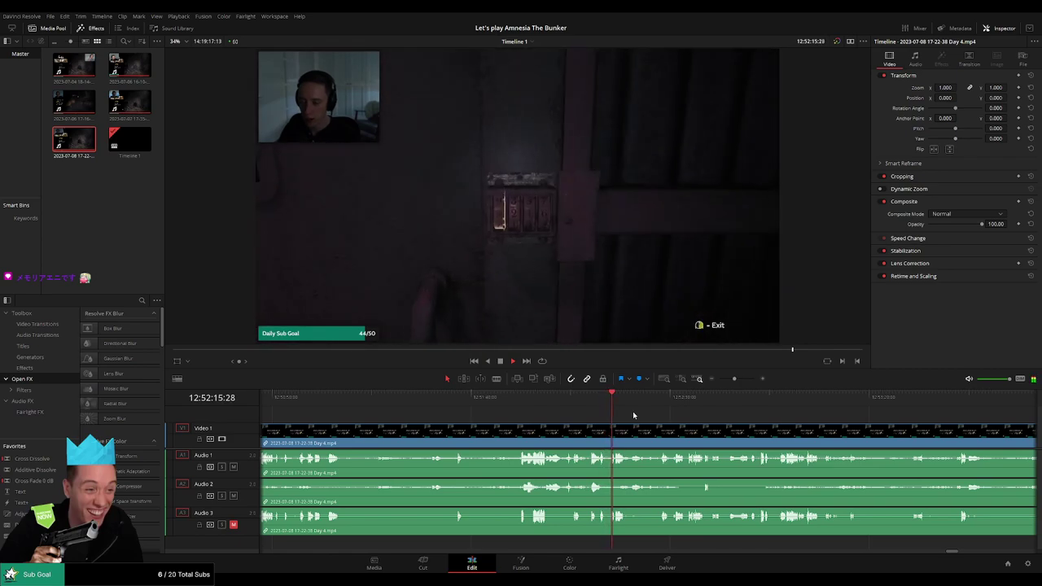
pyautogui.press('space')
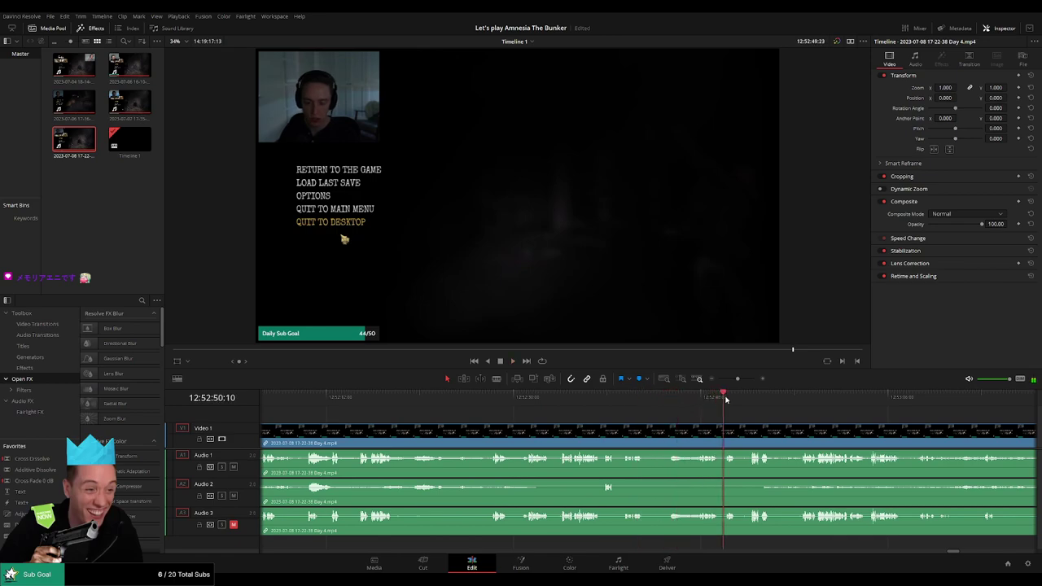
pyautogui.click(607, 399)
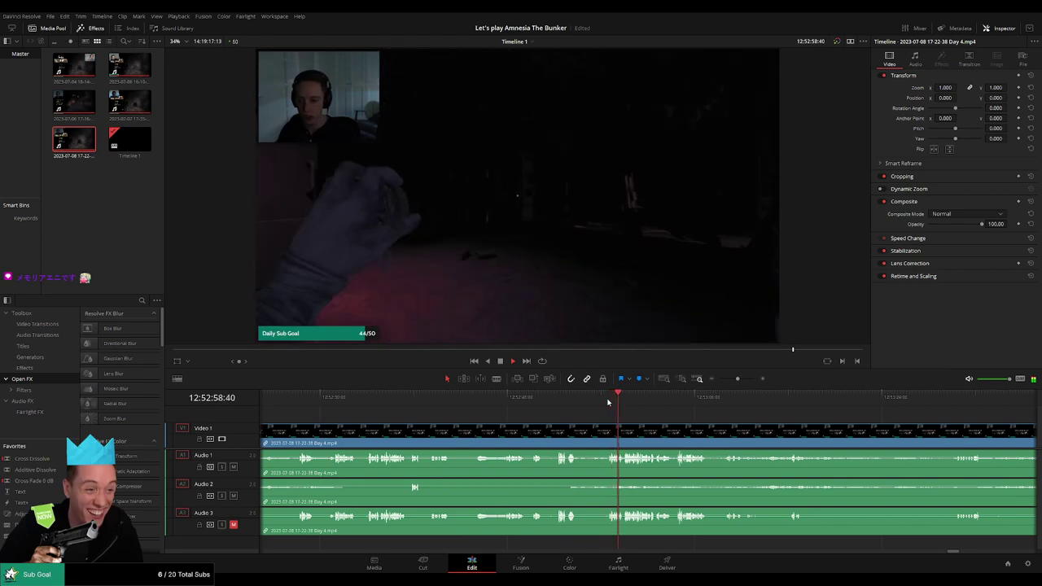
pyautogui.moveTo(326, 398); pyautogui.dragTo(533, 426)
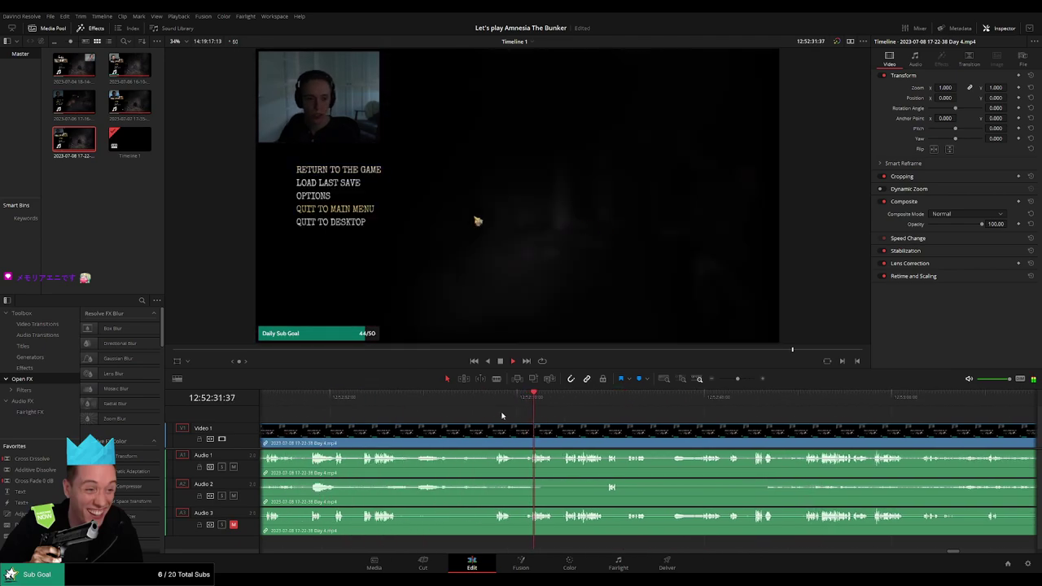
# Blade the Day 4 clip on every track at 12:52:27:00 and add audio fades around the cut.
pyautogui.click(492, 398)
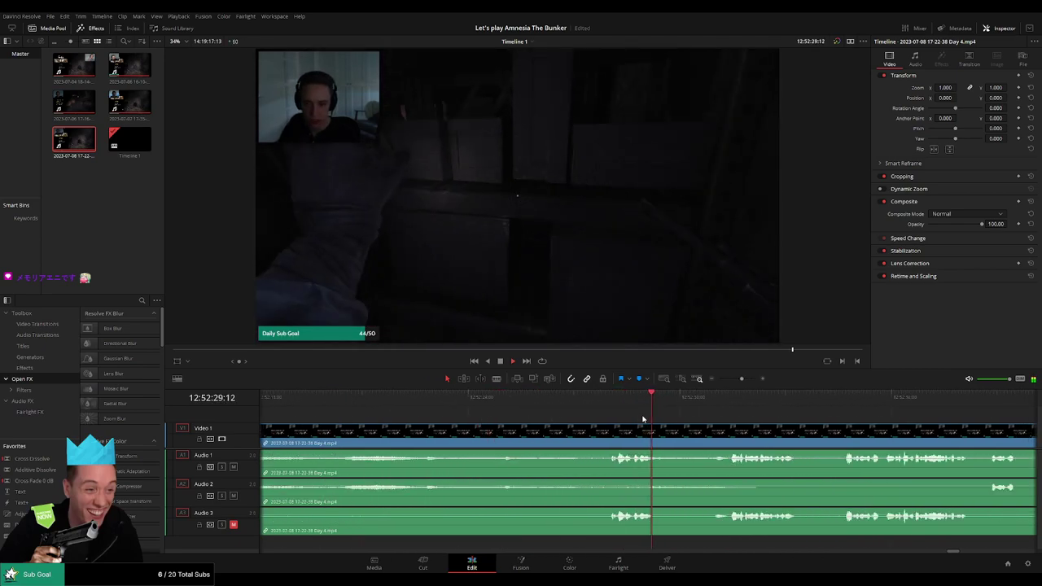
pyautogui.moveTo(600, 397)
pyautogui.mouseDown()
pyautogui.moveTo(610, 405)
pyautogui.moveTo(573, 413)
pyautogui.moveTo(575, 425)
pyautogui.moveTo(593, 429)
pyautogui.moveTo(571, 426)
pyautogui.moveTo(541, 453)
pyautogui.moveTo(612, 454)
pyautogui.mouseUp()
pyautogui.hotkey('ctrl', 'b')
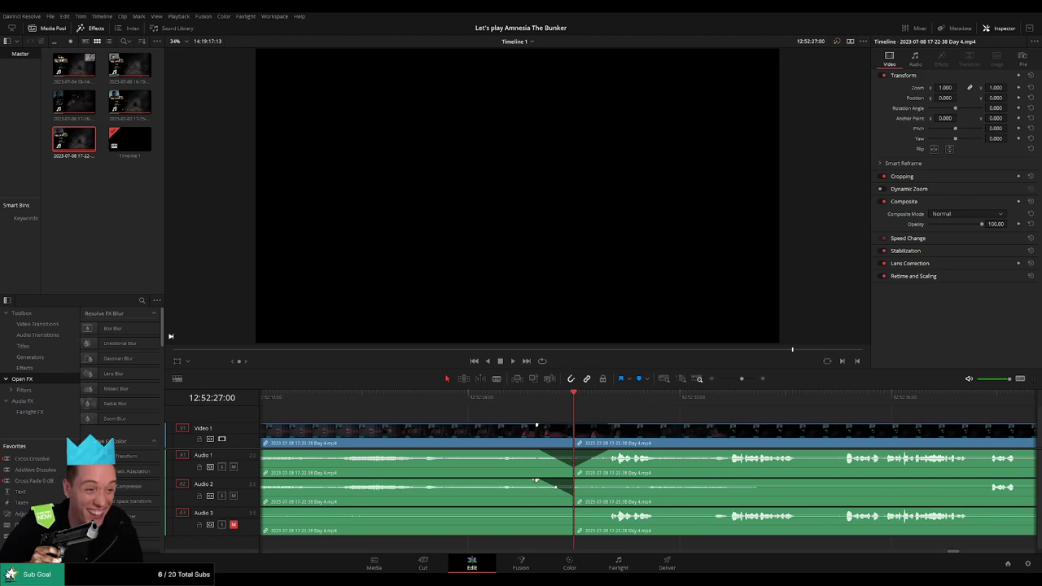
pyautogui.moveTo(575, 482); pyautogui.dragTo(612, 482)
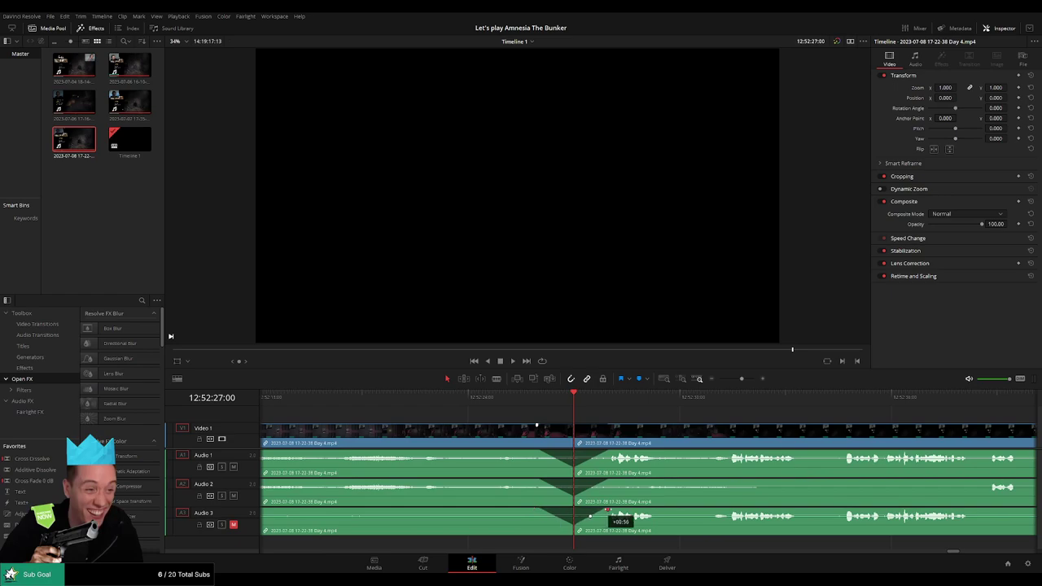
pyautogui.scroll(-1, 692, 427)
# Undo the last change, select the gap, and park the playhead inside the empty space.
pyautogui.scroll(-2, 635, 427)
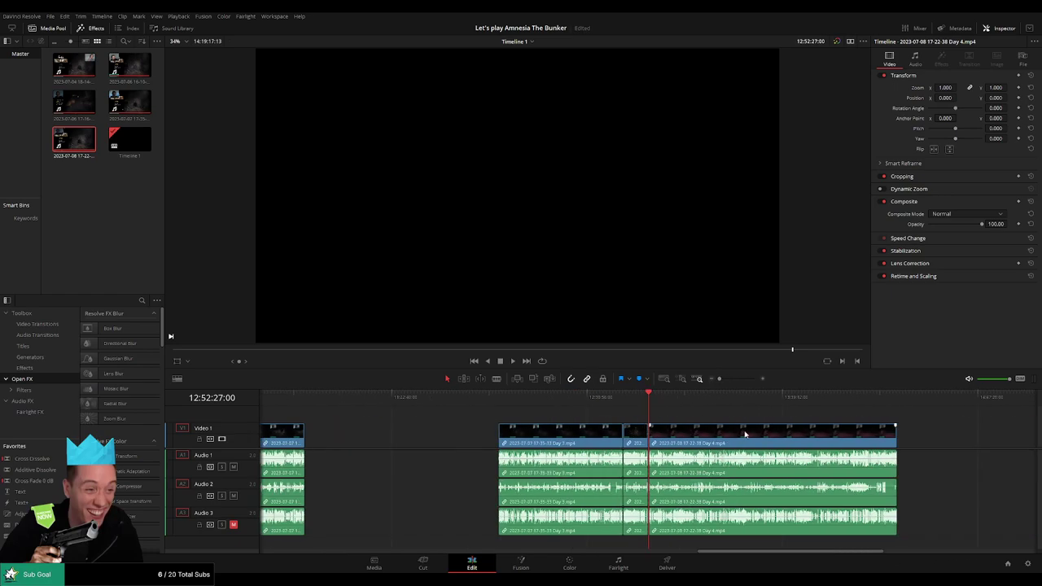
pyautogui.scroll(-2, 570, 429)
pyautogui.click(329, 405)
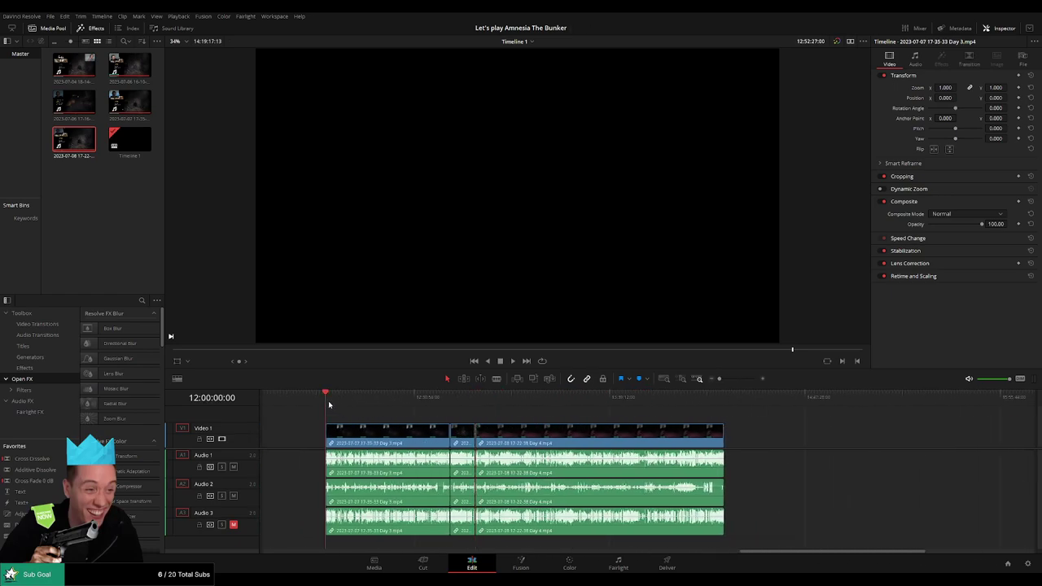
pyautogui.click(476, 399)
pyautogui.hscroll(3, 489, 415)
pyautogui.hotkey('ctrl', 'z')
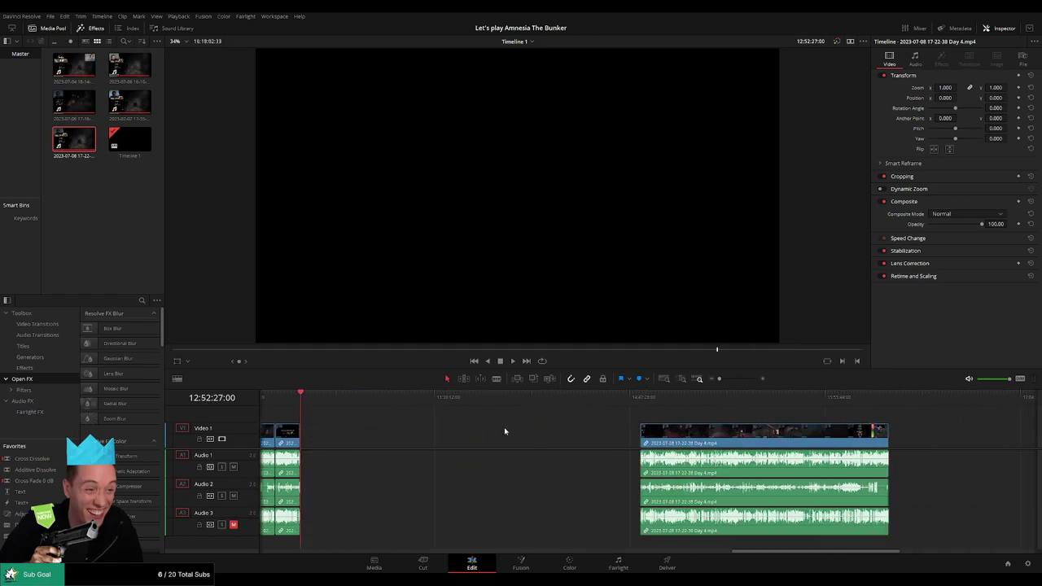
pyautogui.click(504, 431)
pyautogui.moveTo(315, 403); pyautogui.dragTo(492, 419)
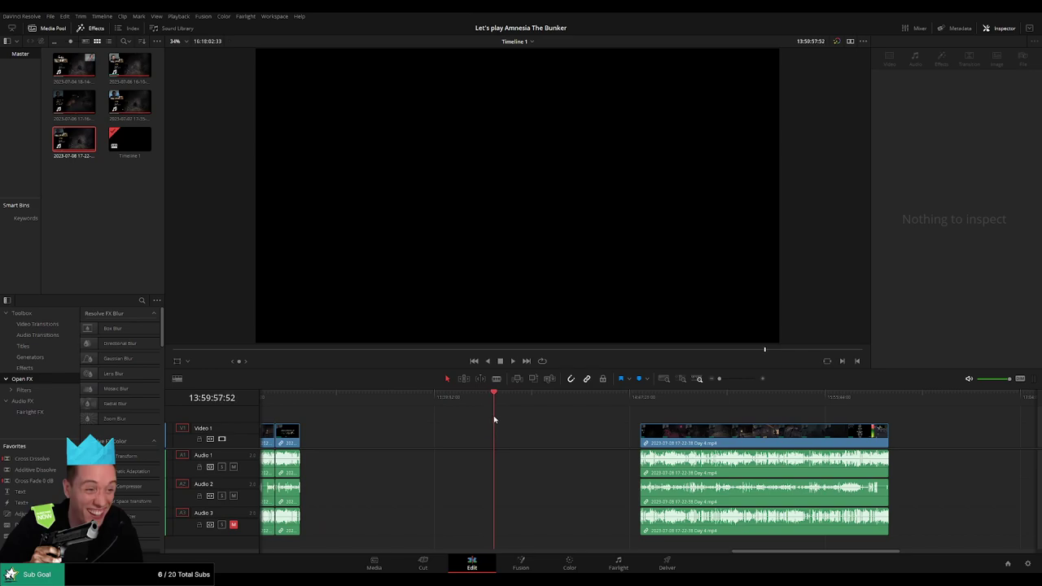
# Slide the later Day 4 piece left to start at the playhead, 14:00:00:00, and preview it.
pyautogui.scroll(3, 630, 402)
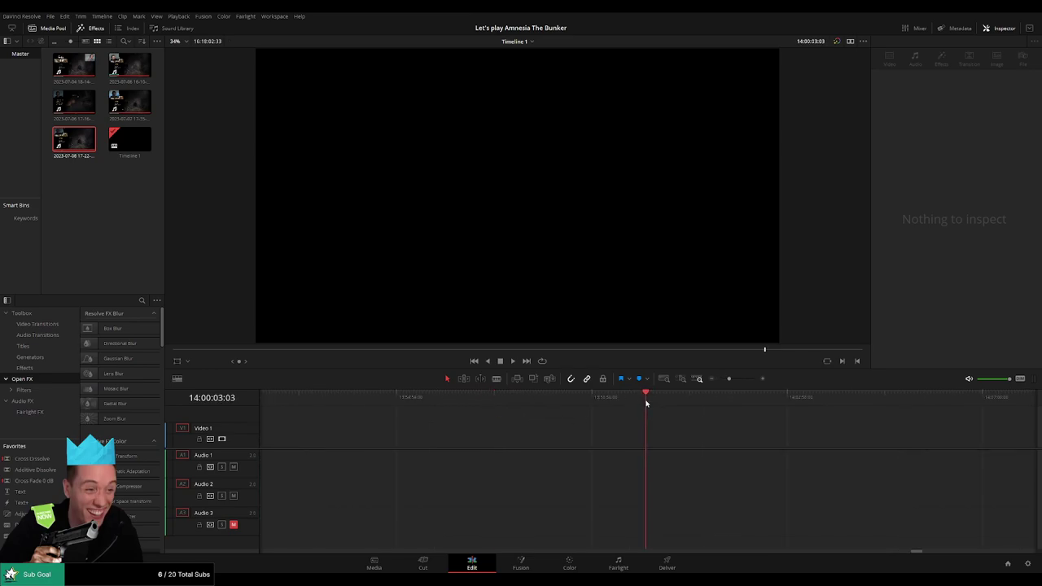
pyautogui.moveTo(730, 379); pyautogui.dragTo(719, 380)
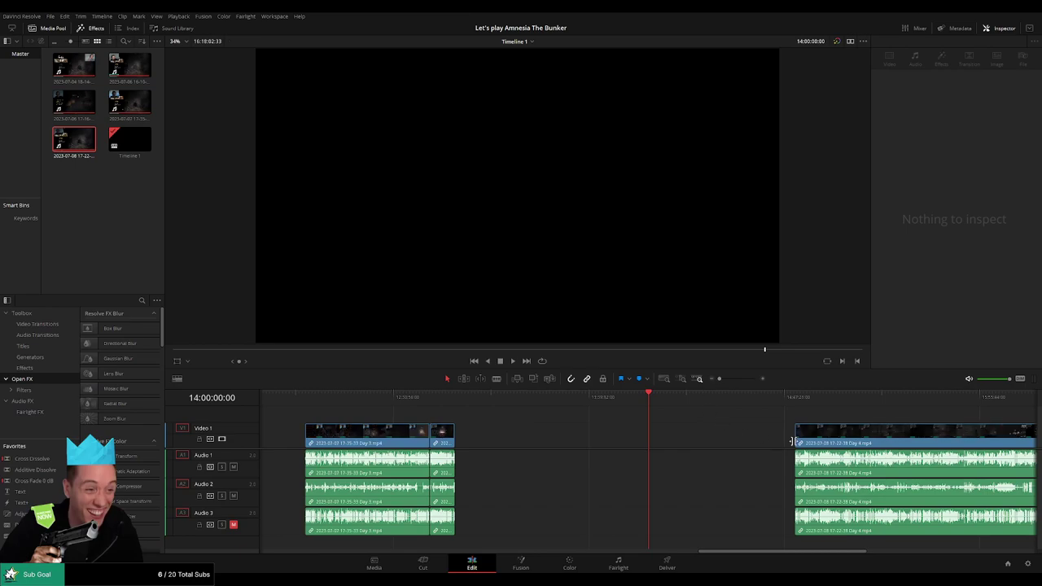
pyautogui.moveTo(801, 431); pyautogui.dragTo(659, 428)
pyautogui.hscroll(3, 450, 416)
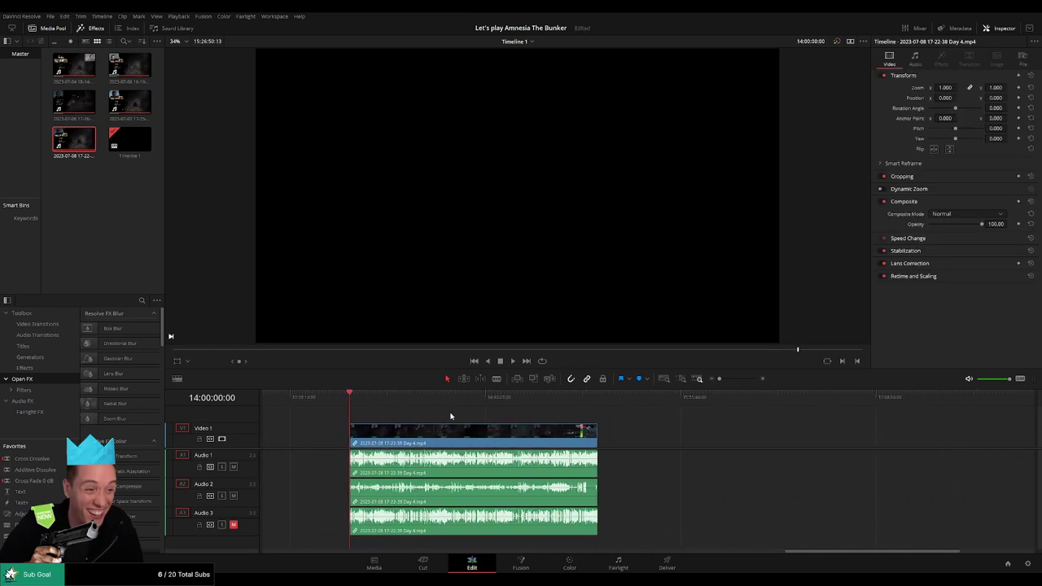
pyautogui.moveTo(391, 414); pyautogui.dragTo(483, 414)
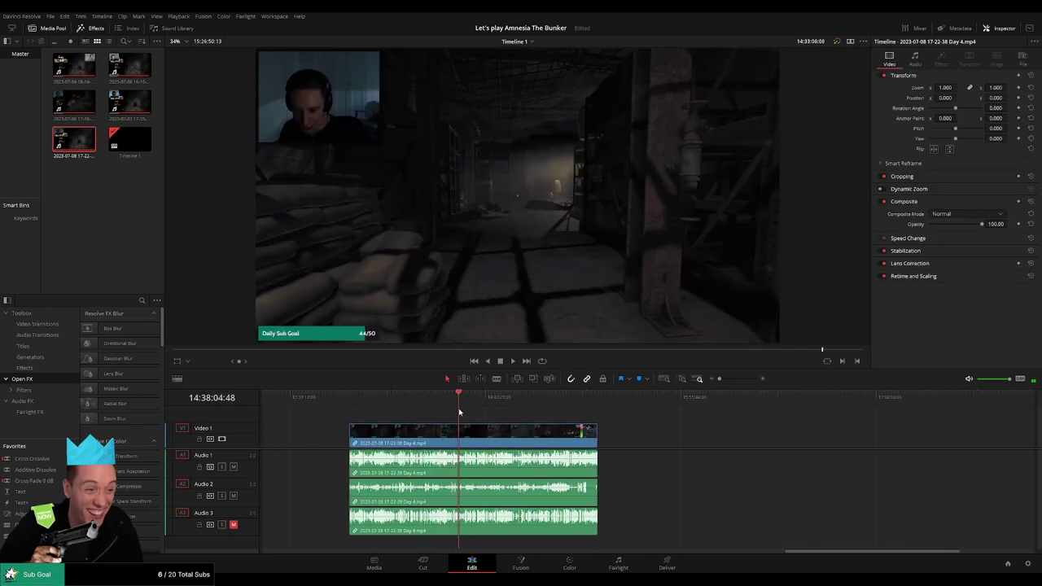
pyautogui.press('l')
pyautogui.press('l')
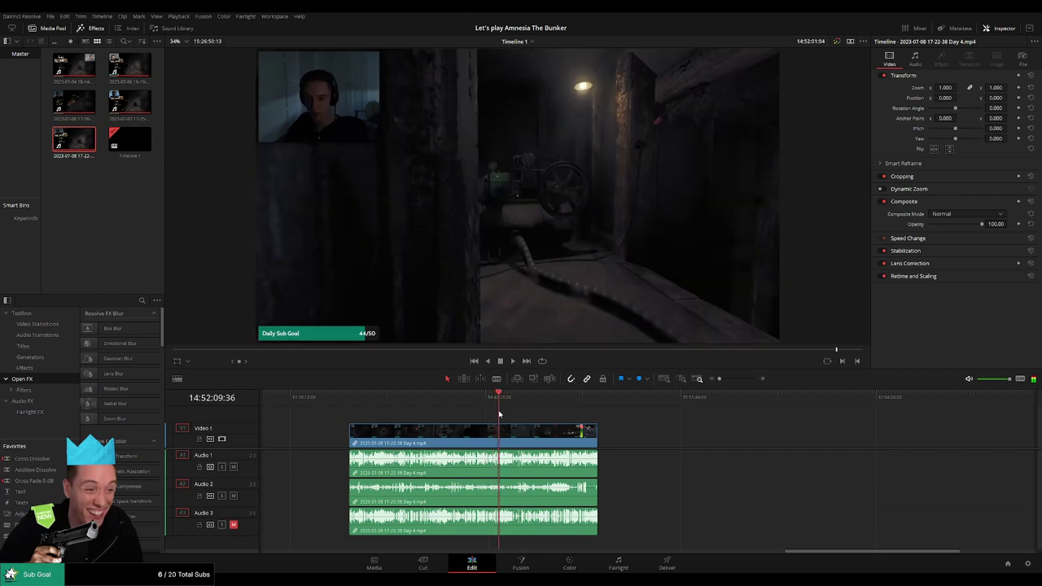
pyautogui.hotkey('ctrl', '=')
pyautogui.hotkey('ctrl', '=')
pyautogui.hotkey('ctrl', '=')
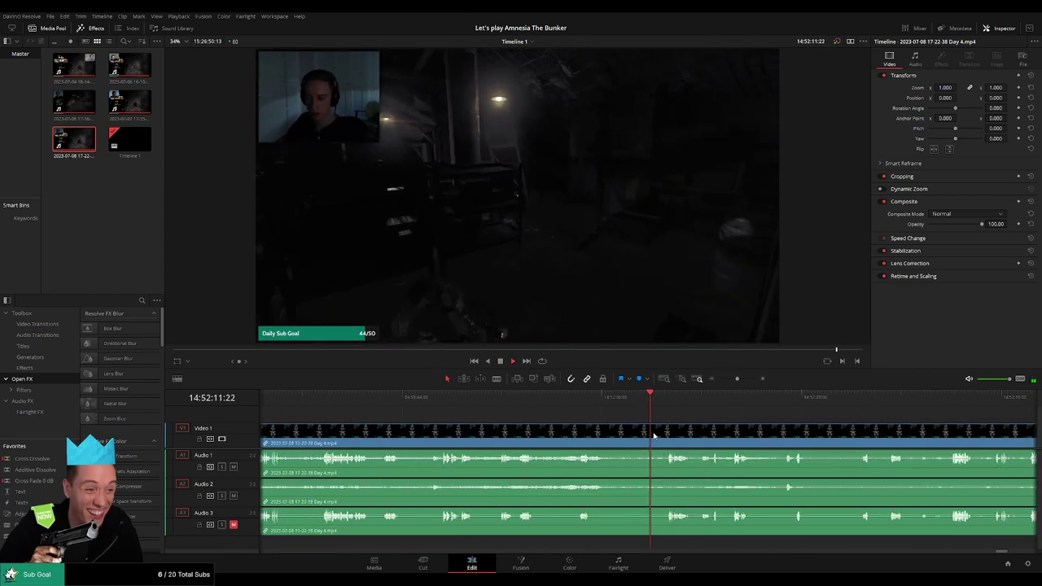
pyautogui.click(577, 402)
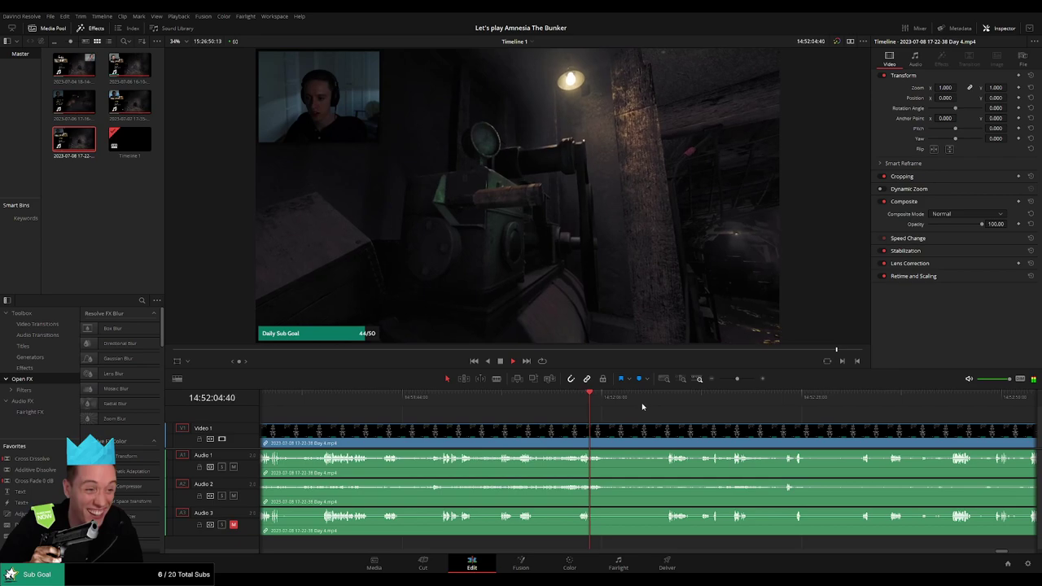
pyautogui.click(659, 404)
pyautogui.hotkey('ctrl', '=')
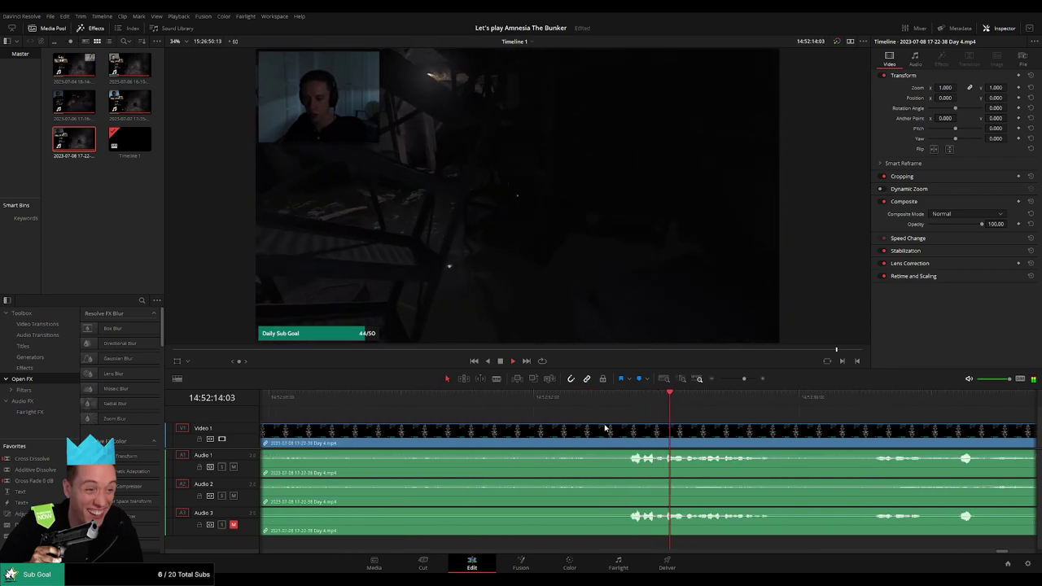
pyautogui.click(628, 404)
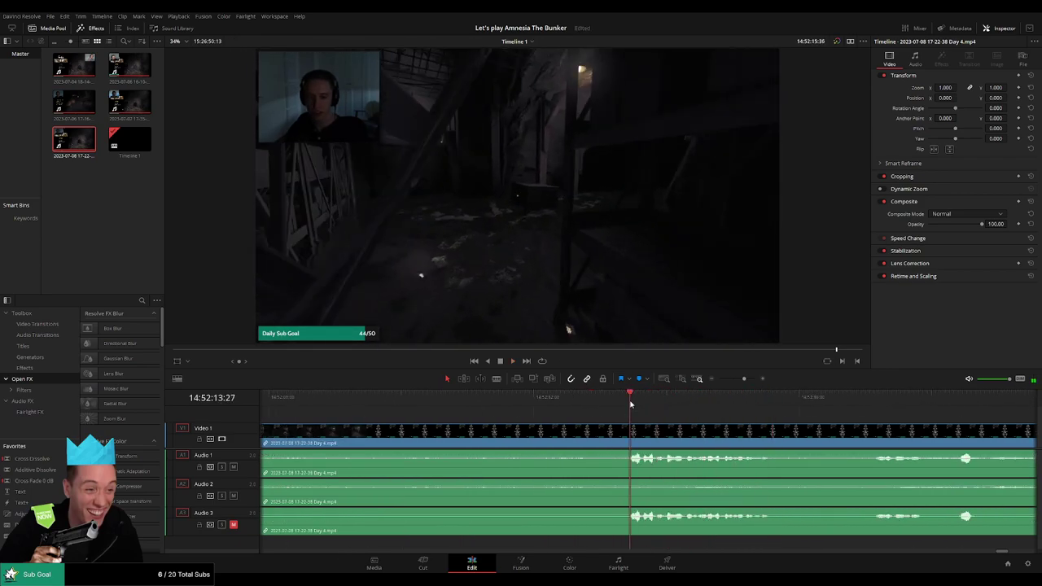
pyautogui.moveTo(744, 379); pyautogui.dragTo(737, 383)
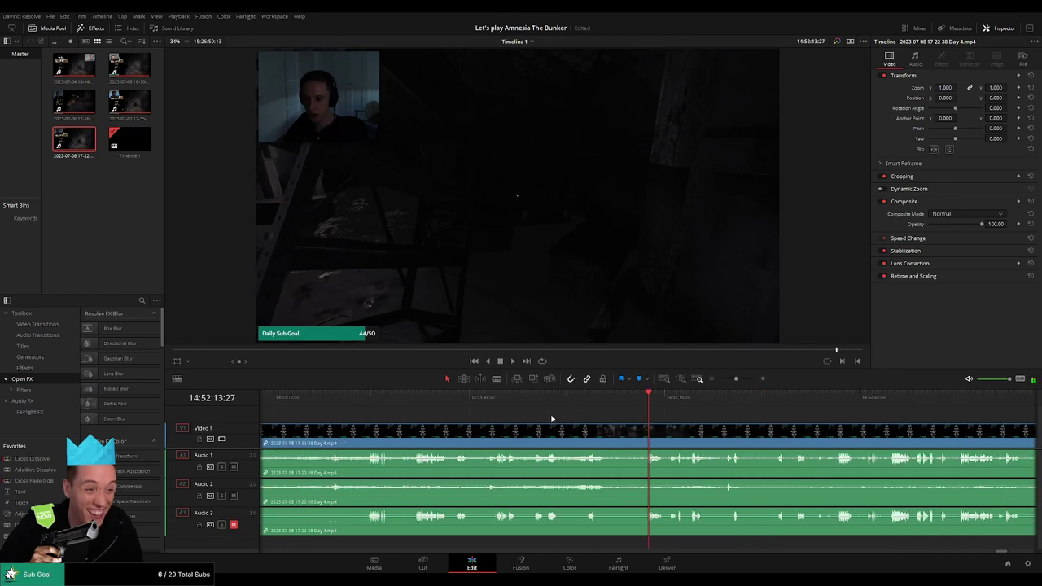
pyautogui.click(487, 407)
pyautogui.press('space')
pyautogui.click(439, 407)
pyautogui.click(420, 405)
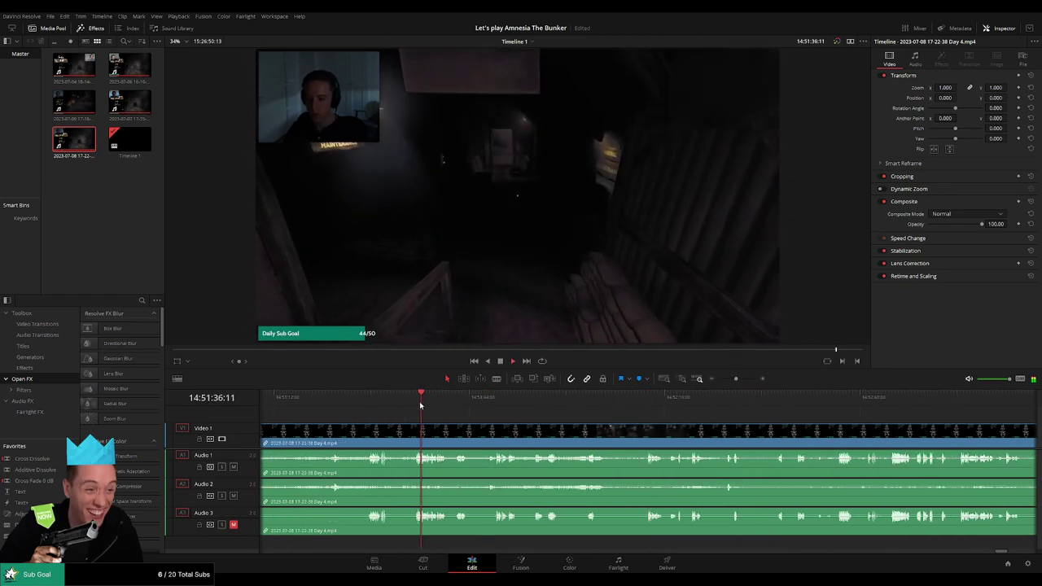
pyautogui.click(628, 407)
pyautogui.click(666, 409)
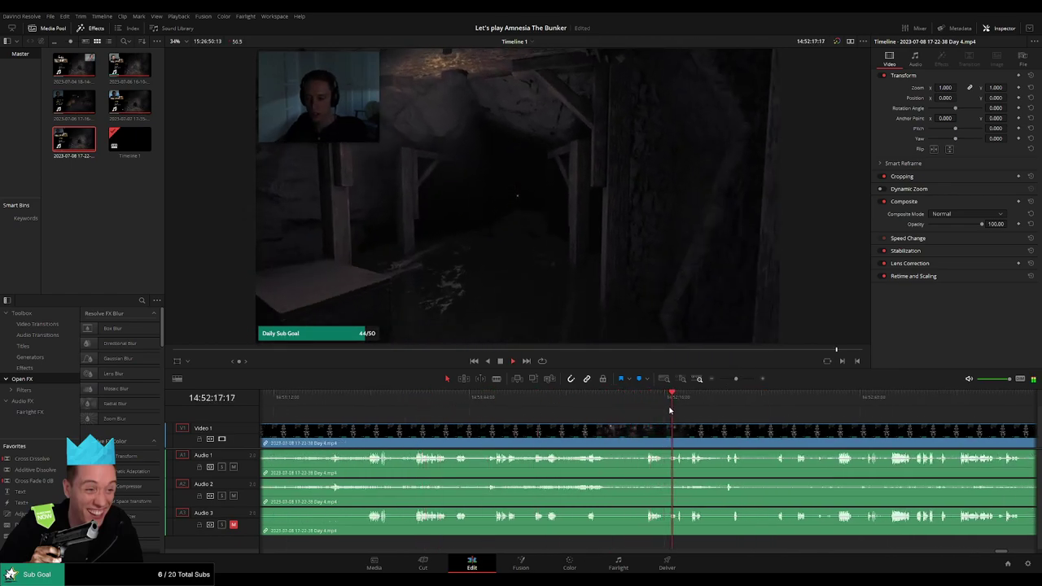
pyautogui.scroll(1, 643, 424)
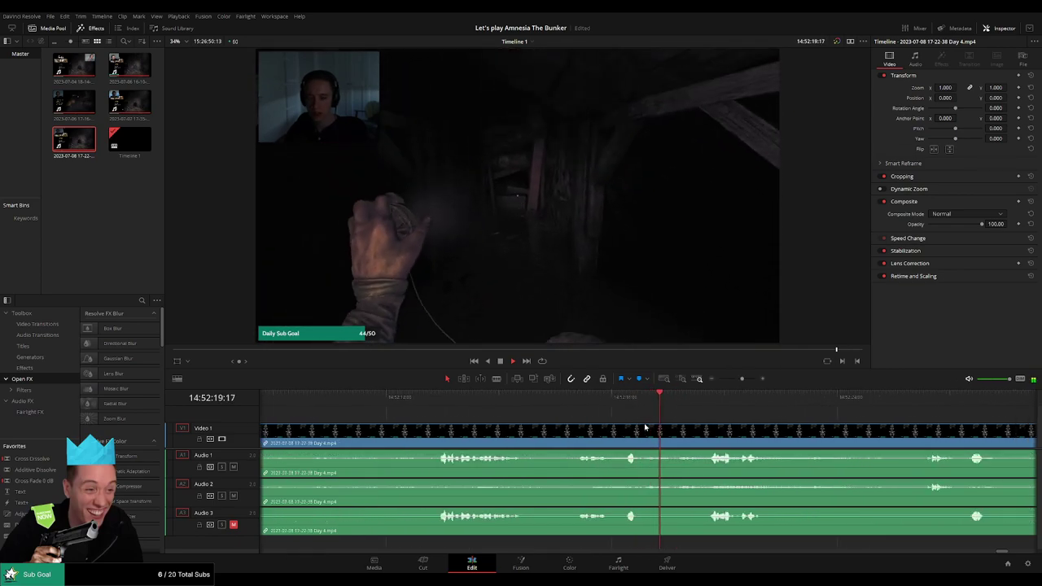
pyautogui.hscroll(2, 567, 419)
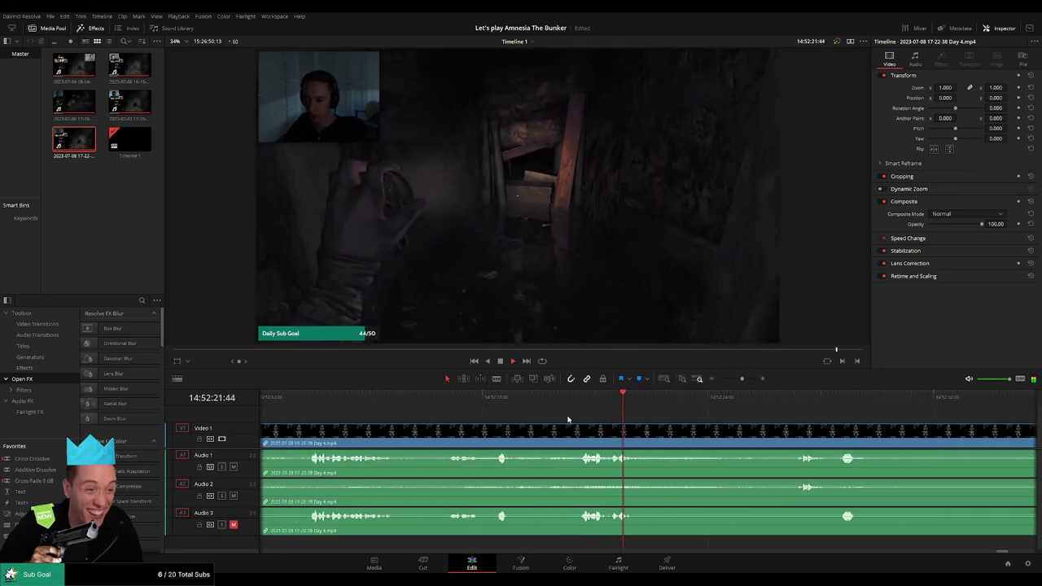
pyautogui.click(580, 400)
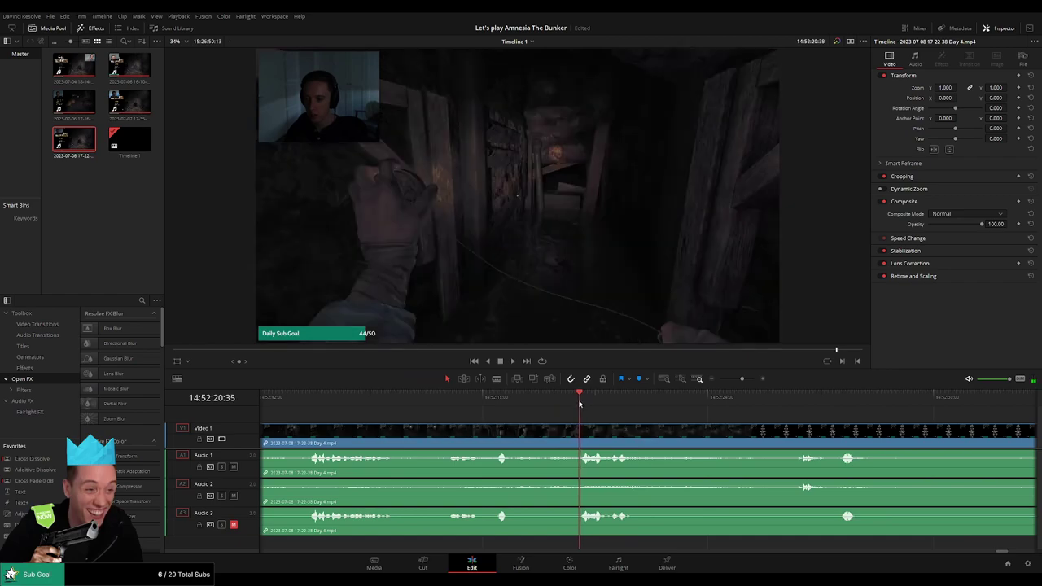
pyautogui.moveTo(580, 402)
pyautogui.mouseDown()
pyautogui.moveTo(539, 403)
pyautogui.moveTo(501, 429)
pyautogui.moveTo(534, 454)
pyautogui.mouseUp()
# Blade the Day 4 clip at 14:52:19:30 and add audio fades on both sides of the cut.
pyautogui.hotkey('ctrl', 'b')
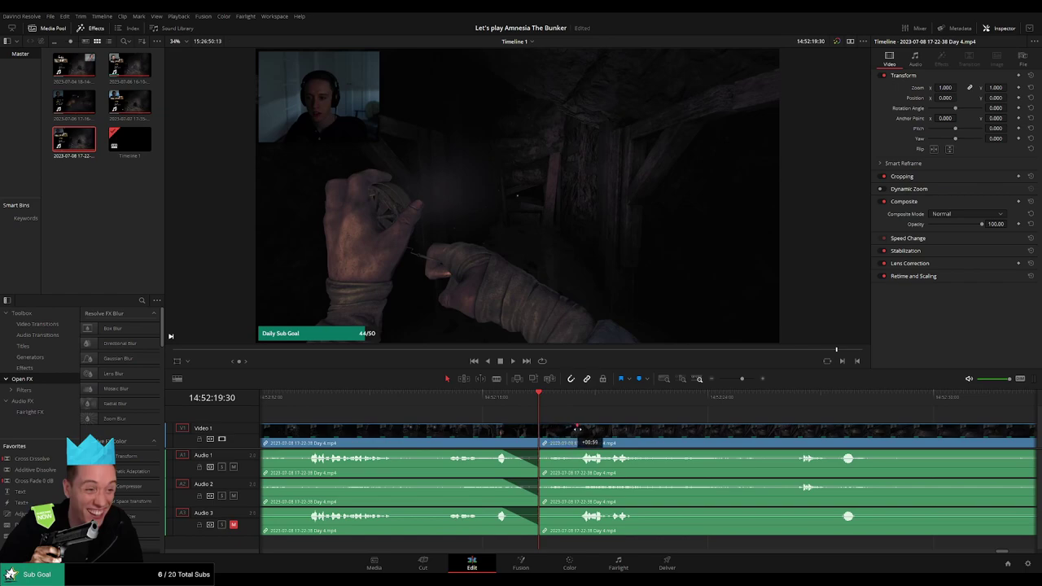
pyautogui.moveTo(578, 427); pyautogui.dragTo(577, 425)
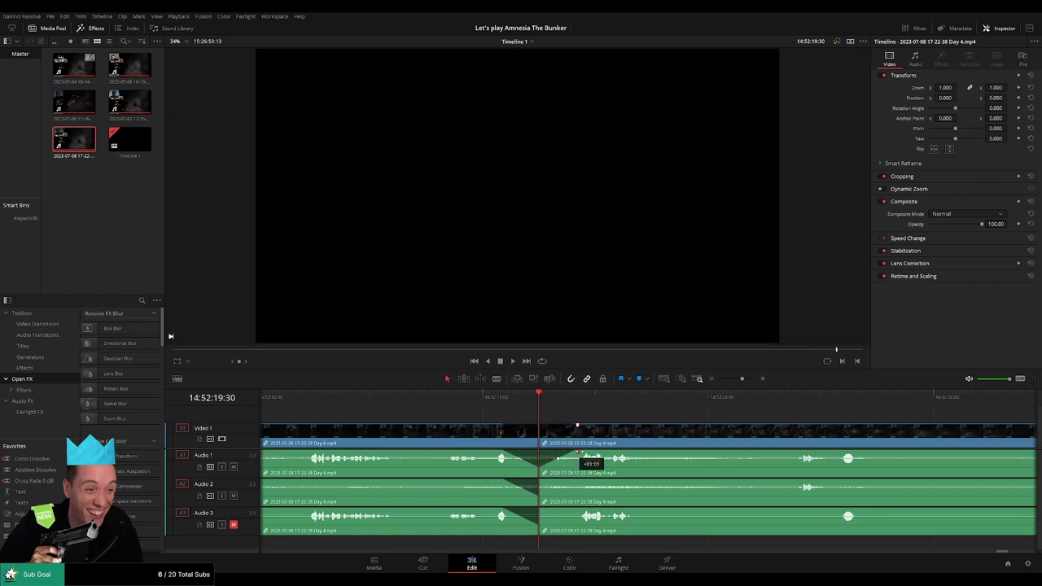
pyautogui.moveTo(555, 480); pyautogui.dragTo(579, 481)
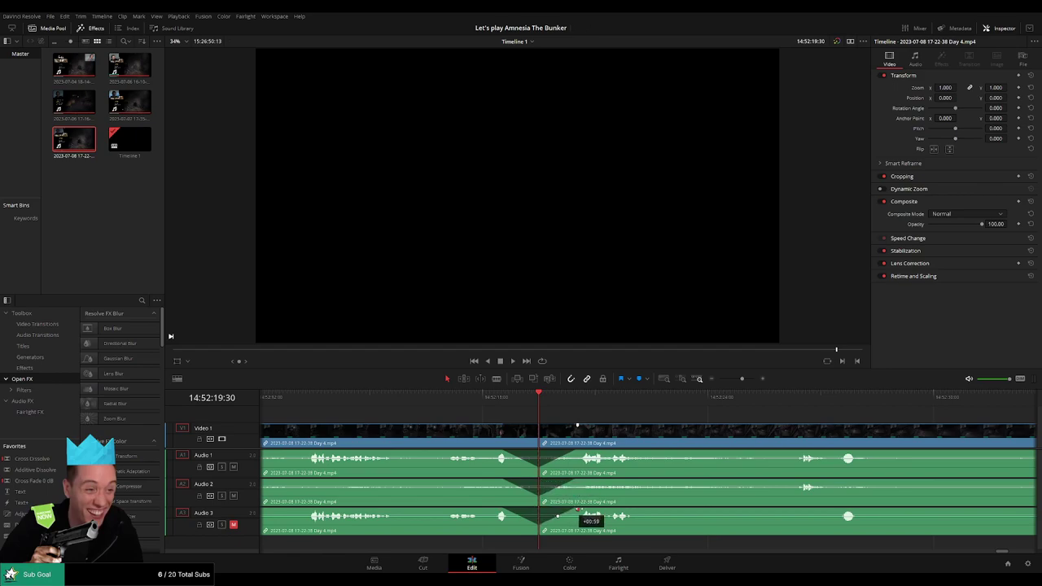
pyautogui.scroll(-3, 707, 404)
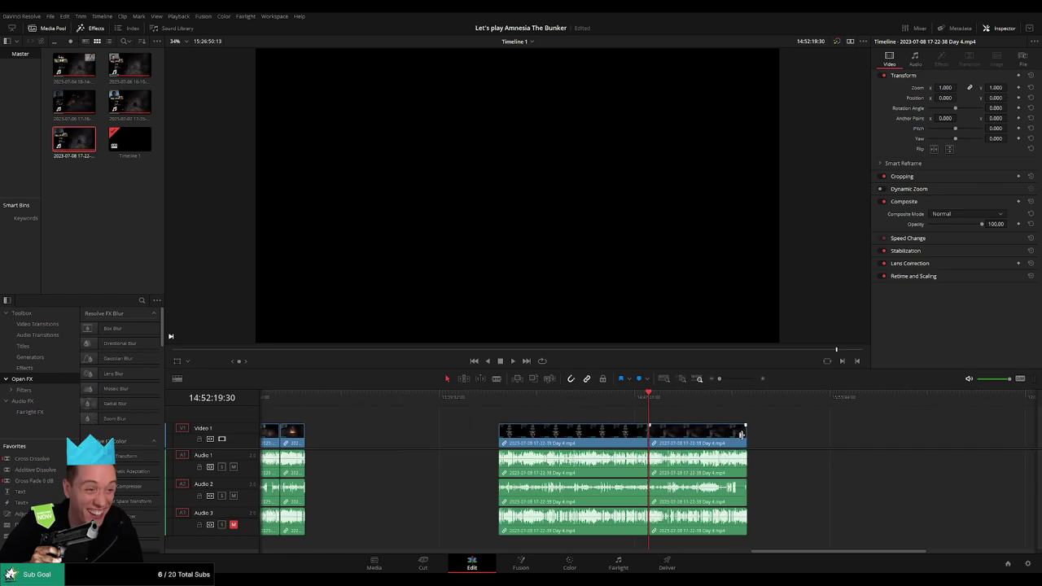
# Move the Day 4 piece after the 14:52:19:30 cut to start at 16:00:00:00, then play it.
pyautogui.hscroll(3, 588, 423)
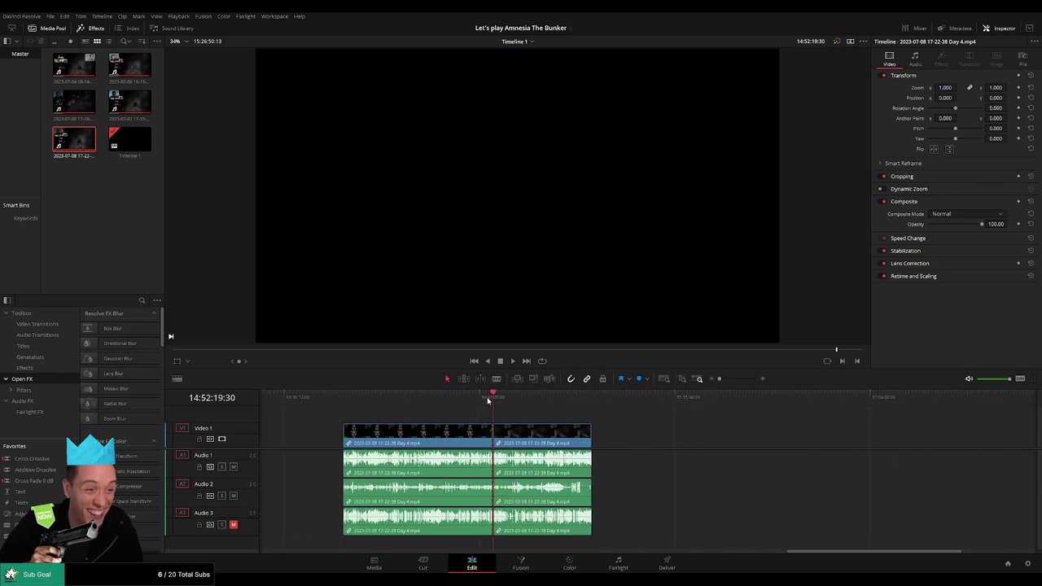
pyautogui.hscroll(3, 488, 400)
pyautogui.click(394, 422)
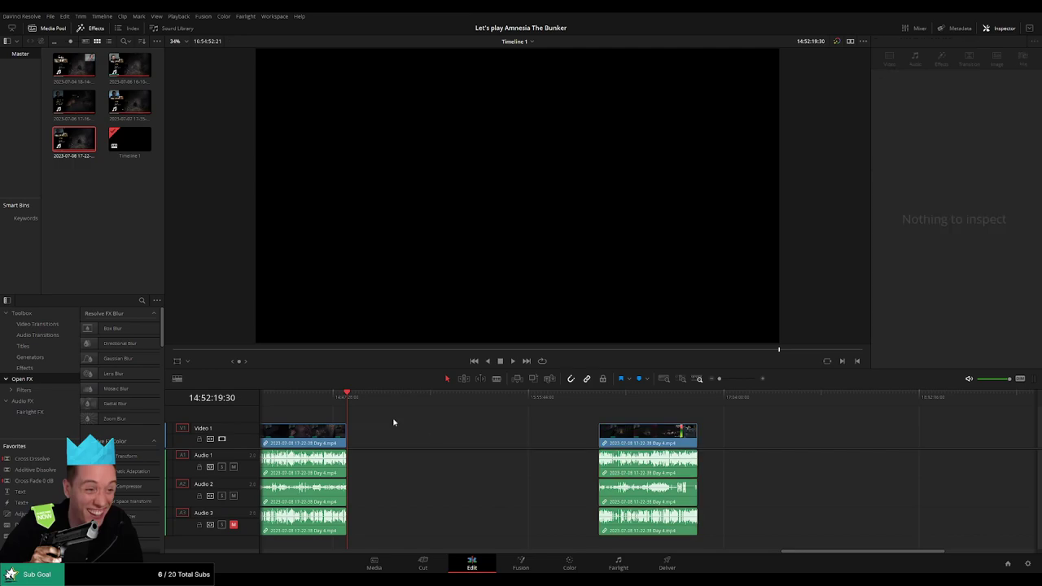
pyautogui.moveTo(485, 419); pyautogui.dragTo(539, 423)
pyautogui.moveTo(642, 429); pyautogui.dragTo(584, 417)
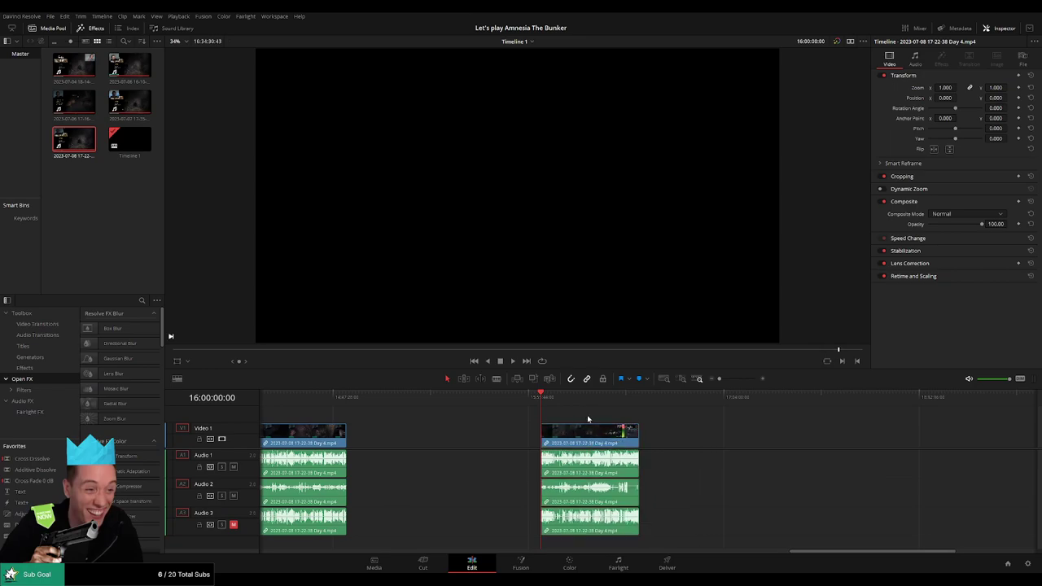
pyautogui.hscroll(2, 588, 418)
pyautogui.press('space')
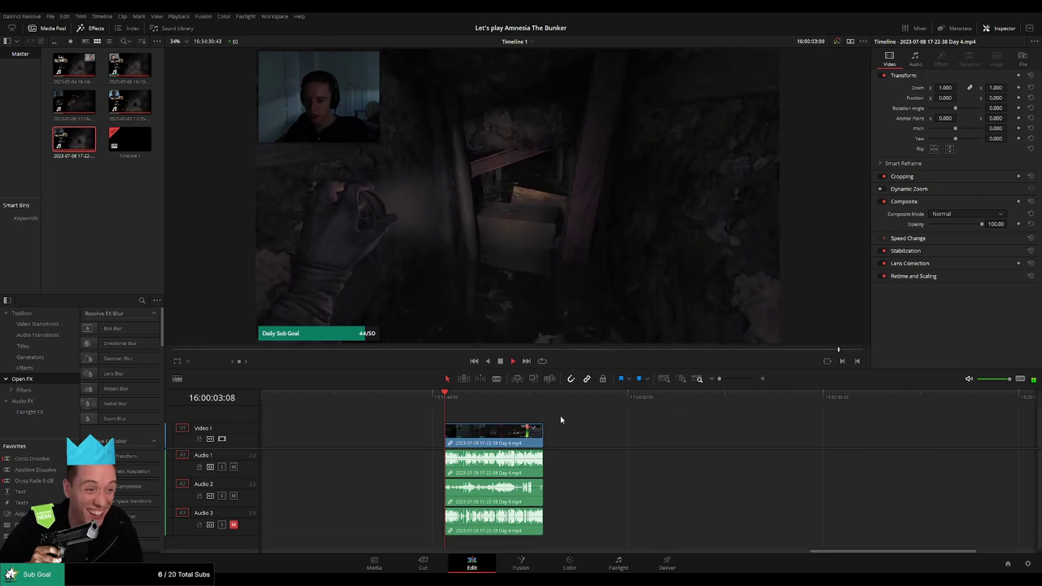
pyautogui.click(461, 399)
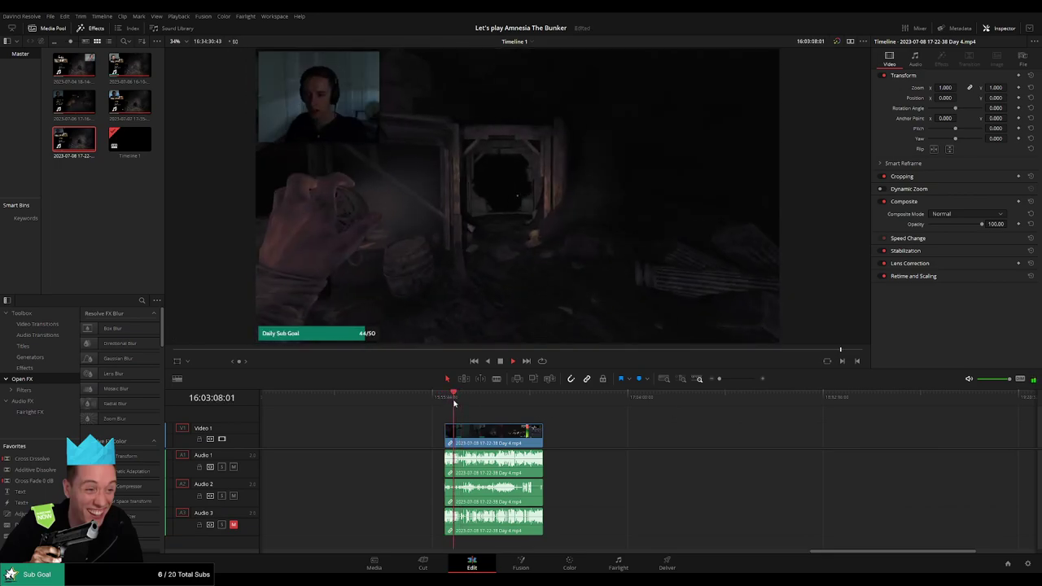
pyautogui.click(462, 400)
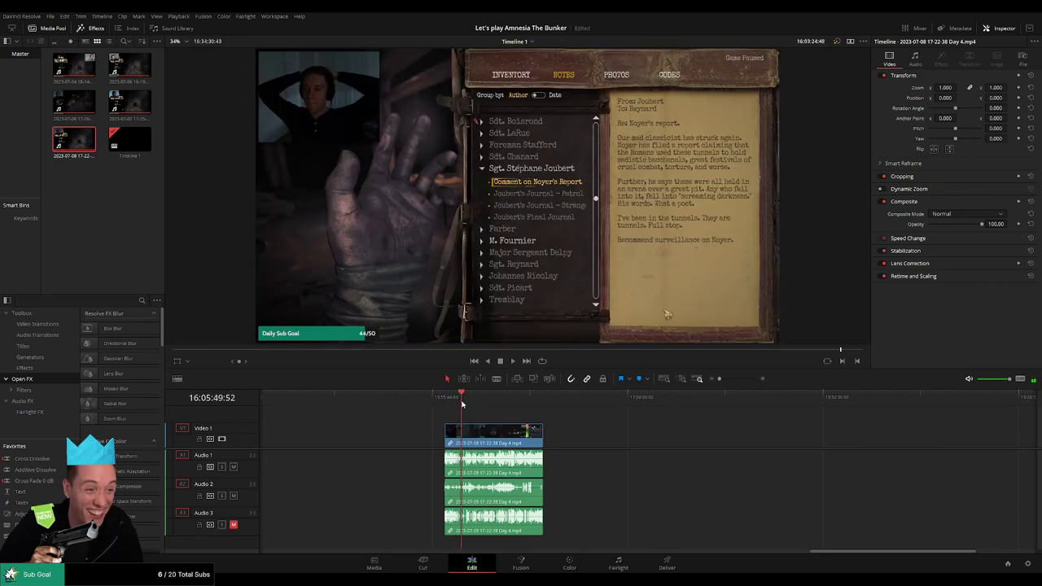
pyautogui.moveTo(462, 403); pyautogui.dragTo(481, 401)
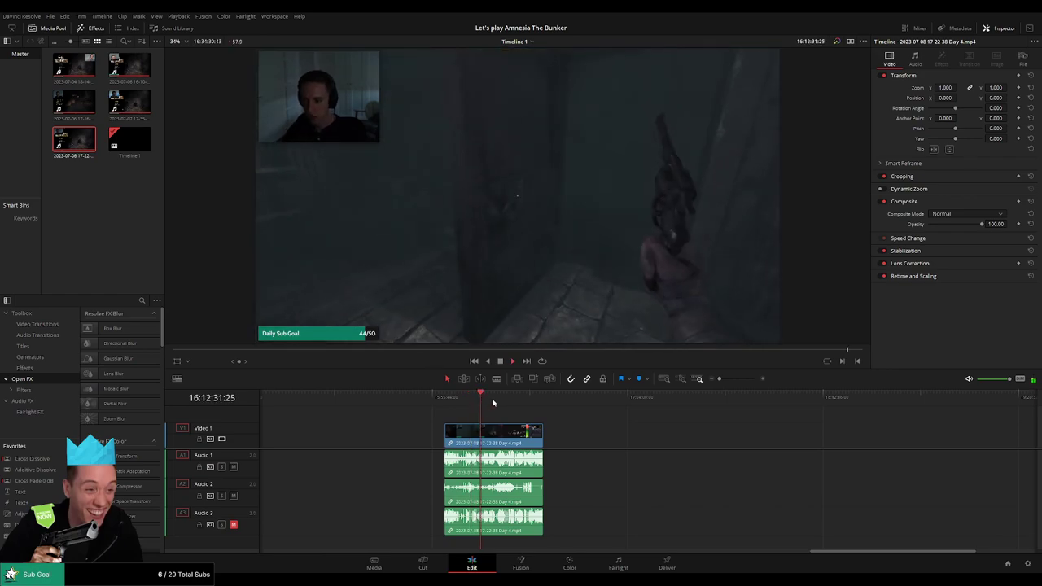
pyautogui.click(503, 401)
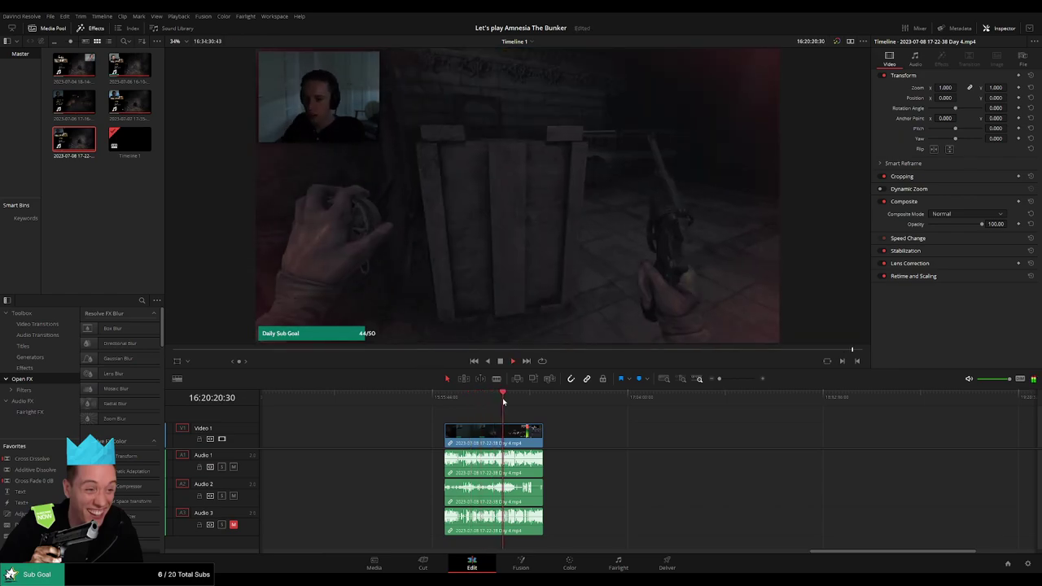
pyautogui.moveTo(502, 400); pyautogui.dragTo(512, 401)
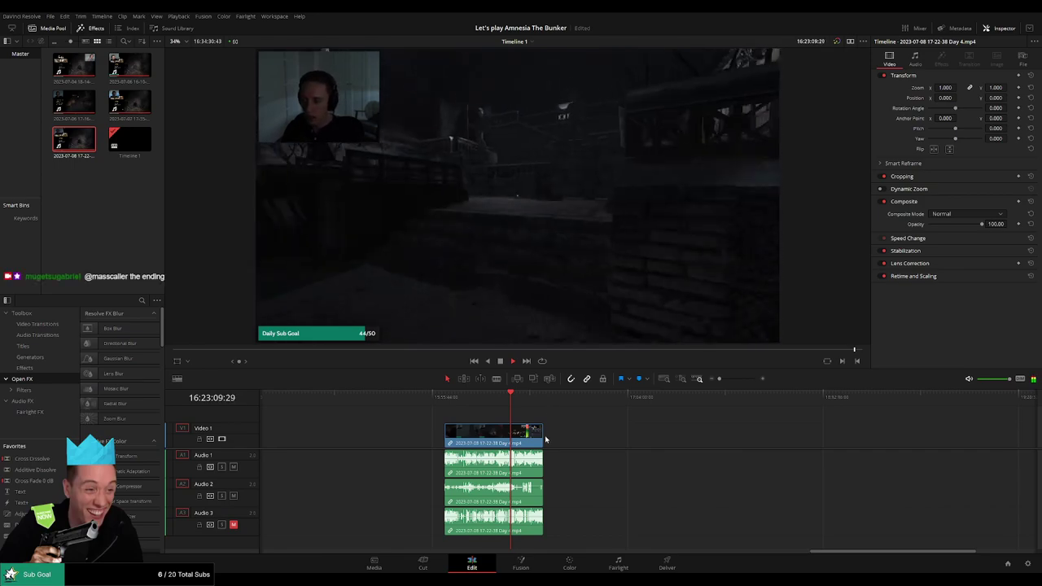
pyautogui.moveTo(720, 379); pyautogui.dragTo(729, 380)
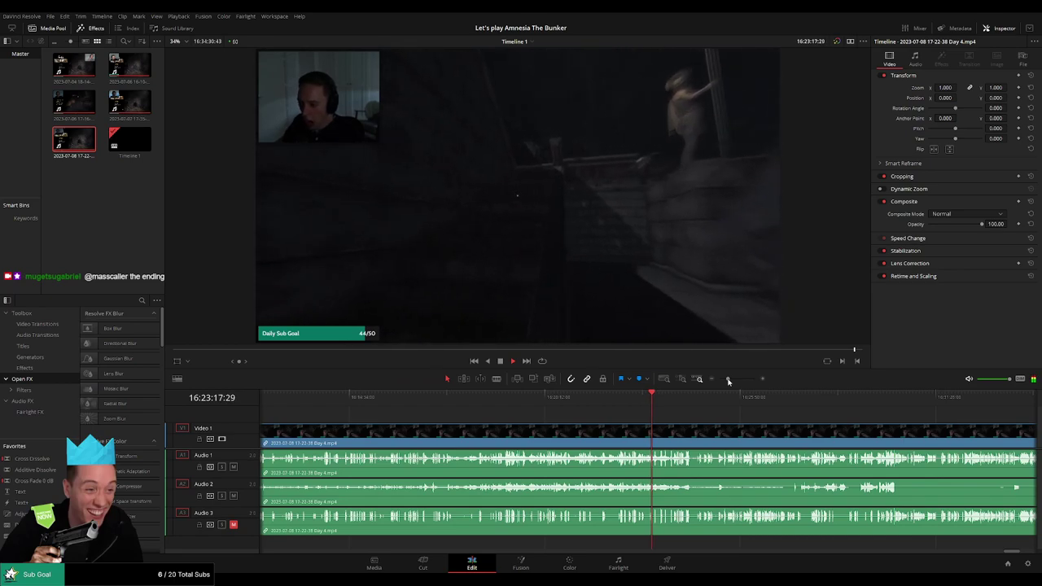
pyautogui.moveTo(729, 381); pyautogui.dragTo(727, 380)
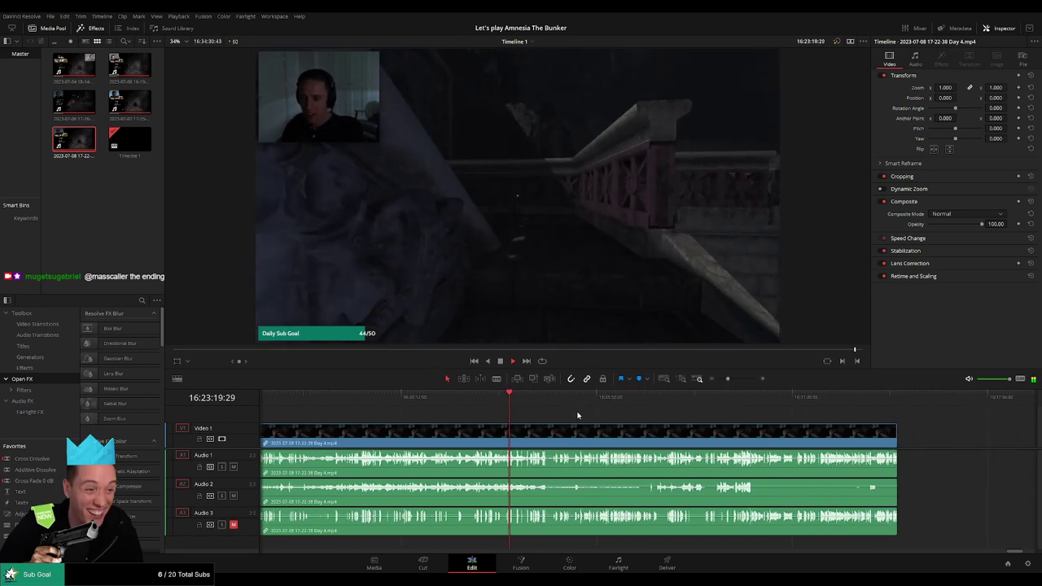
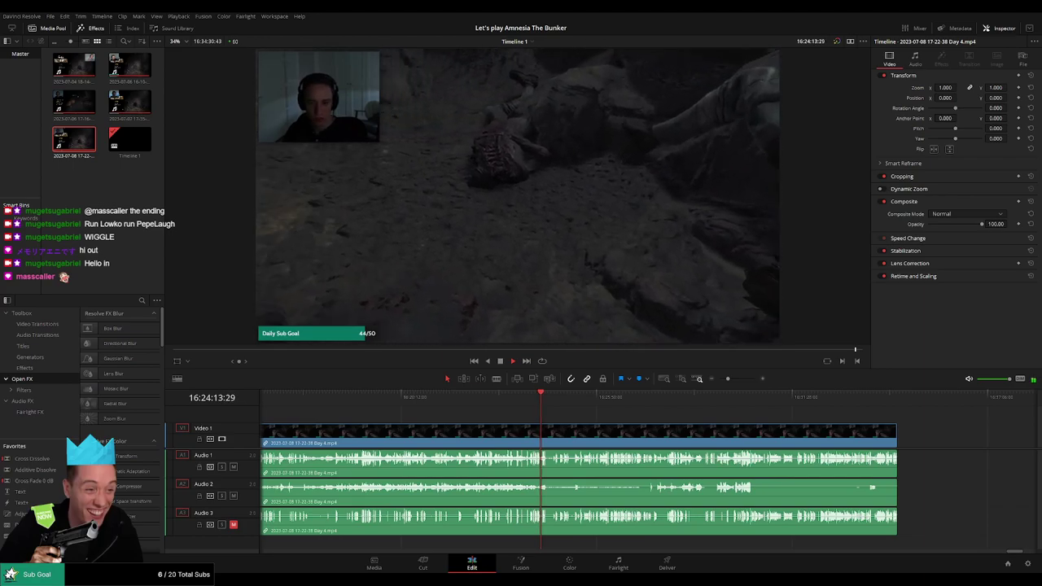
# Scrub through the end of the footage to where the game gets uninstalled.
pyautogui.moveTo(541, 398); pyautogui.dragTo(710, 399)
pyautogui.click(729, 398)
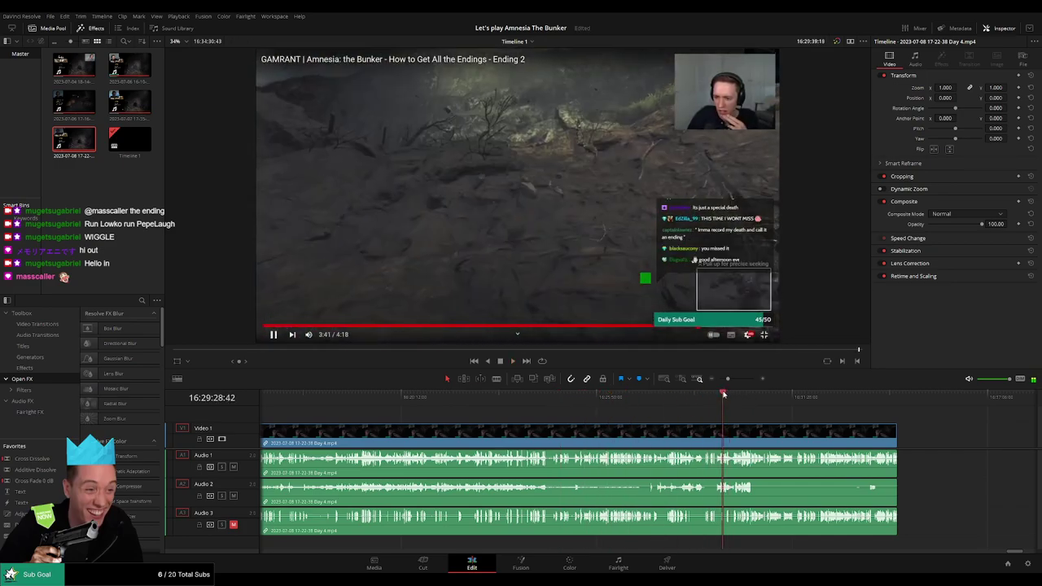
pyautogui.click(727, 396)
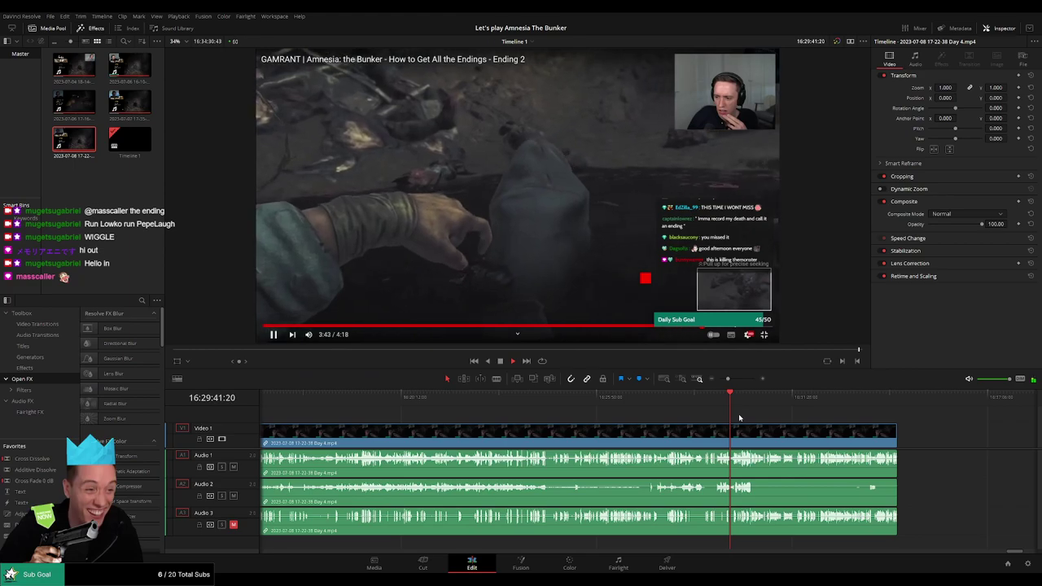
pyautogui.scroll(2, 739, 414)
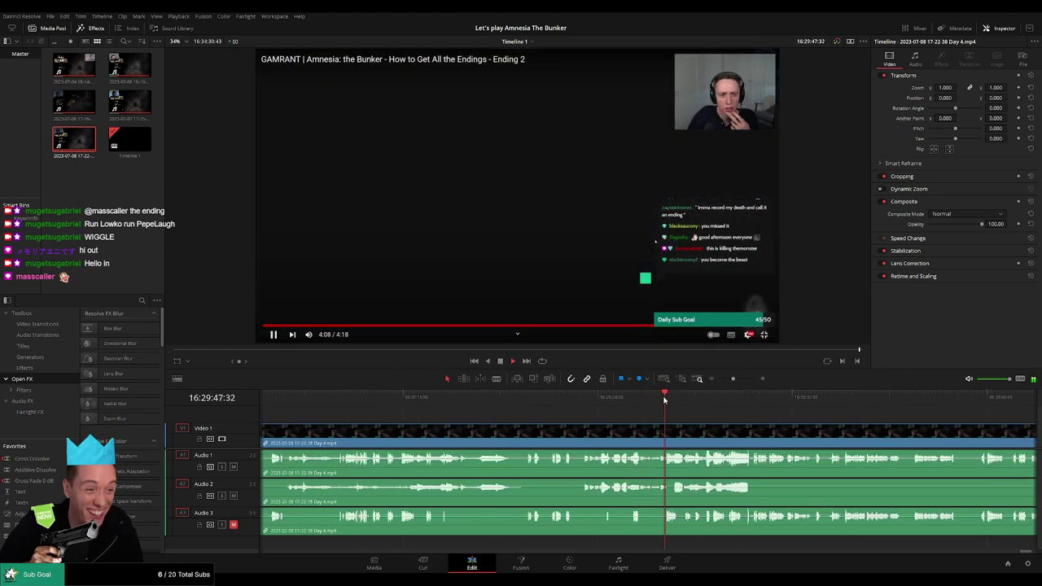
pyautogui.hscroll(5, 456, 426)
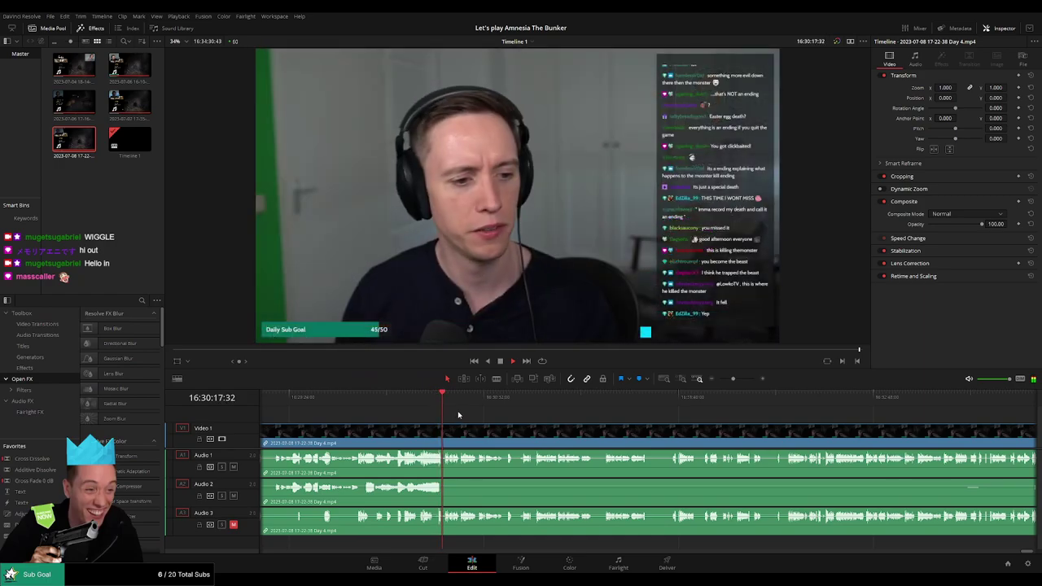
pyautogui.moveTo(734, 382); pyautogui.dragTo(729, 379)
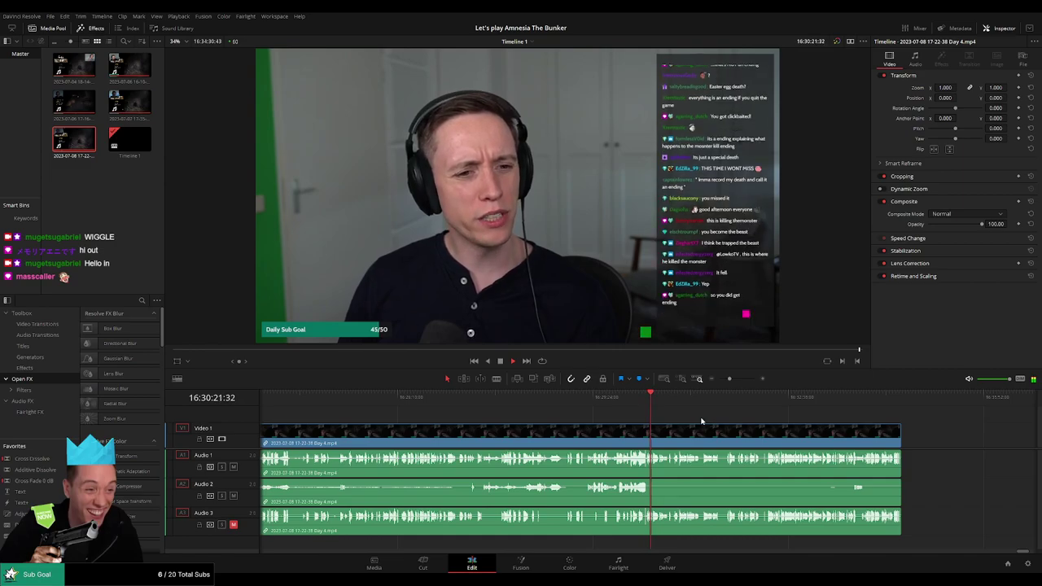
pyautogui.scroll(-2, 698, 421)
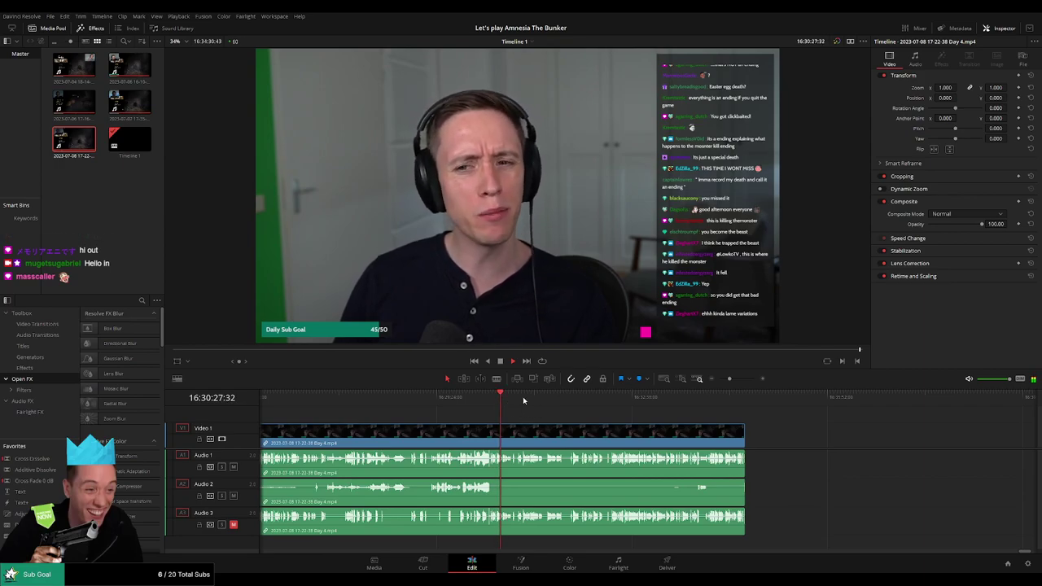
pyautogui.click(688, 397)
pyautogui.click(730, 397)
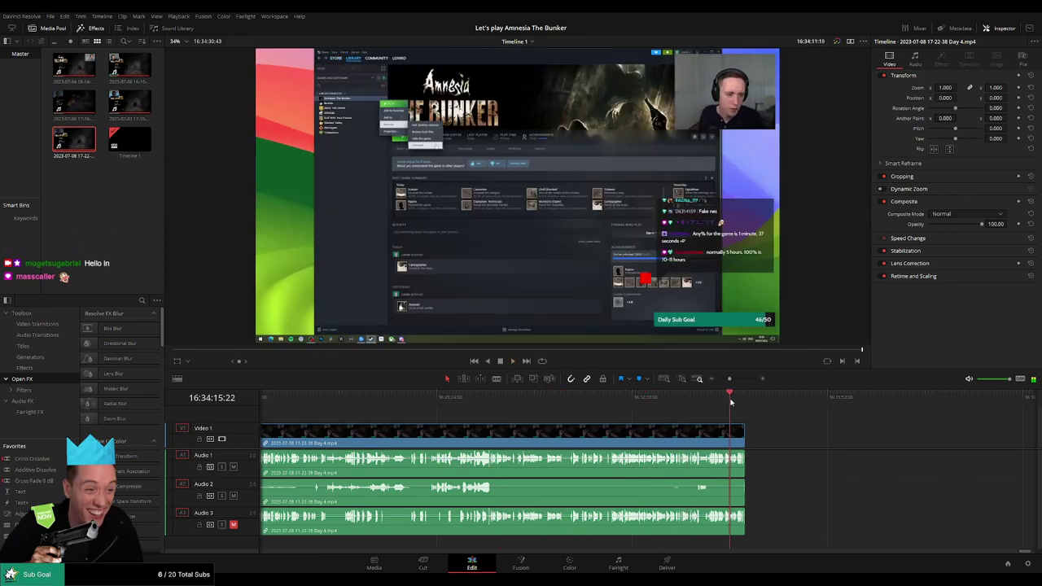
pyautogui.keyDown('ctrl'); pyautogui.scroll(-1, 663, 409); pyautogui.keyUp('ctrl')
pyautogui.click(679, 410)
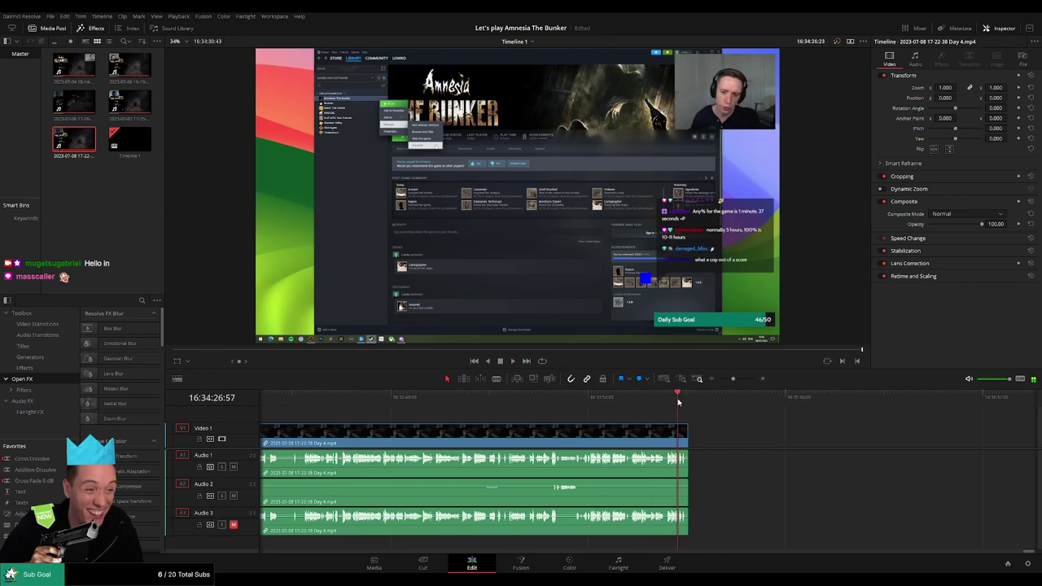
pyautogui.scroll(1, 685, 414)
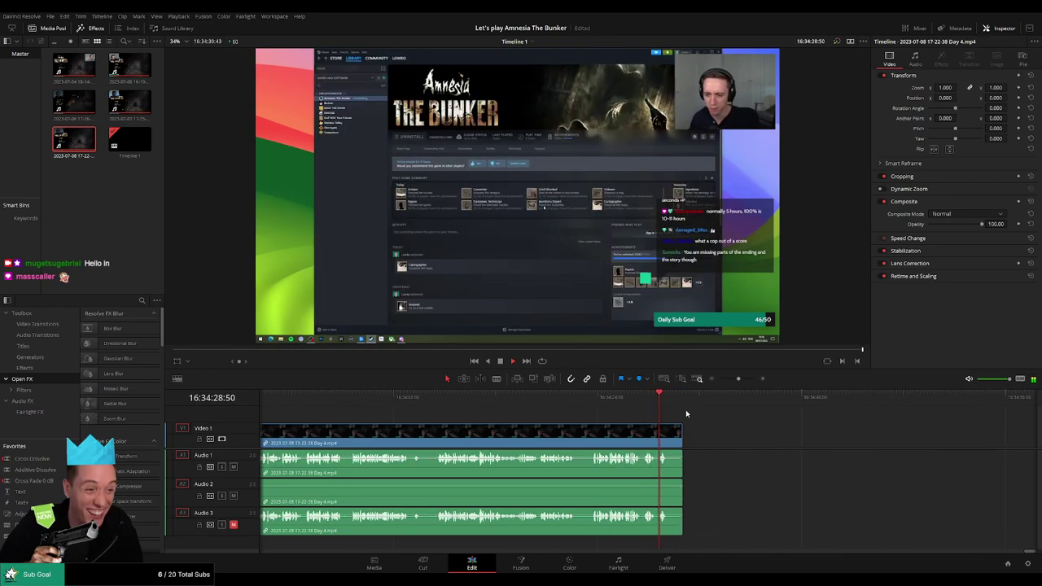
# Trim the final Day 4 clip's end and add fade-outs to its audio and video.
pyautogui.moveTo(699, 450); pyautogui.dragTo(659, 451)
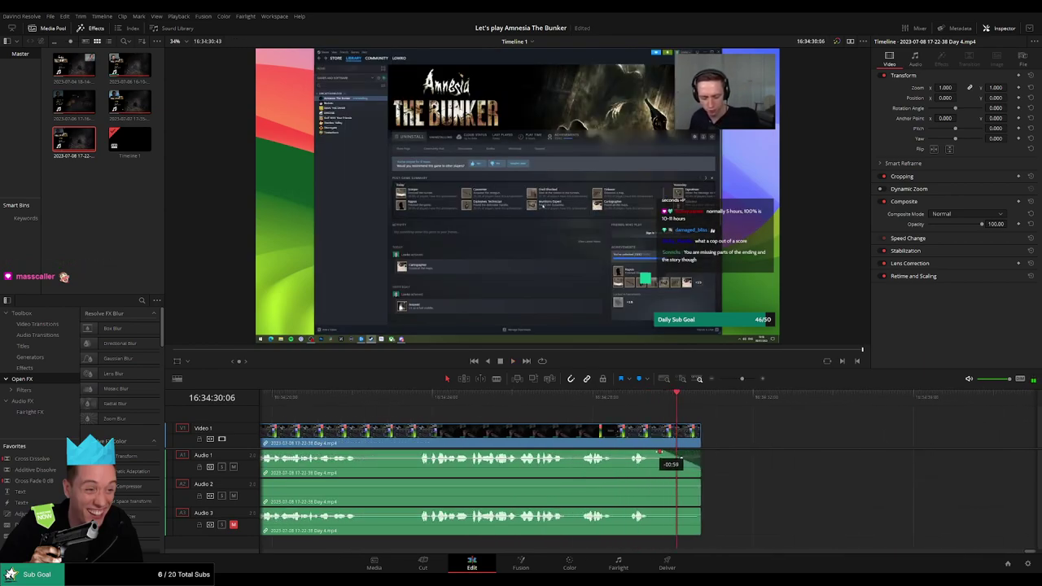
pyautogui.moveTo(699, 480)
pyautogui.mouseDown()
pyautogui.moveTo(658, 480)
pyautogui.moveTo(663, 515)
pyautogui.mouseUp()
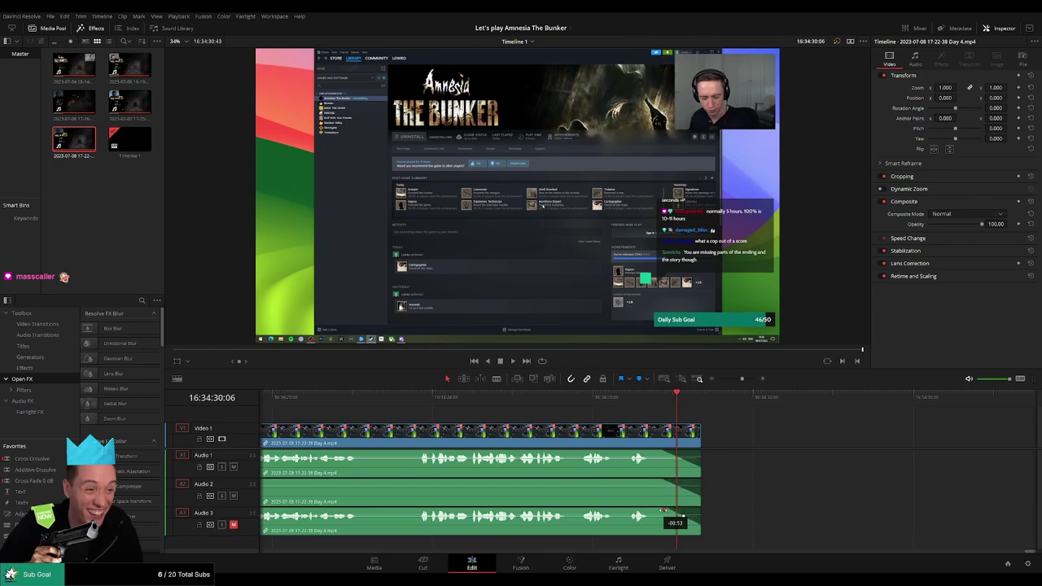
pyautogui.moveTo(703, 429); pyautogui.dragTo(659, 428)
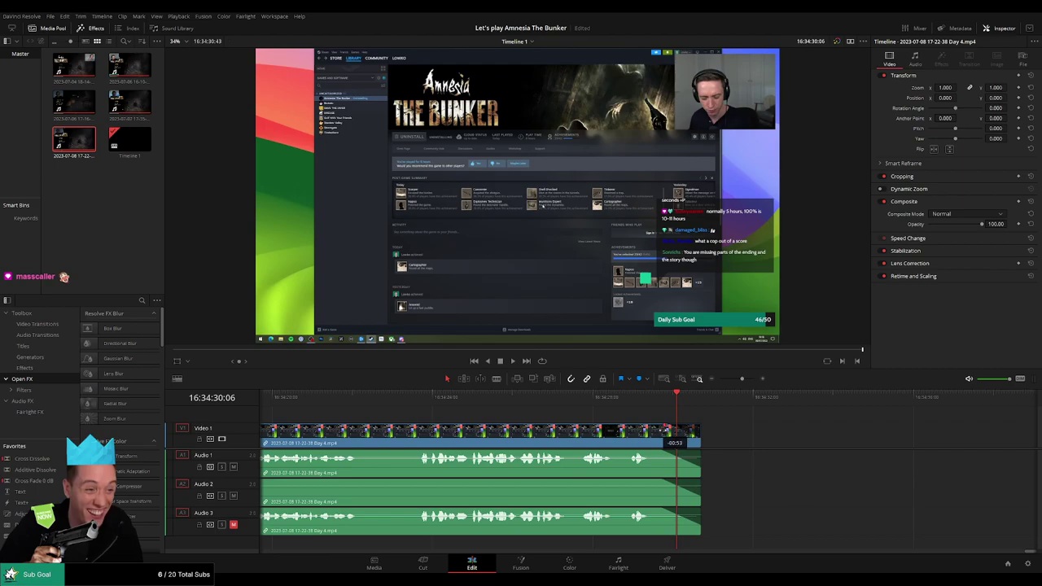
pyautogui.moveTo(742, 378); pyautogui.dragTo(719, 378)
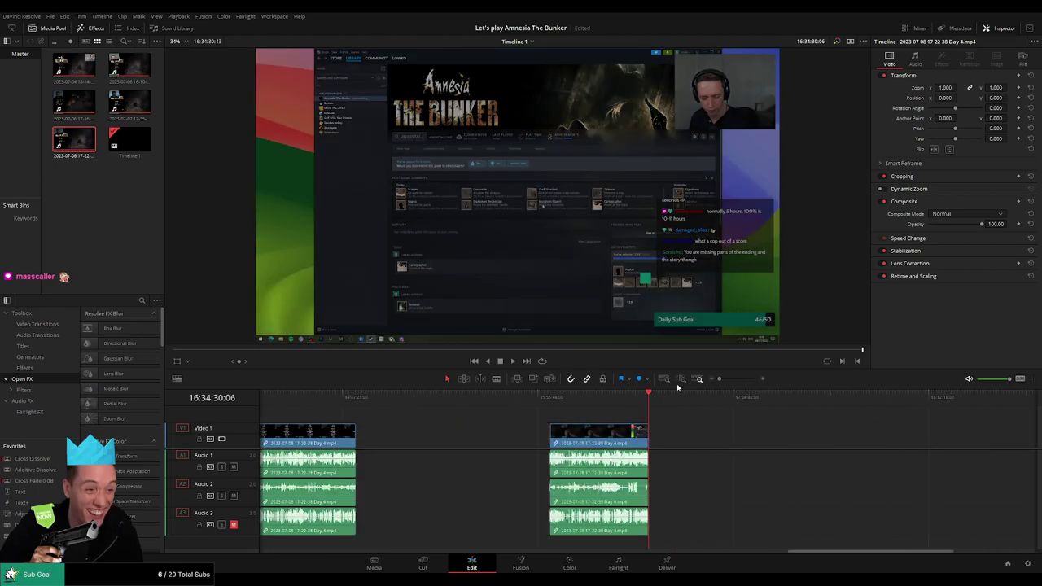
pyautogui.moveTo(800, 551); pyautogui.dragTo(301, 553)
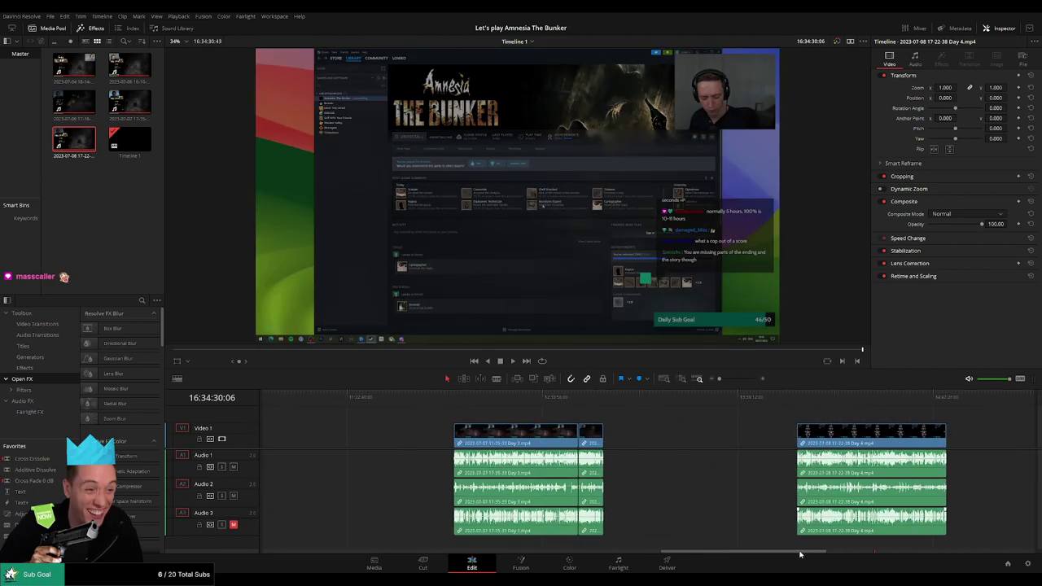
# Step through the clip boundaries, add a marker at the 16:34:30:43 end, and go to Deliver.
pyautogui.click(405, 409)
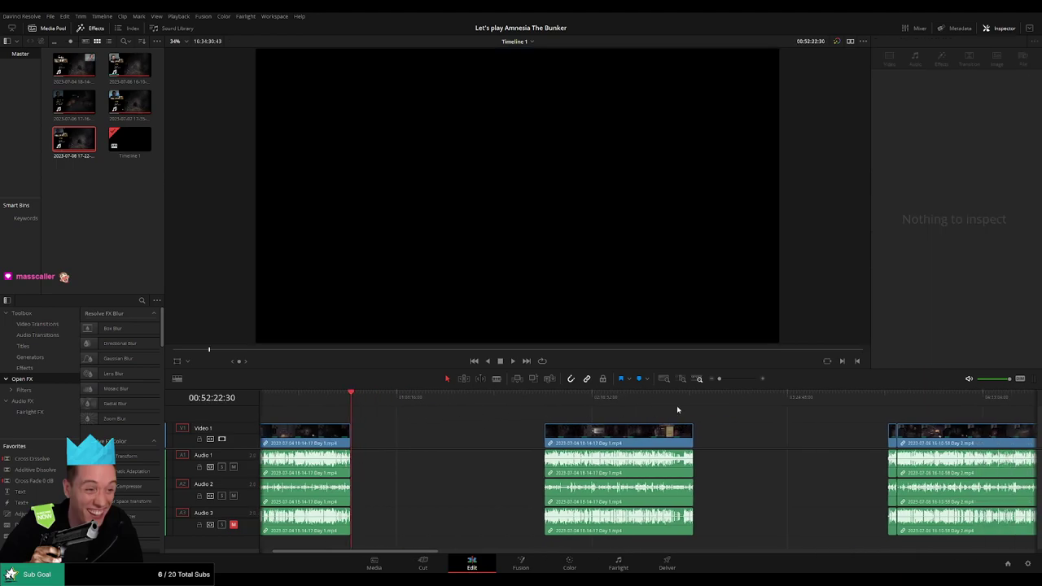
pyautogui.press('Down')
pyautogui.press('Down')
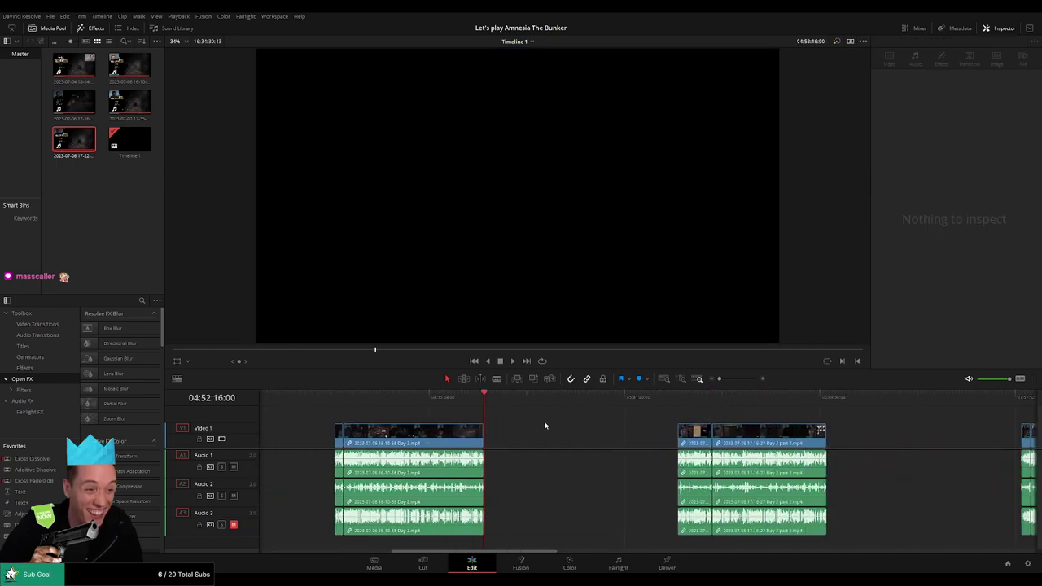
pyautogui.press('Down')
pyautogui.press('Down')
pyautogui.press('Down')
pyautogui.press('Down')
pyautogui.press('Down')
pyautogui.press('Down')
pyautogui.press('Down')
pyautogui.press('Down')
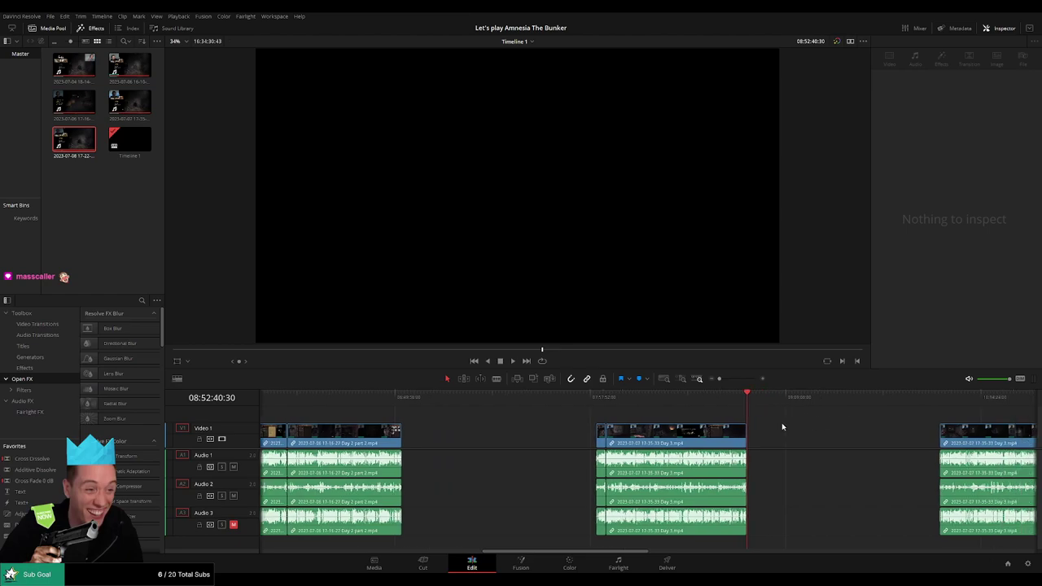
pyautogui.press('Down')
pyautogui.press('Down')
pyautogui.press('Down')
pyautogui.press('Down')
pyautogui.press('Down')
pyautogui.press('Down')
pyautogui.press('Down')
pyautogui.press('Down')
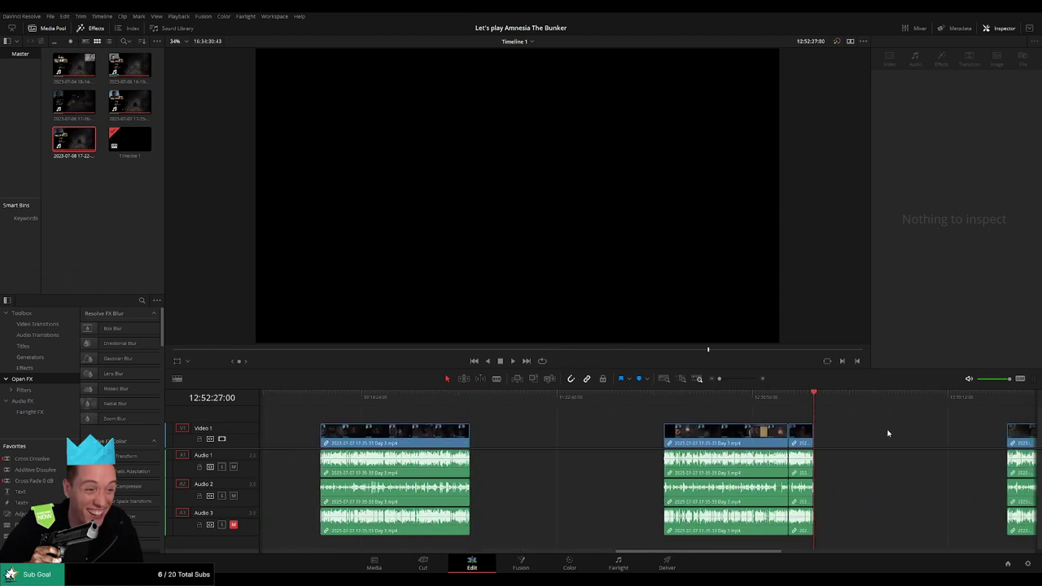
pyautogui.press('Down')
pyautogui.press('Down')
pyautogui.press('Down')
pyautogui.press('Down')
pyautogui.press('Down')
pyautogui.press('Down')
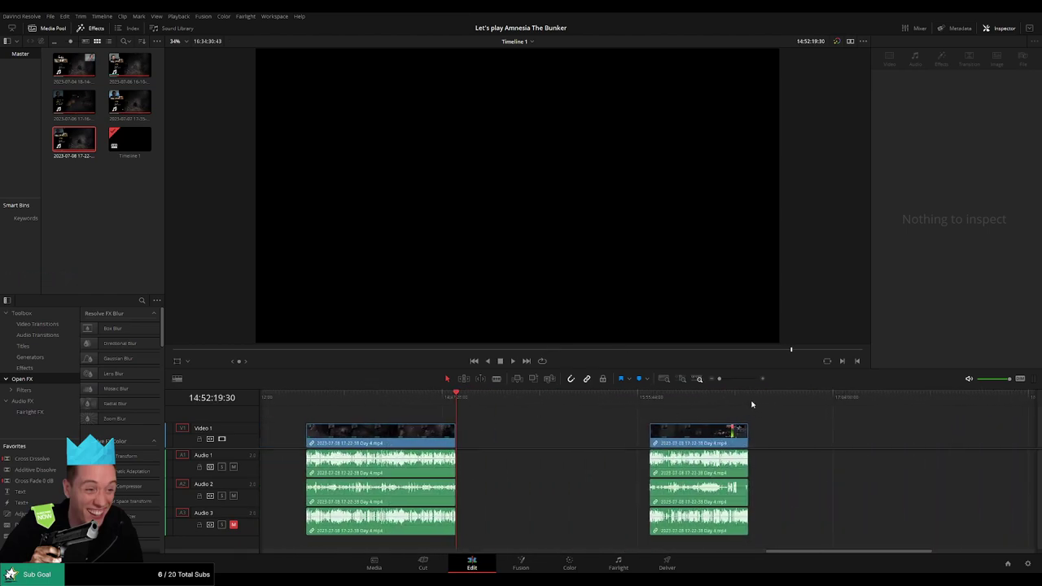
pyautogui.press('Down')
pyautogui.press('Down')
pyautogui.press('m')
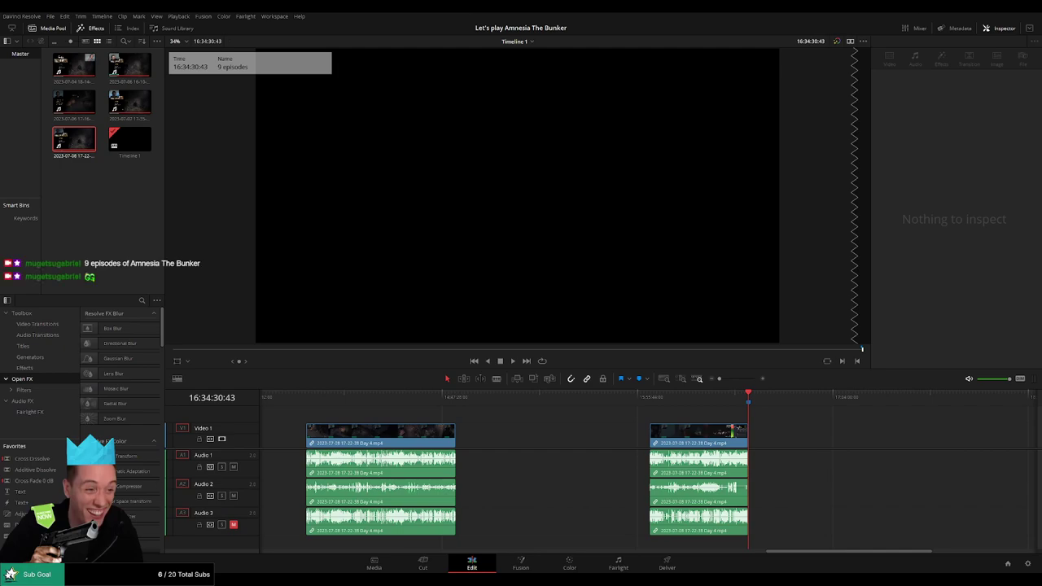
pyautogui.click(668, 562)
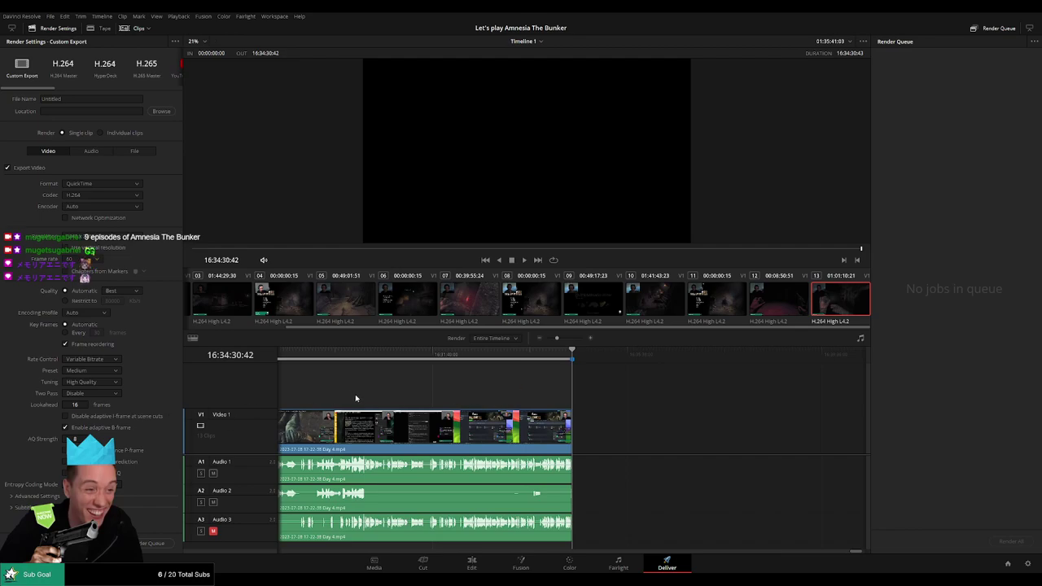
# Return the playhead to the timeline start and set the output height to 1440.
pyautogui.scroll(1, 491, 395)
pyautogui.scroll(1, 490, 395)
pyautogui.moveTo(557, 338); pyautogui.dragTo(546, 338)
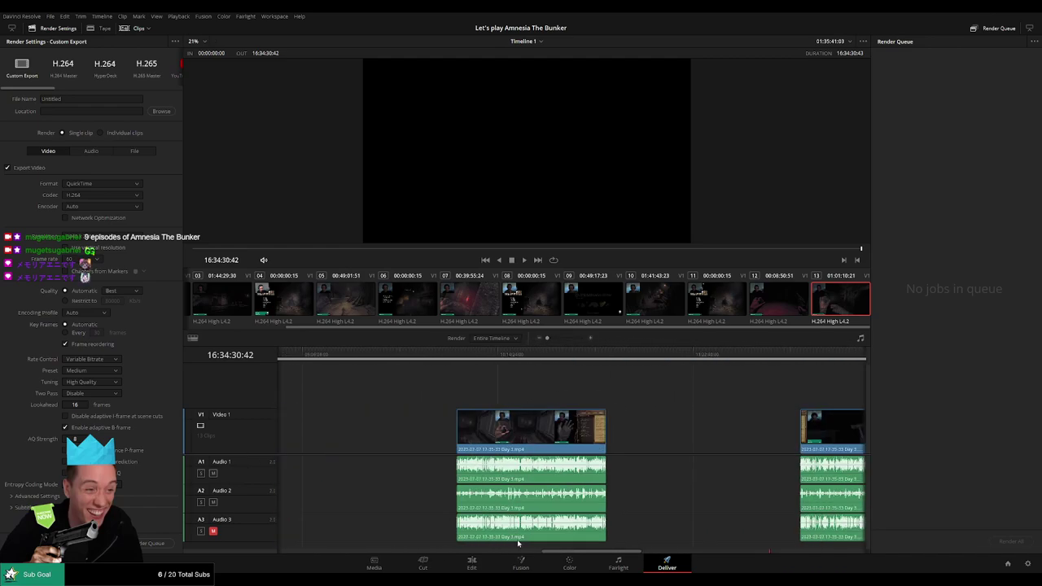
pyautogui.moveTo(711, 552); pyautogui.dragTo(309, 552)
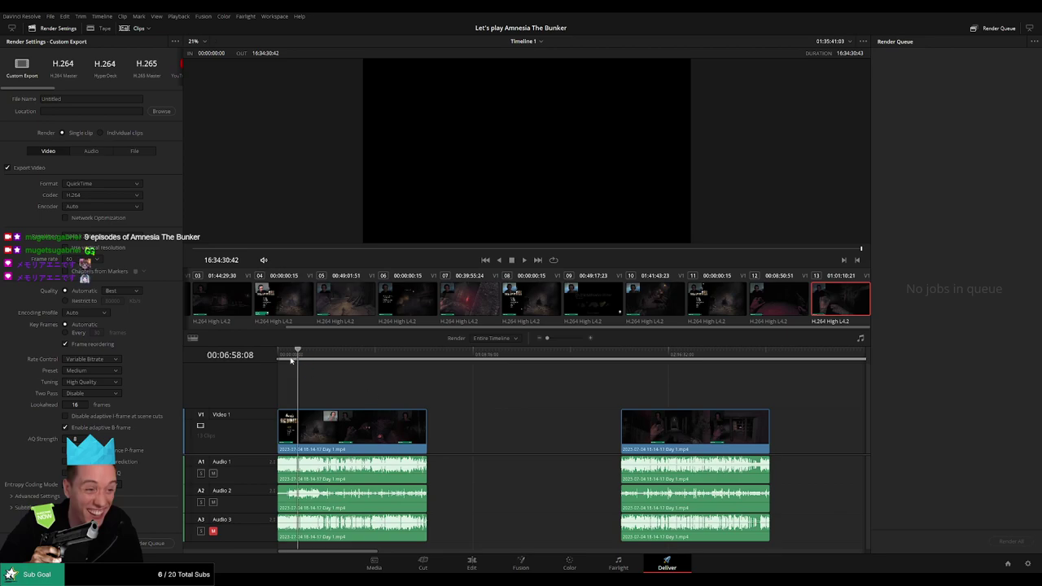
pyautogui.moveTo(303, 358); pyautogui.dragTo(278, 358)
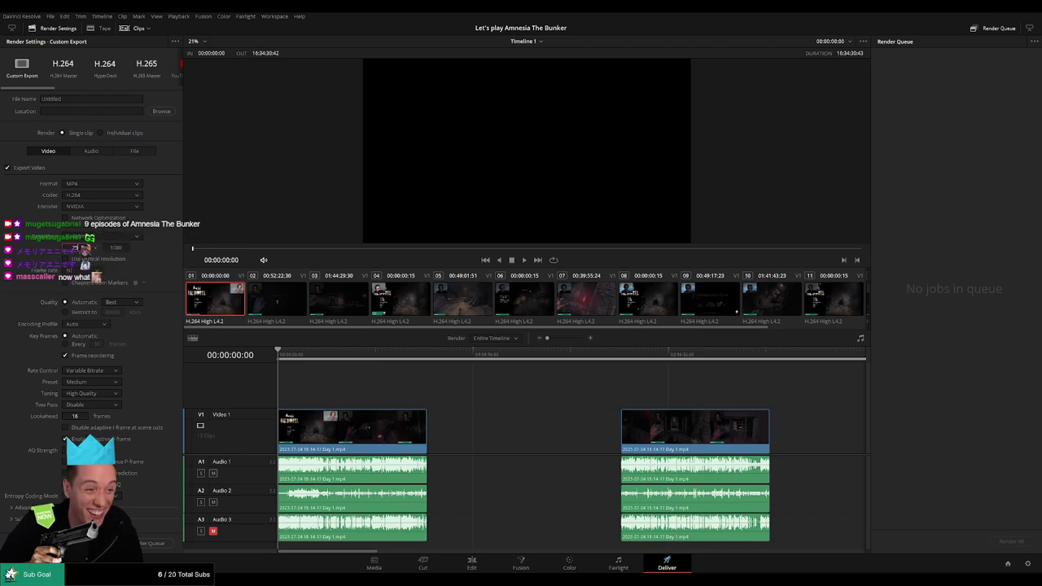
pyautogui.click(115, 247)
pyautogui.write('1')
pyautogui.write('440')
pyautogui.press('Return')
# Set the quality to Restrict to a 15000 kb/s bitrate.
pyautogui.click(121, 302)
pyautogui.click(114, 335)
pyautogui.click(112, 312)
pyautogui.write('1000')
pyautogui.write('5')
pyautogui.press('Return')
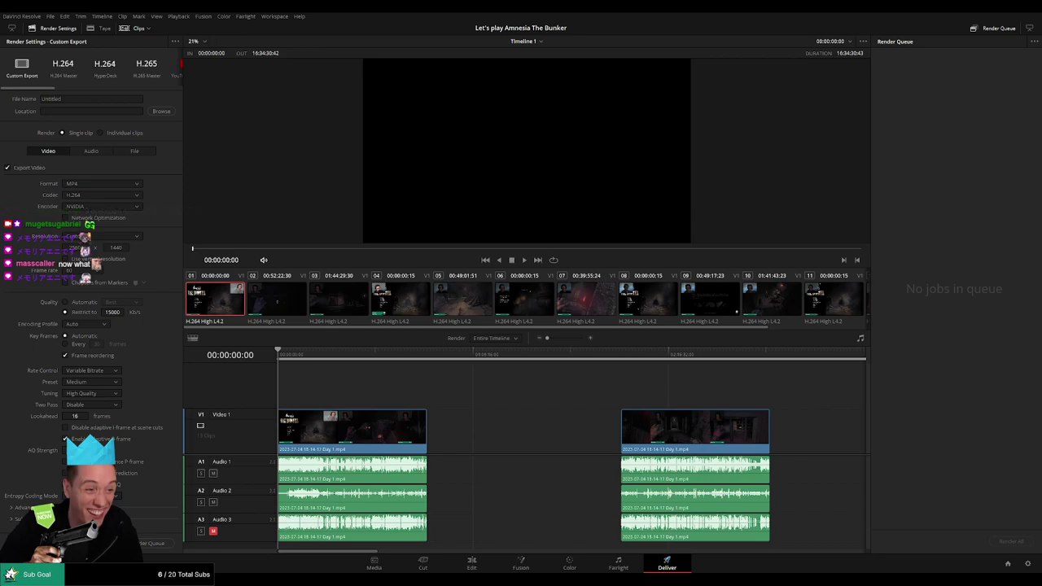
# Append 'Ep 1' to the render file name.
pyautogui.press('Return')
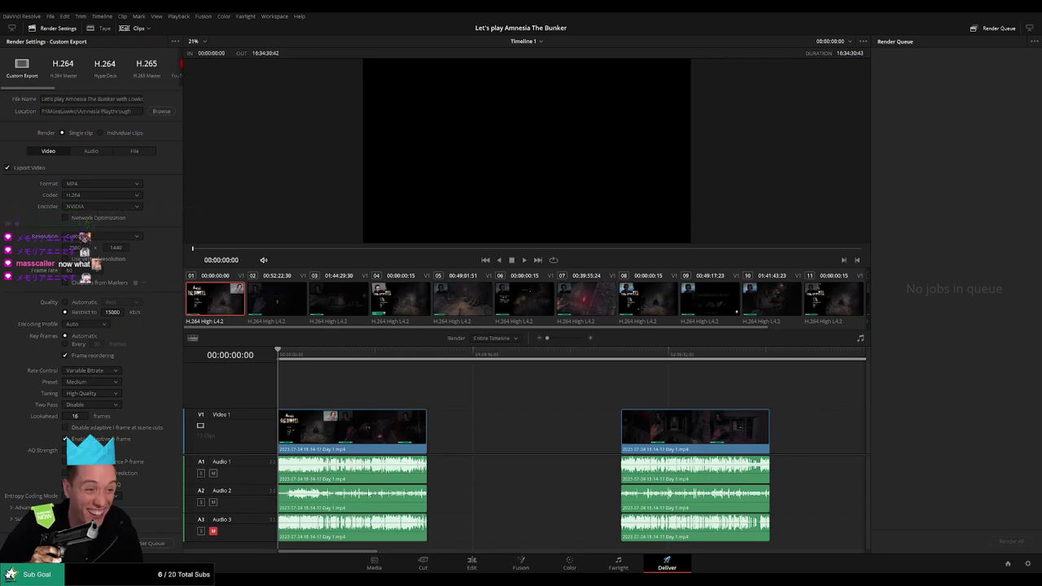
pyautogui.click(138, 98)
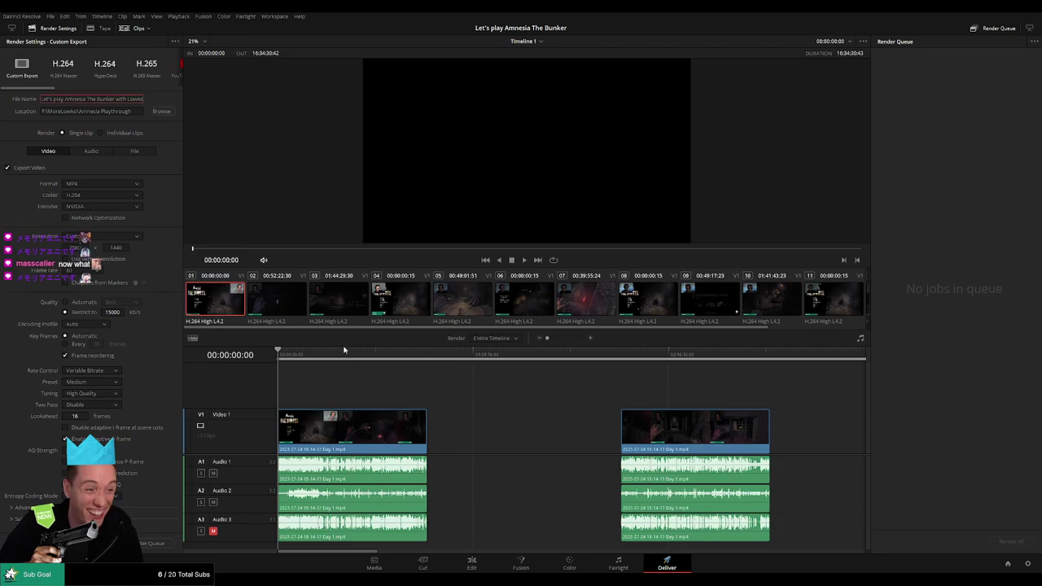
pyautogui.write('Ep 1')
pyautogui.press('Return')
pyautogui.click(91, 98)
pyautogui.press('Return')
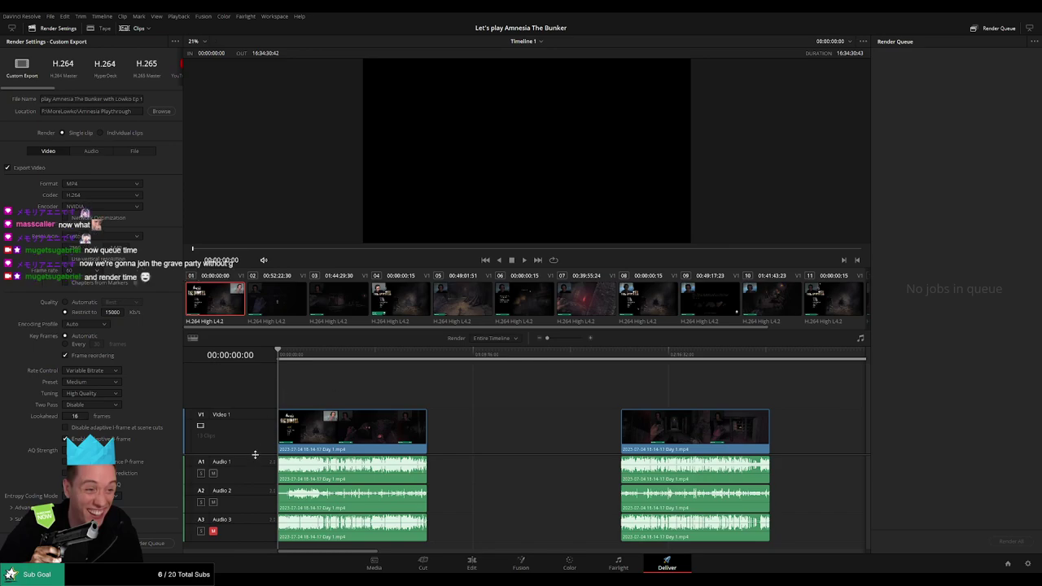
# Mark the 00:00:00:00–00:52:22:30 range and queue it as the Ep 1 job.
pyautogui.scroll(-1, 254, 454)
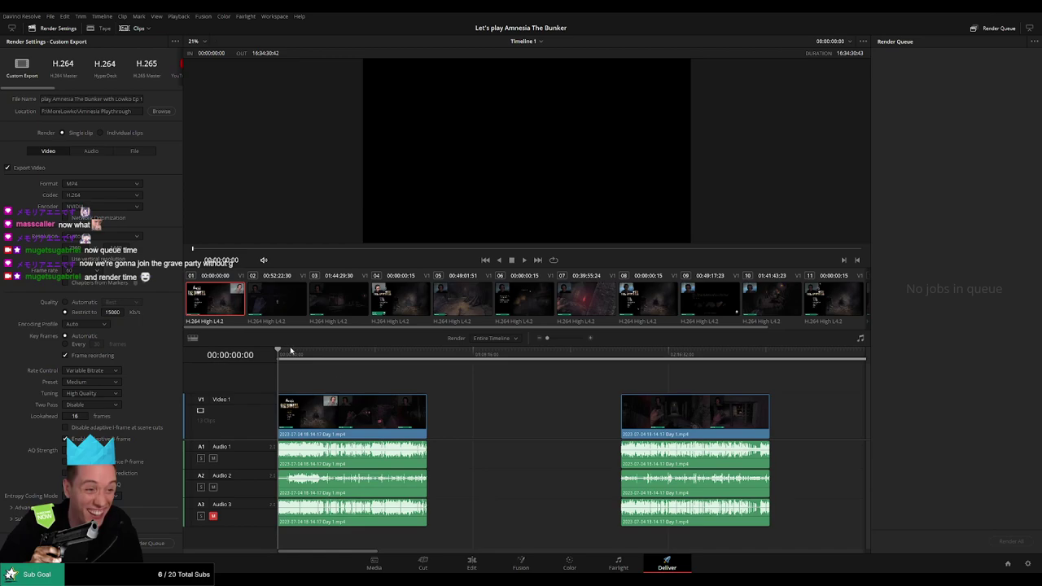
pyautogui.moveTo(291, 350); pyautogui.dragTo(277, 351)
pyautogui.click(426, 355)
pyautogui.press('o')
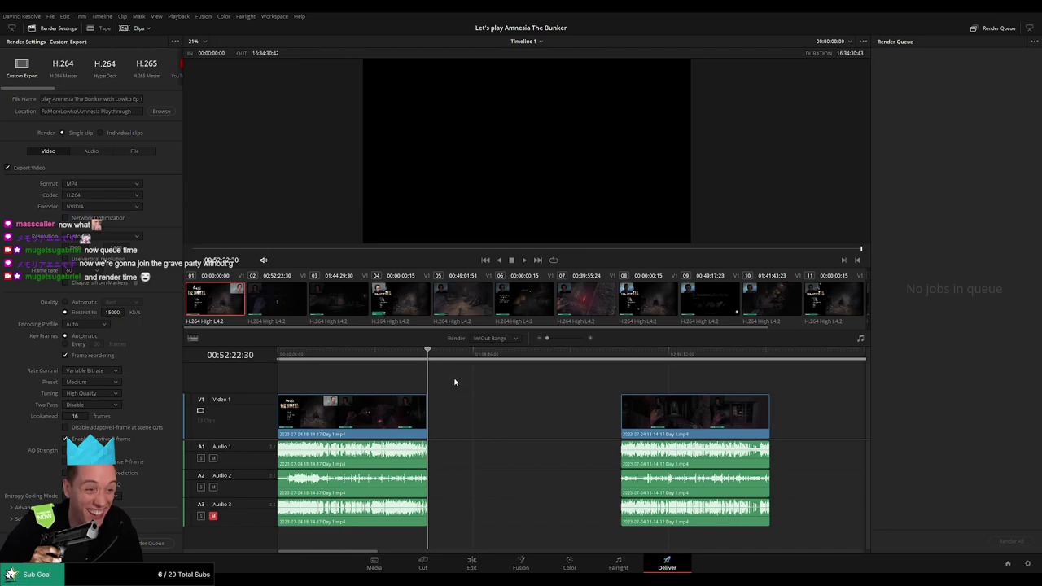
pyautogui.click(151, 543)
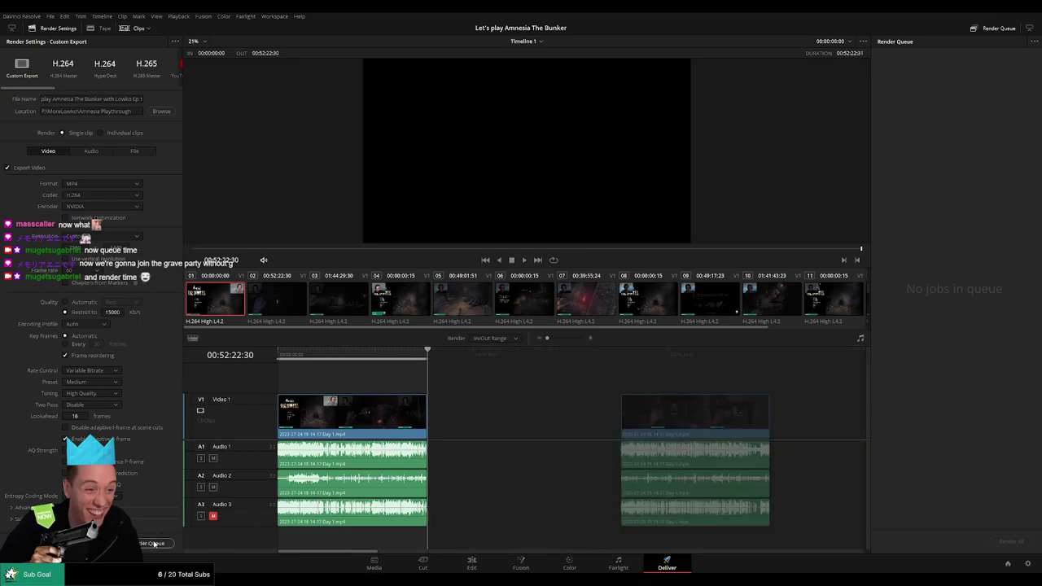
pyautogui.click(500, 357)
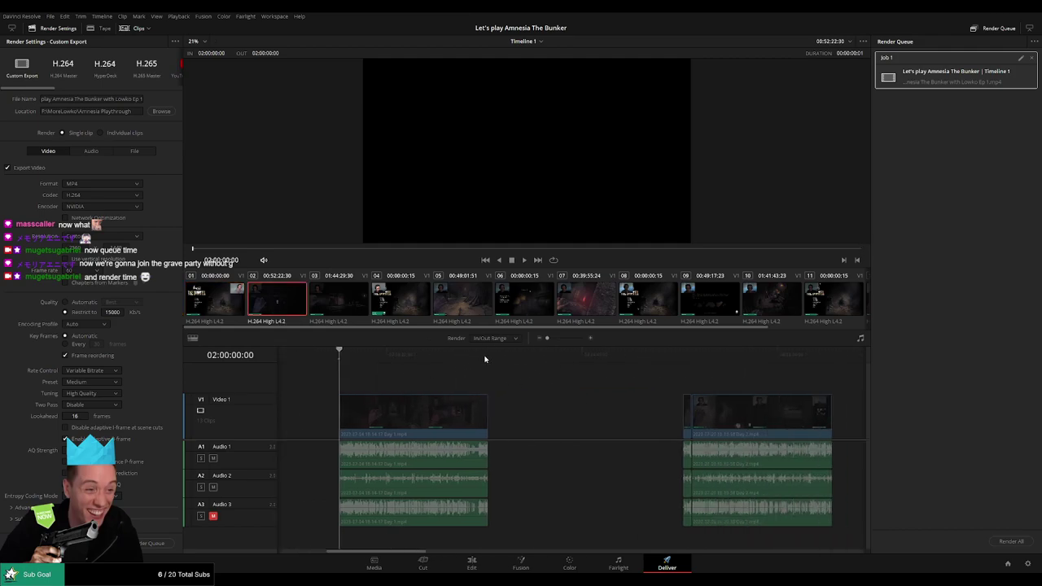
# Rename the file to Ep 2 and queue the second clip's range.
pyautogui.click(486, 356)
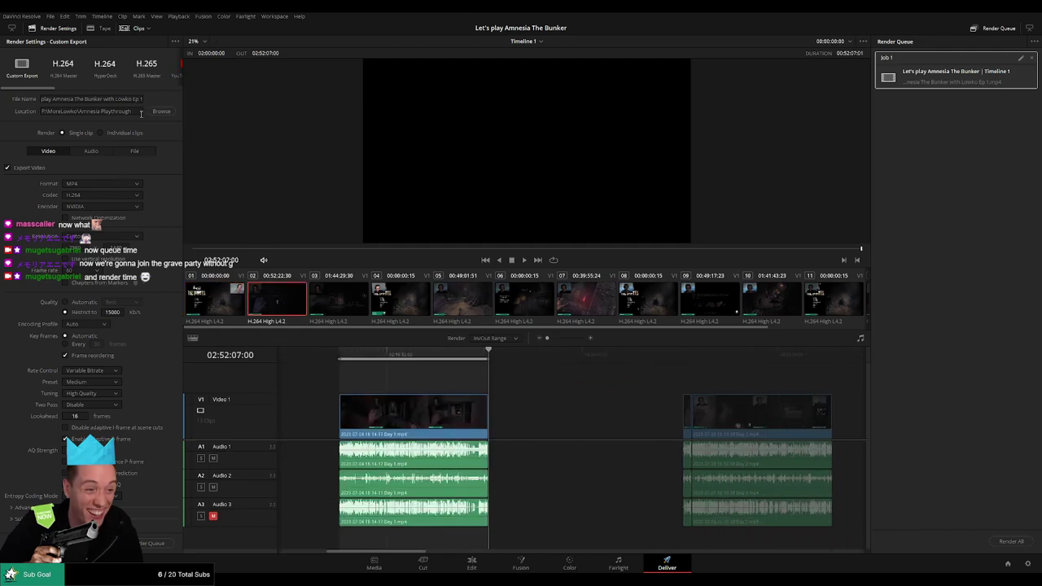
pyautogui.press('BackSpace')
pyautogui.write('2')
pyautogui.click(155, 543)
# Queue the 04:00:00:00–04:52:16:00 range as Ep 3.
pyautogui.hscroll(3, 407, 404)
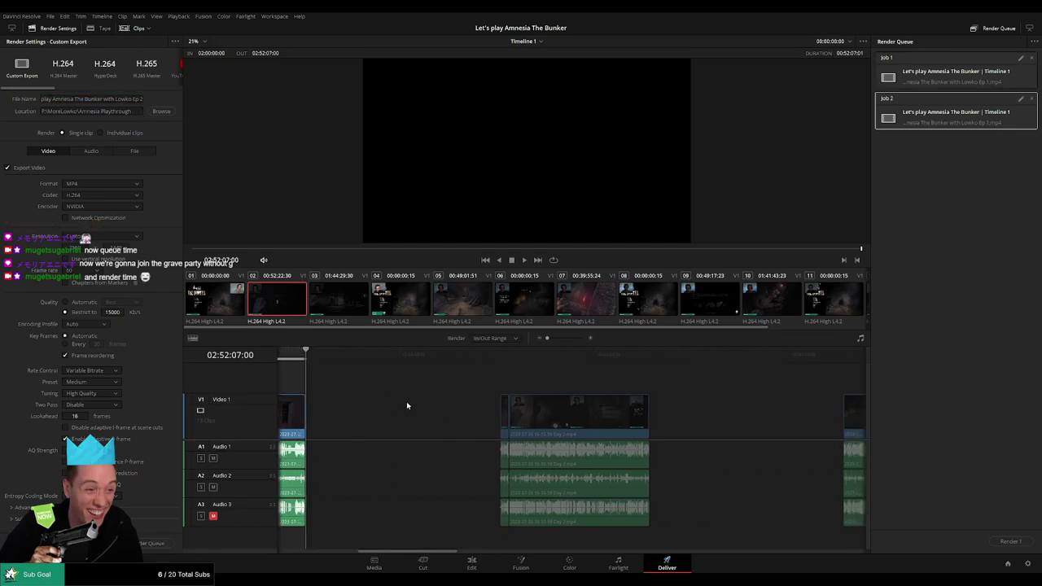
pyautogui.click(495, 356)
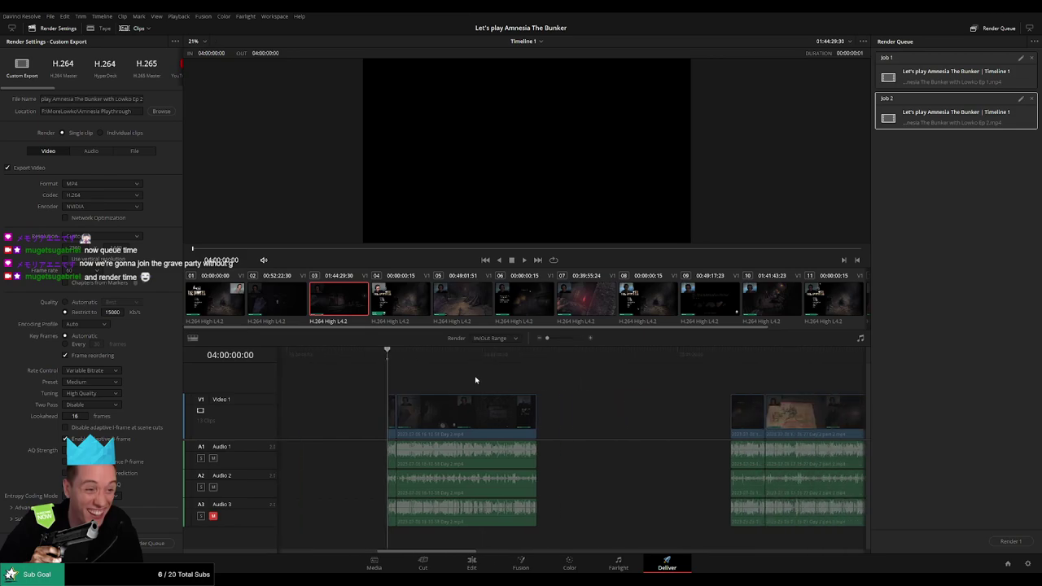
pyautogui.click(387, 314)
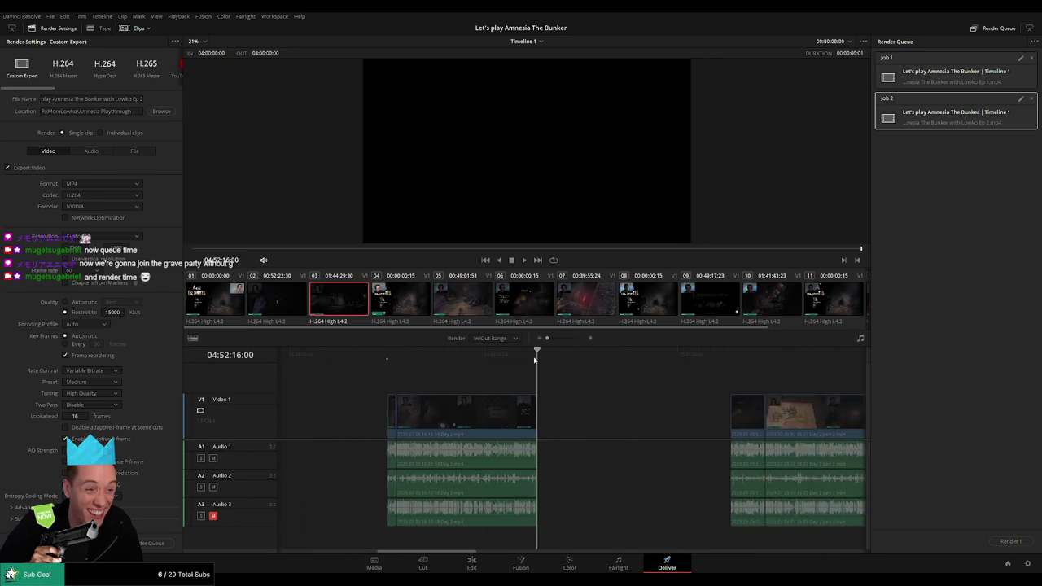
pyautogui.click(138, 98)
pyautogui.press('BackSpace')
pyautogui.write('3')
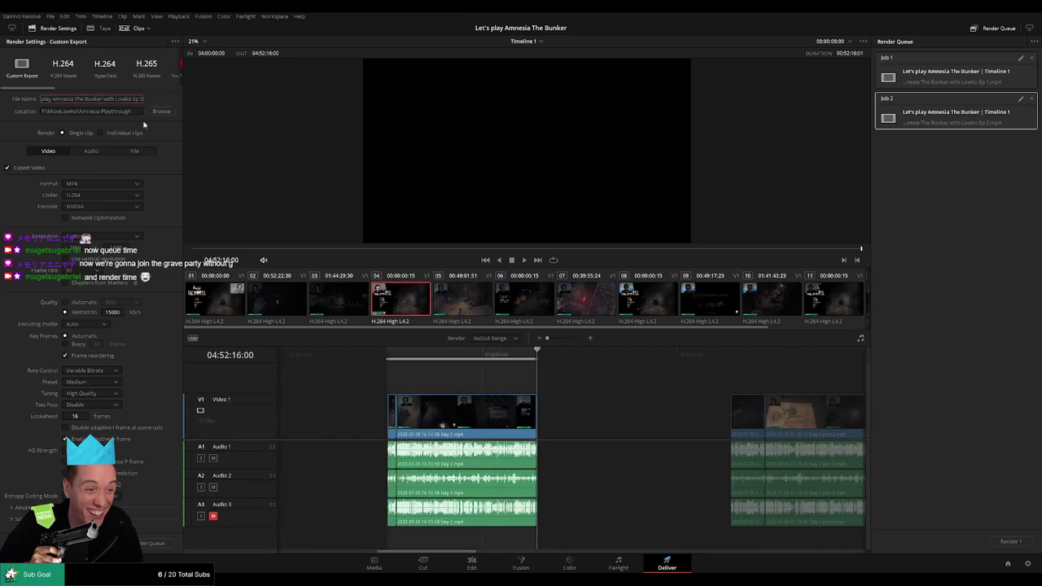
pyautogui.click(152, 544)
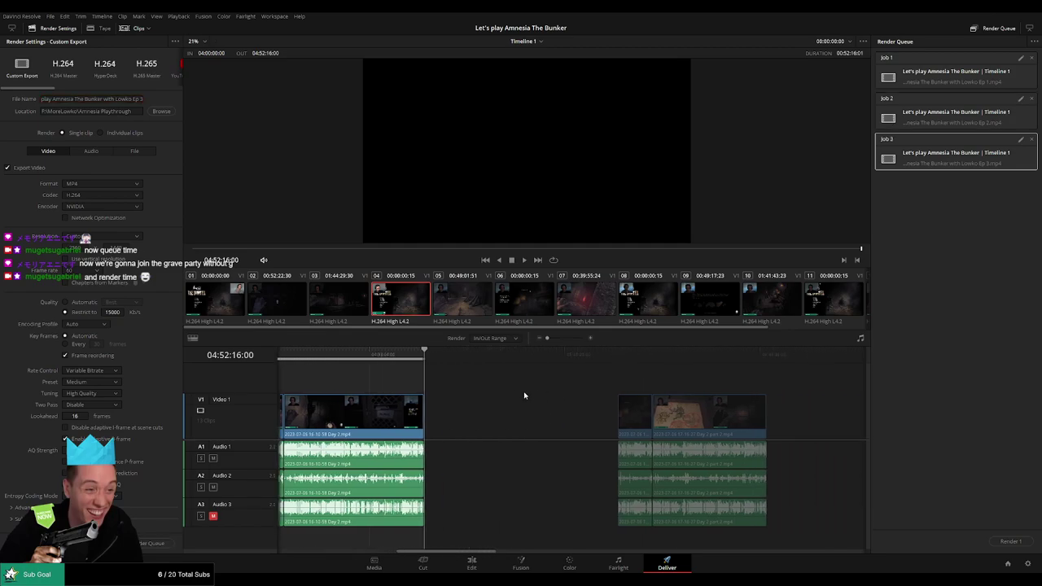
# Queue the 06:00:00:00–06:52:00:00 range as Ep 4.
pyautogui.click(486, 361)
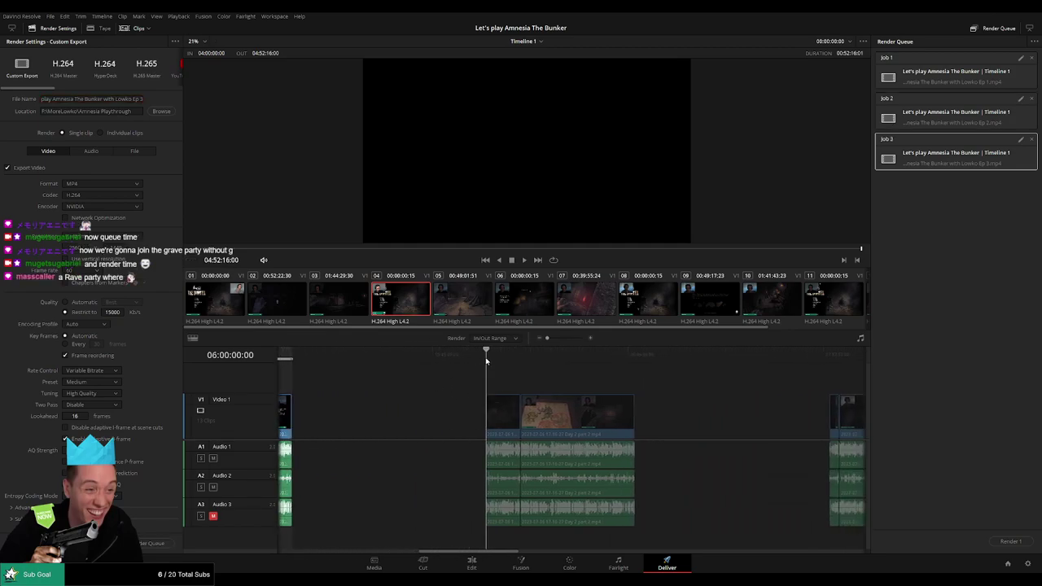
pyautogui.click(518, 361)
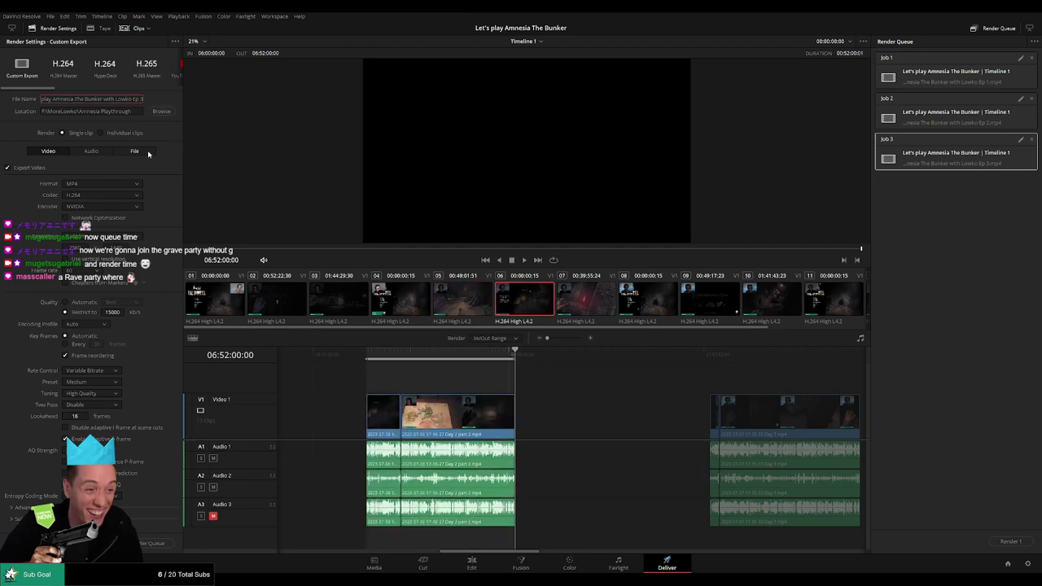
pyautogui.press('BackSpace')
pyautogui.write('4')
pyautogui.click(155, 543)
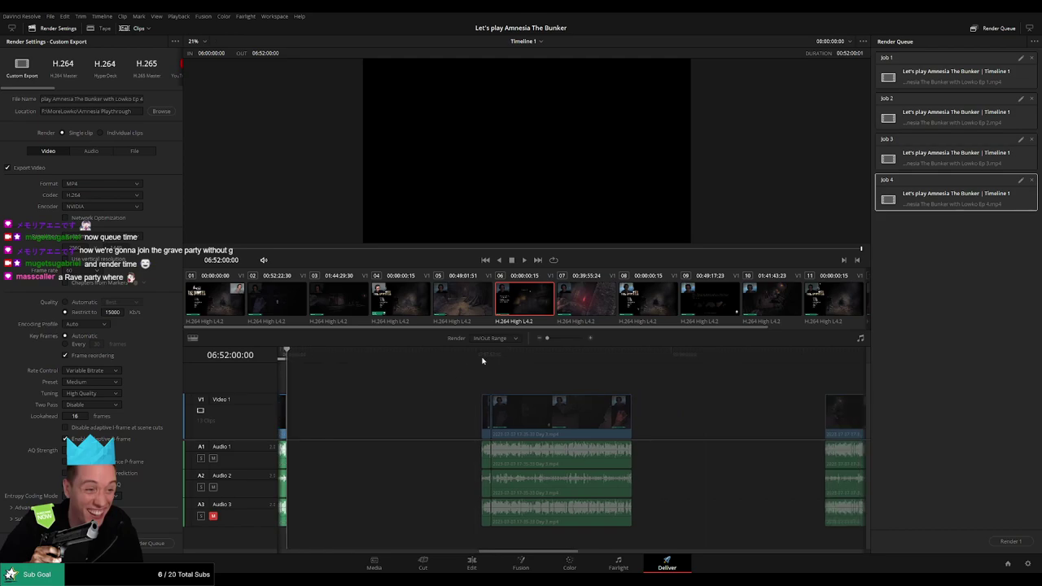
# Set the out point at 08:52:40:30 and clear the old episode number for Ep 5.
pyautogui.click(477, 356)
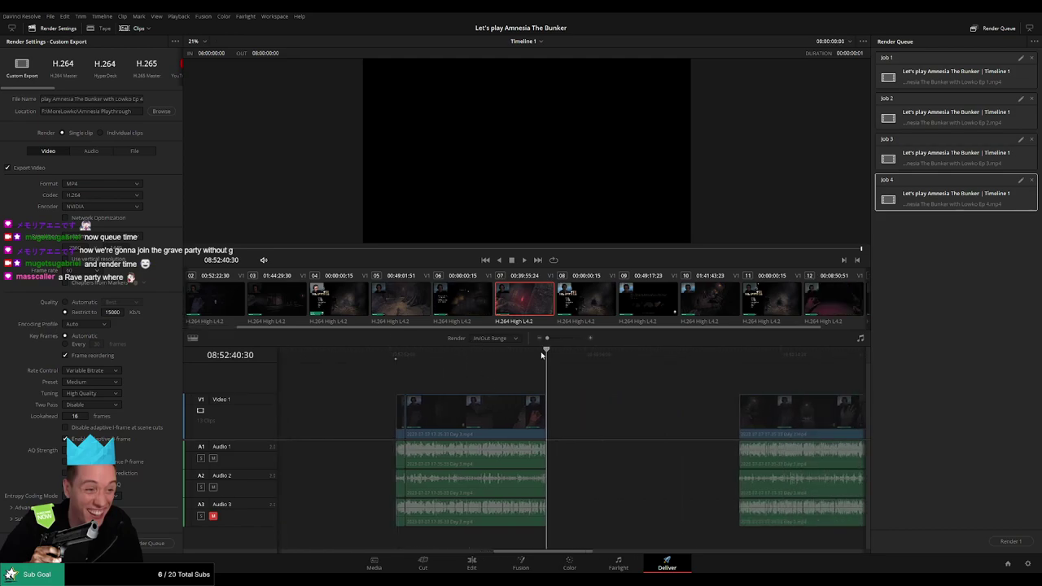
pyautogui.press('o')
pyautogui.click(140, 99)
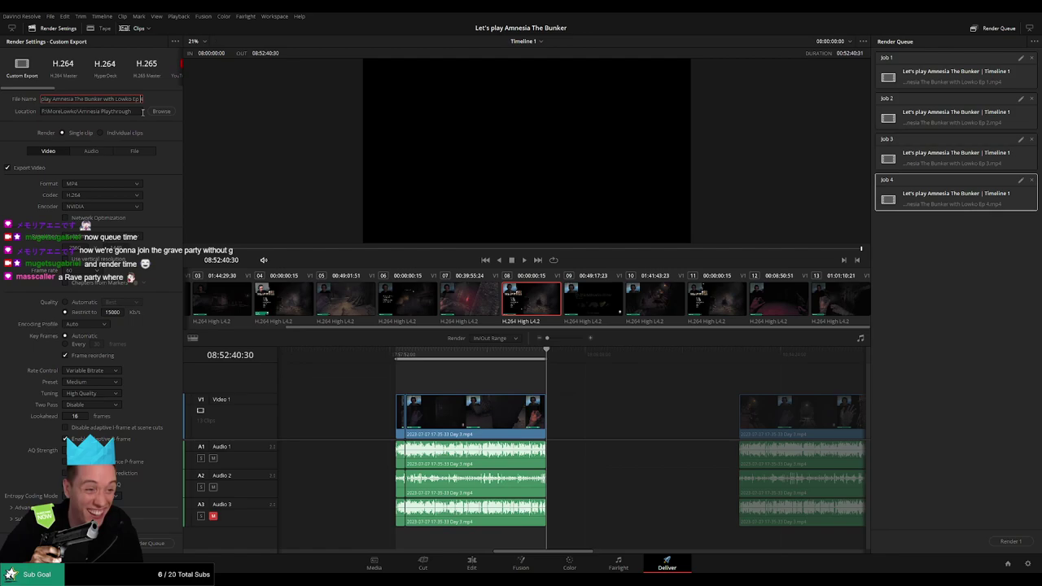
pyautogui.press('BackSpace')
# Queue Ep 5, then queue the next range ending at 10:52:26:00 as Ep 6.
pyautogui.write('5')
pyautogui.click(154, 533)
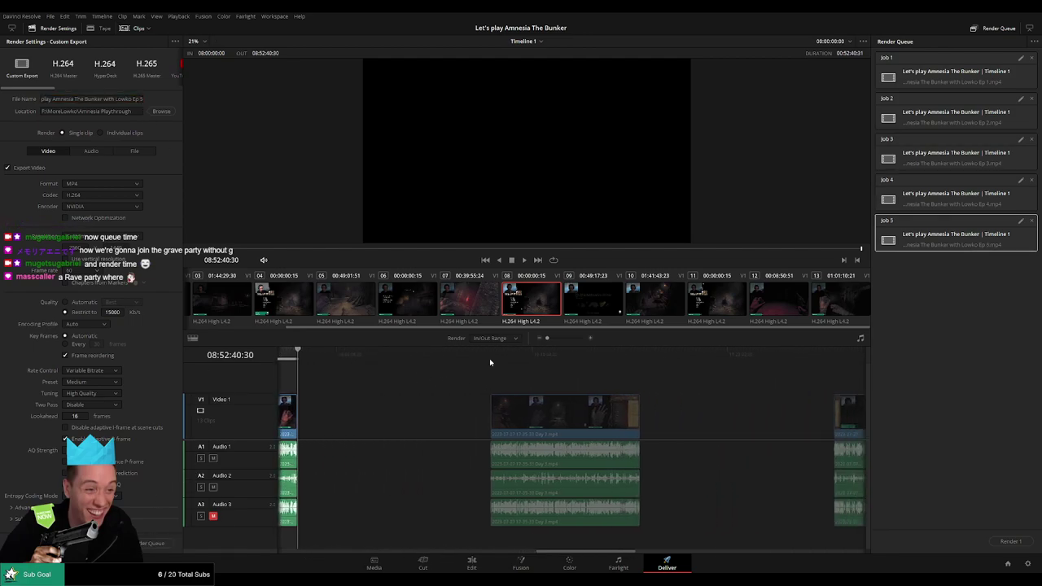
pyautogui.click(489, 358)
pyautogui.click(526, 358)
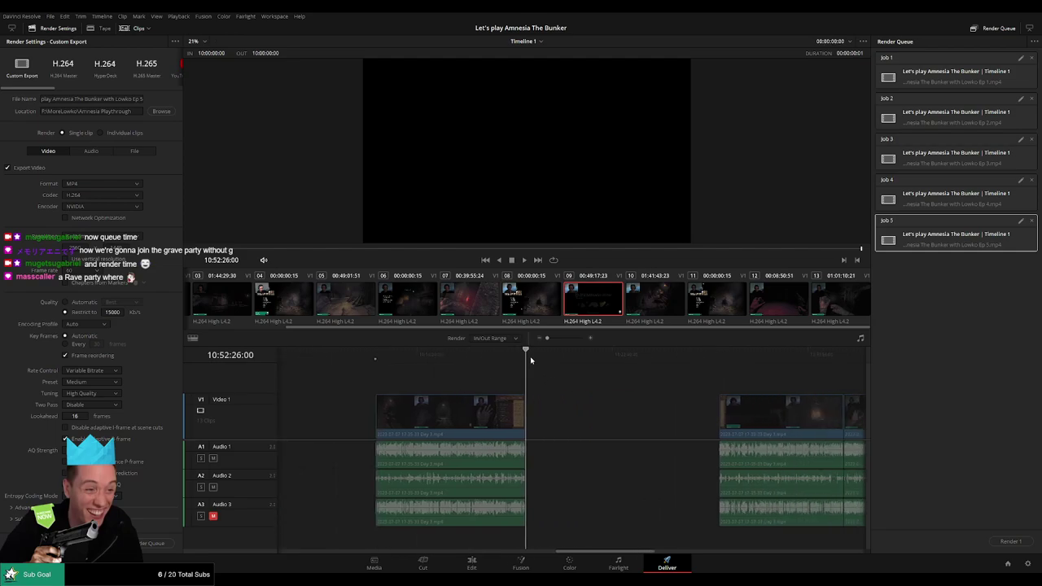
pyautogui.press('o')
pyautogui.click(142, 99)
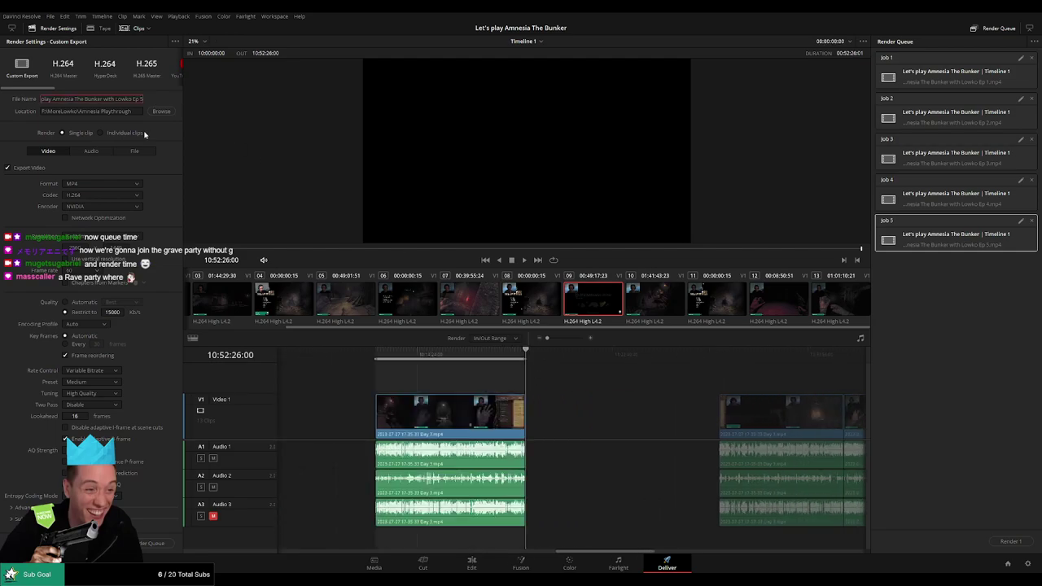
pyautogui.press('BackSpace')
pyautogui.write('6')
pyautogui.click(157, 543)
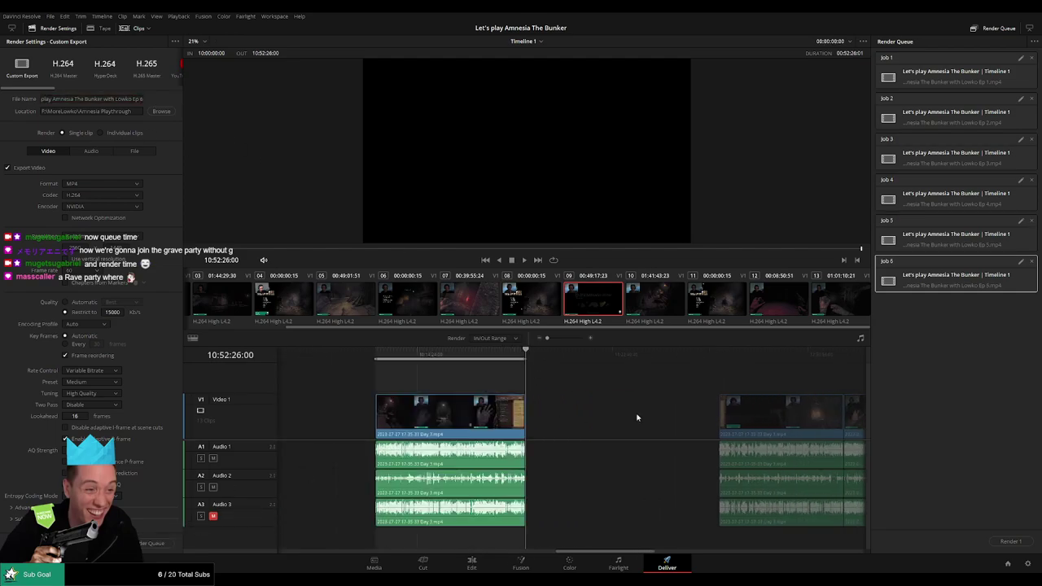
# Queue the 12:00:00:00–12:52:27:00 range as Ep 7.
pyautogui.hscroll(5, 529, 407)
pyautogui.click(517, 357)
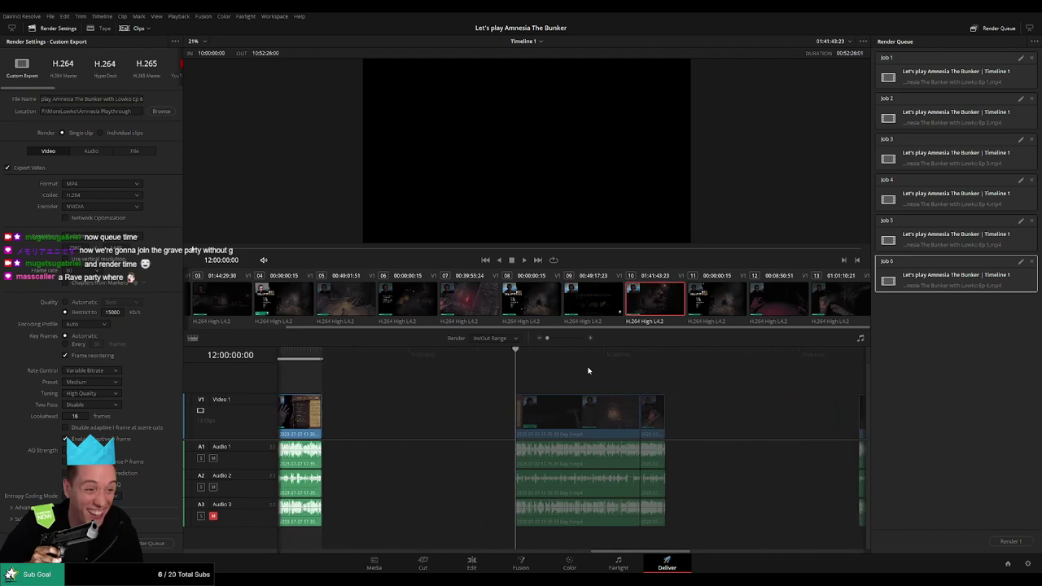
pyautogui.press('i')
pyautogui.hscroll(2, 589, 372)
pyautogui.press('Down')
pyautogui.press('o')
pyautogui.click(141, 99)
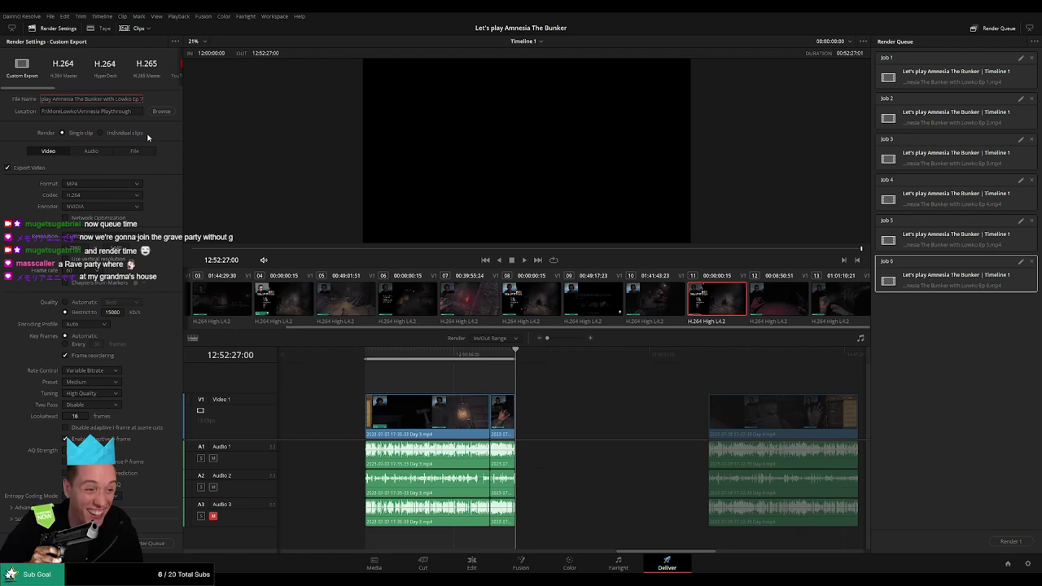
pyautogui.click(155, 543)
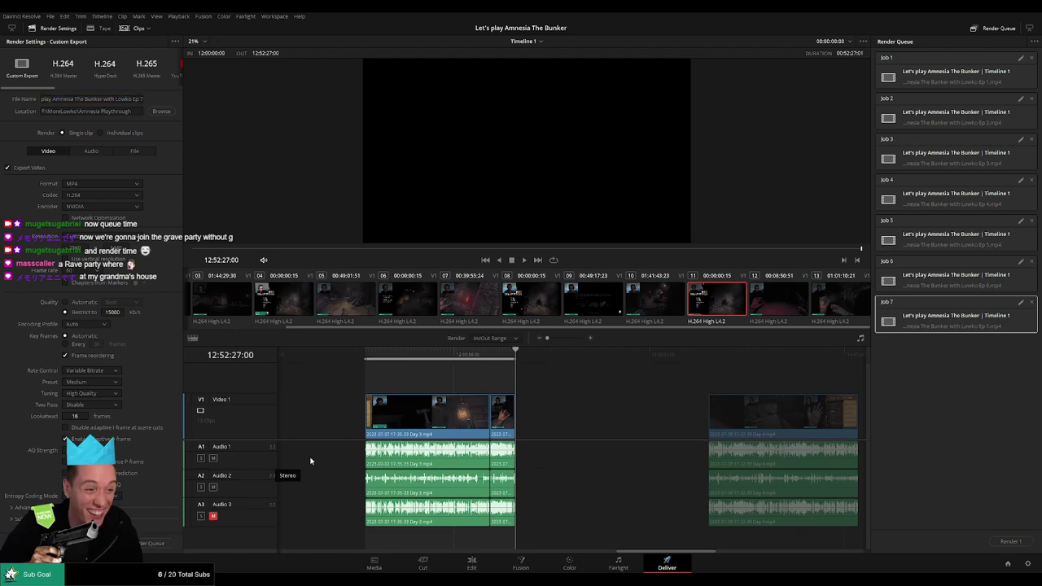
# Queue the 14:00:00:00–14:52:19:30 range as Ep 8.
pyautogui.hscroll(3, 342, 431)
pyautogui.press('Down')
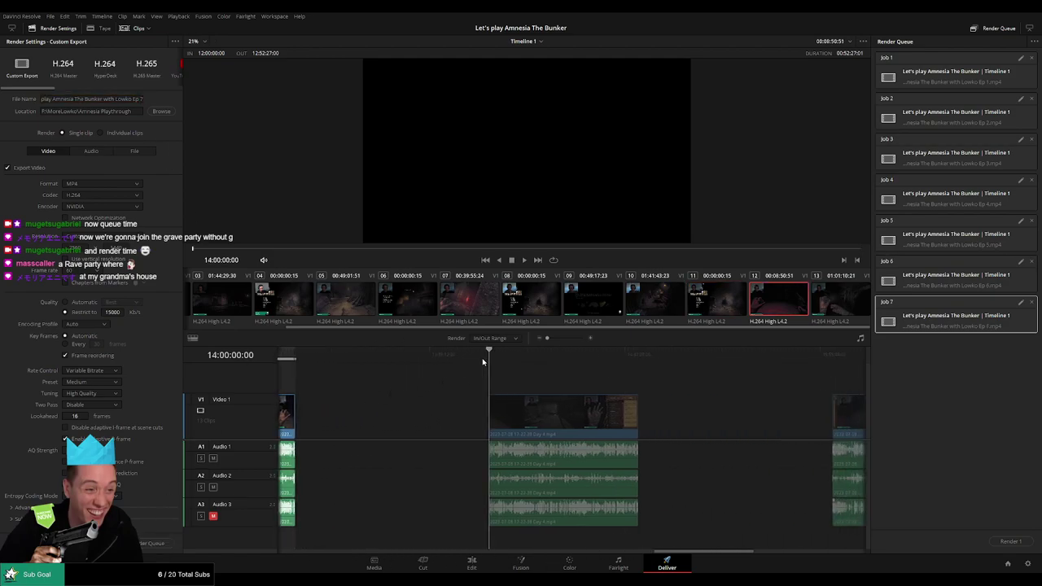
pyautogui.press('i')
pyautogui.press('Down')
pyautogui.press('o')
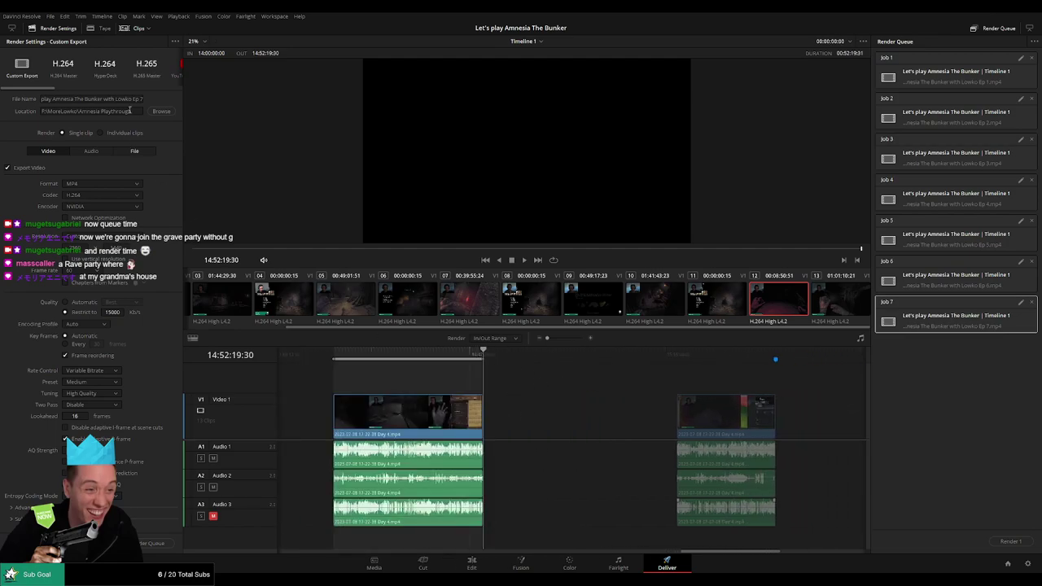
pyautogui.press('BackSpace')
pyautogui.write('8')
pyautogui.click(155, 543)
# Queue the final 16:00:00:00–16:34:30:43 range as Ep 9 and deselect the jobs.
pyautogui.hscroll(2, 473, 407)
pyautogui.hscroll(1, 474, 382)
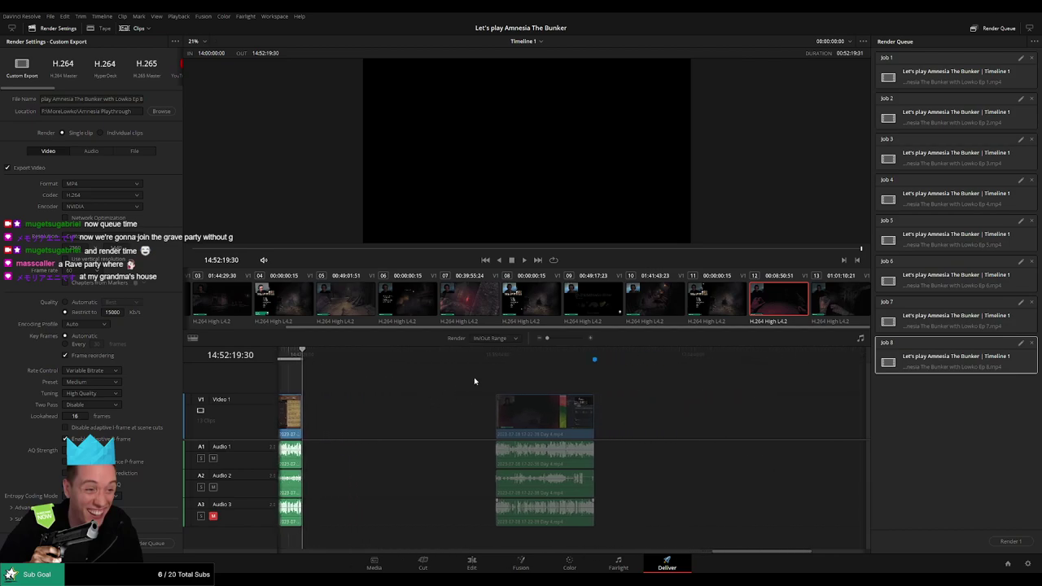
pyautogui.press('Down')
pyautogui.press('i')
pyautogui.press('Down')
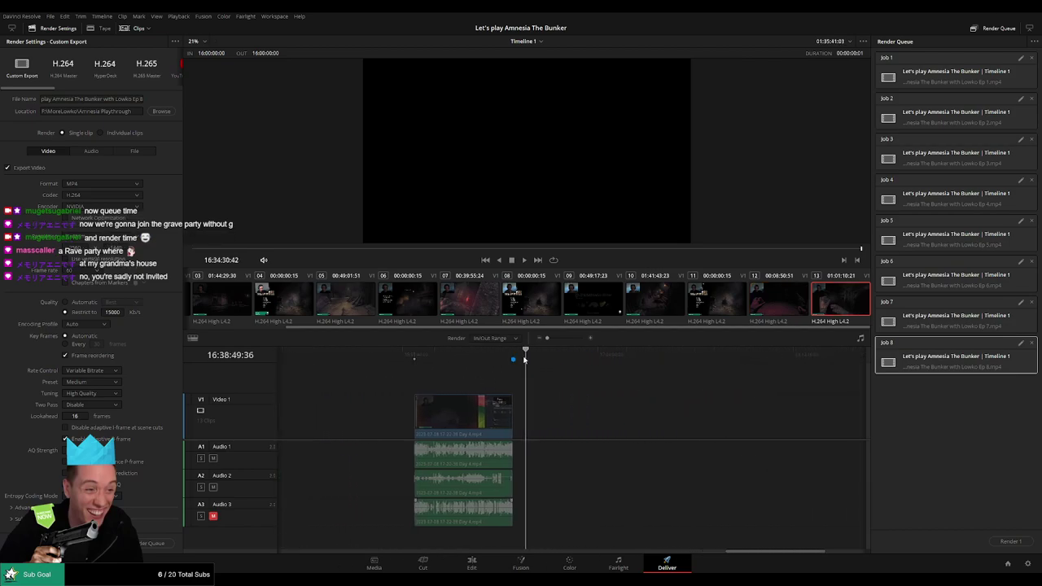
pyautogui.press('o')
pyautogui.click(140, 99)
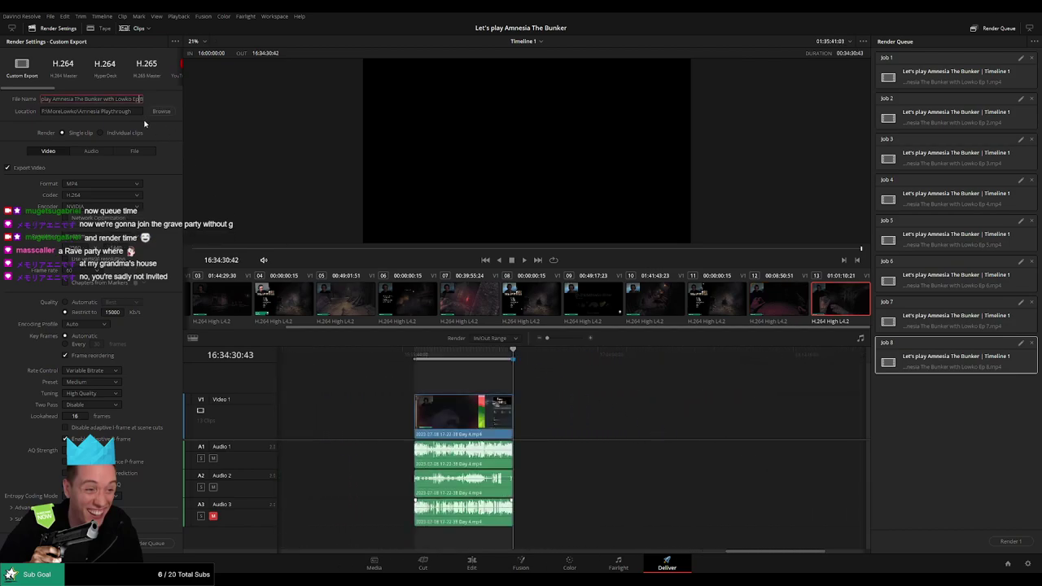
pyautogui.press('BackSpace')
pyautogui.write('9')
pyautogui.click(155, 543)
pyautogui.click(953, 463)
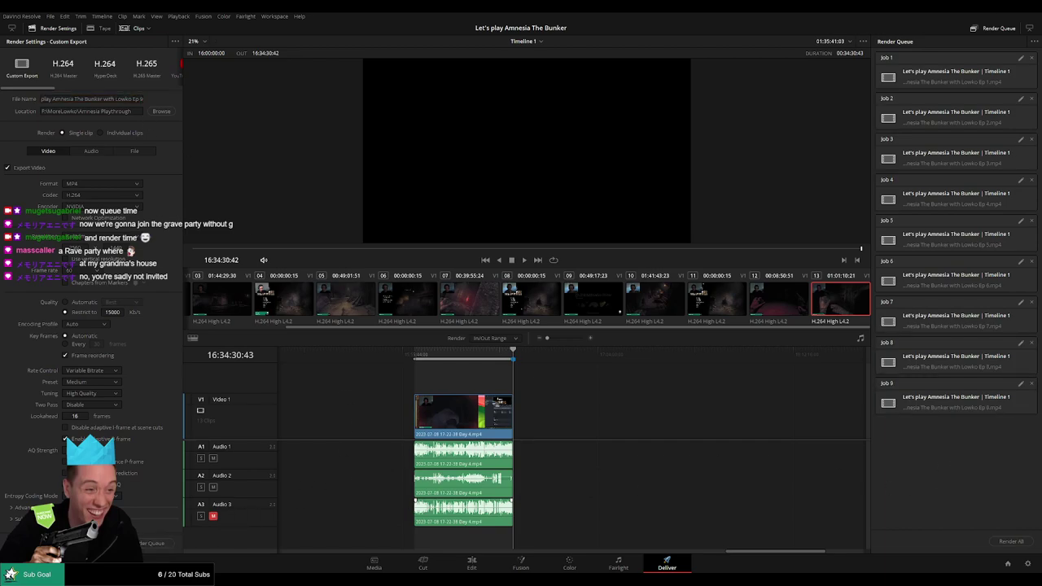